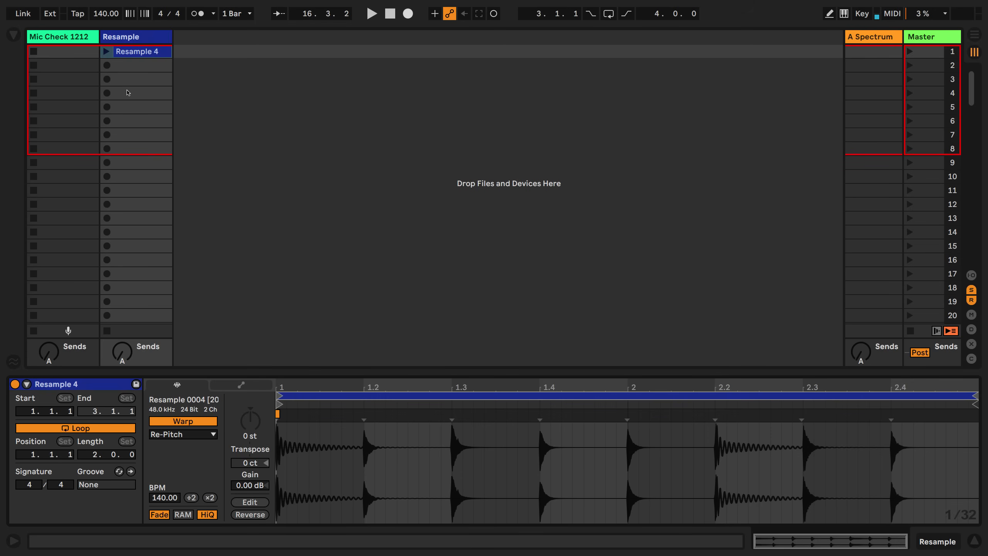
Launch the Resample 4 clip and duplicate it down the Resample track through scene 17
left_click(106, 52)
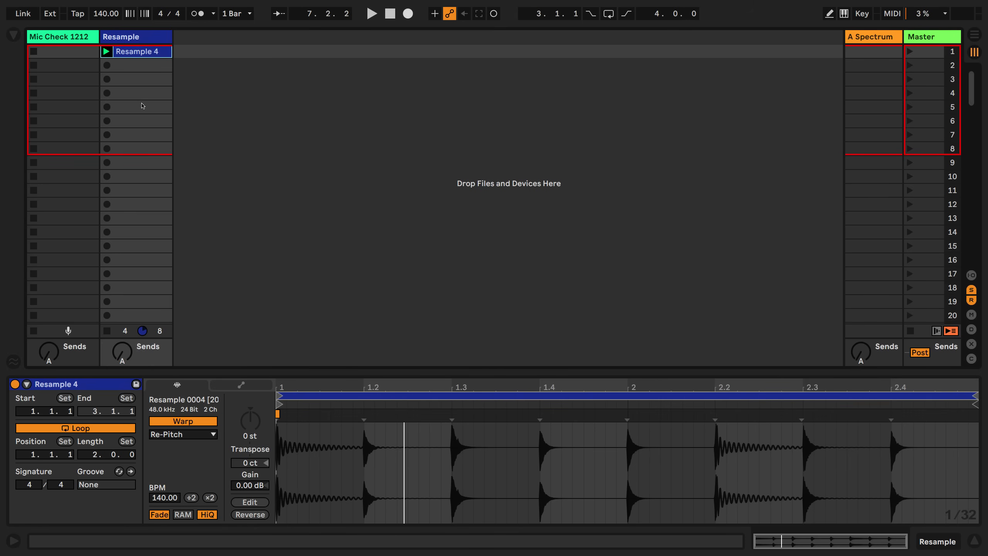
left_click(138, 52)
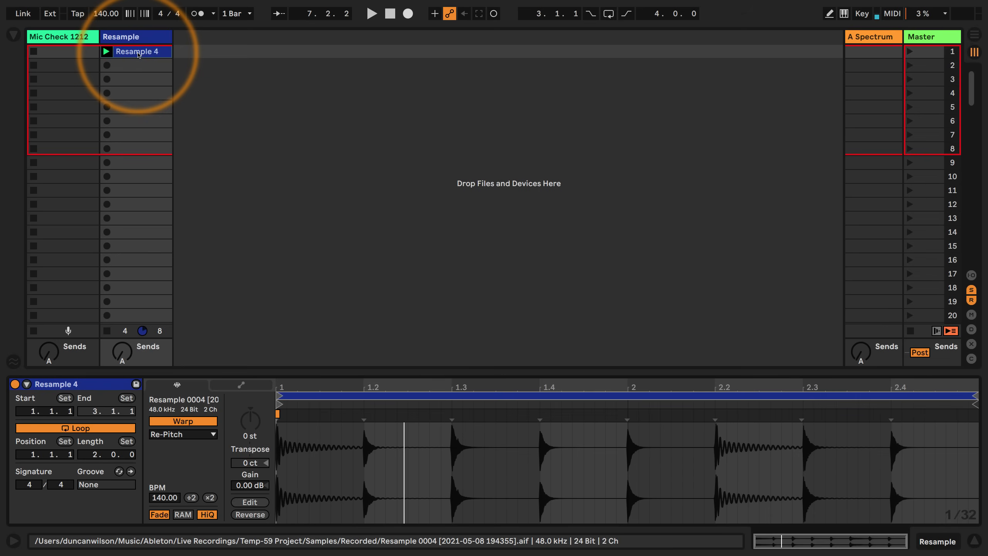
left_click(138, 54)
key("super+d")
key("super+d")
key("super+d")
key("super+d")
key("super+d")
key("super+d")
key("super+d")
key("super+d")
key("super+d")
key("super+d")
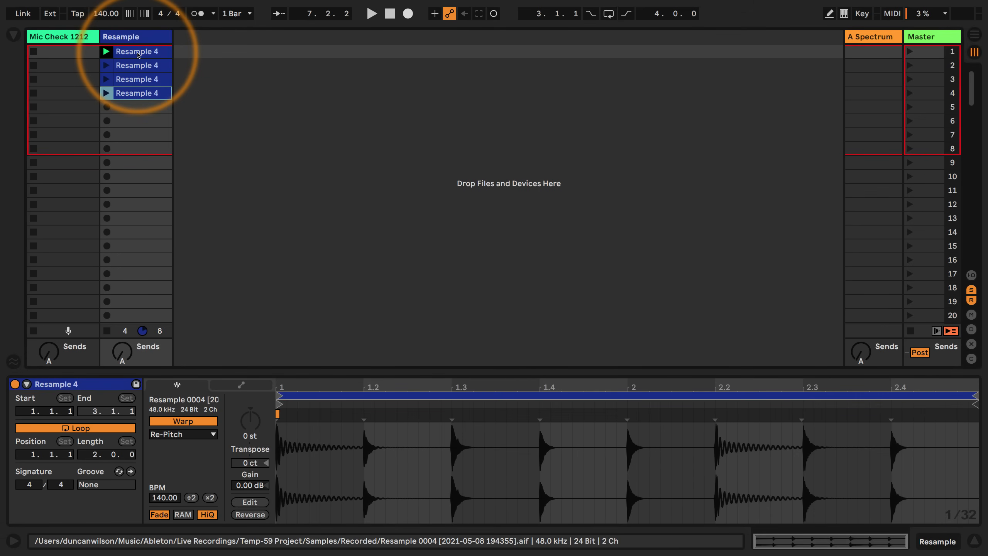
key("super+d")
key("super+d")
key("super+d")
key("super+d")
key("super+d")
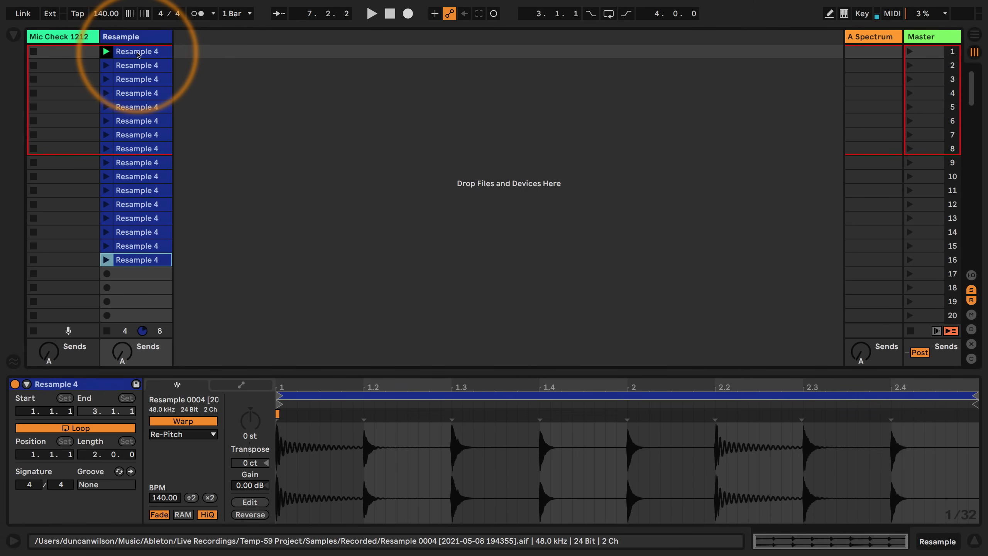
key("super+d")
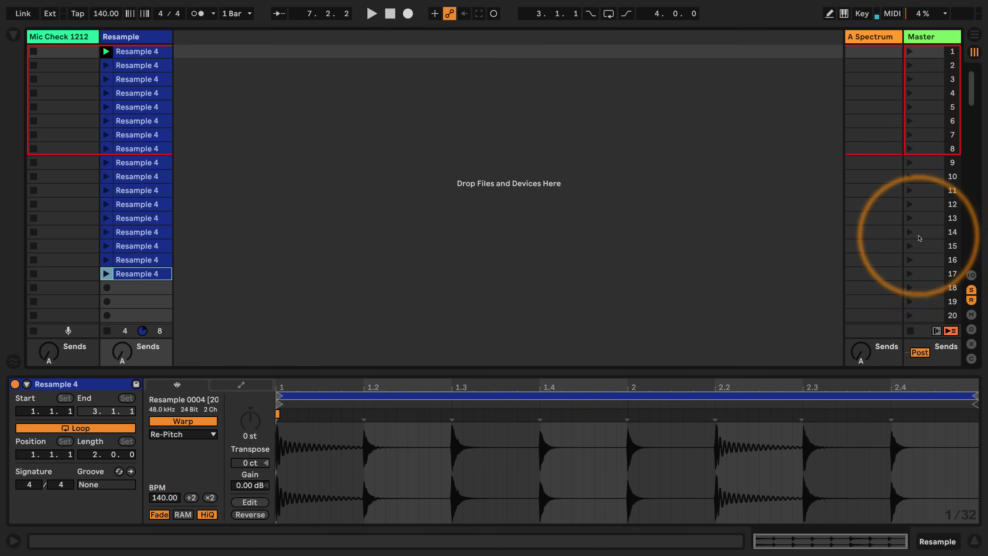
Delete the extra clip in scene 17 and remove all scenes from 17 to 128
left_click(927, 260)
left_click(124, 273)
key("Delete")
scroll(475, 191, "down", 5)
scroll(494, 168, "up", 3)
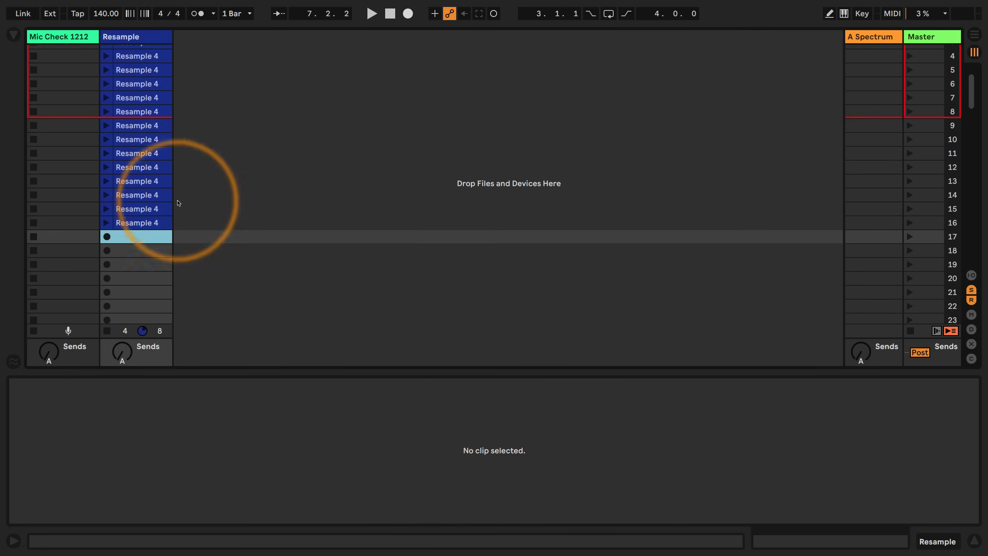
left_click(925, 238)
left_click_drag(972, 91, 971, 244)
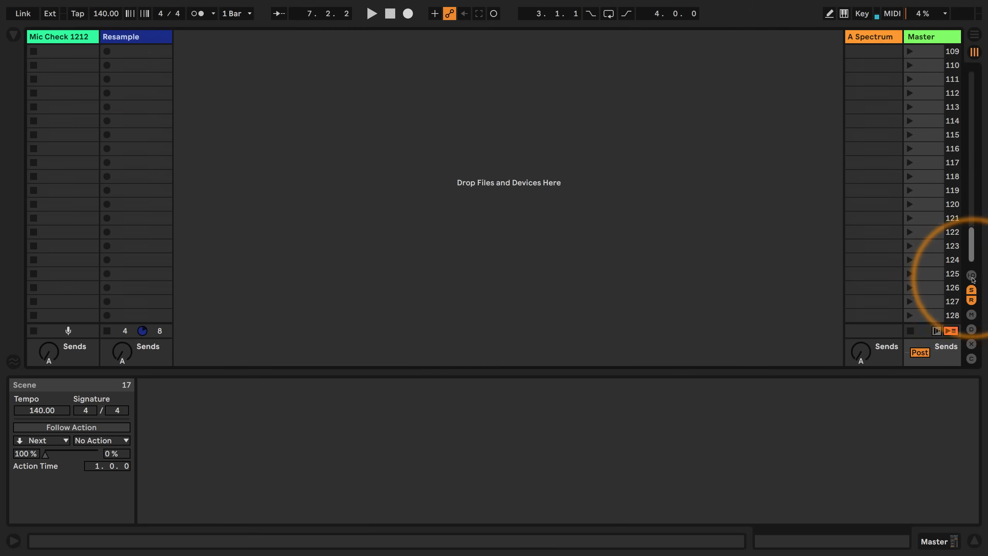
left_click(923, 314, "shift")
key("Delete")
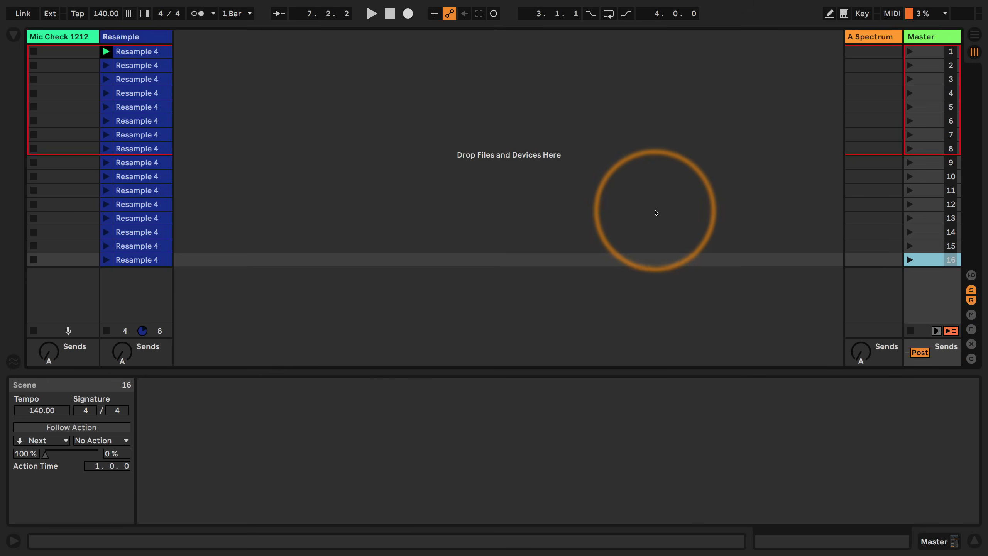
Select all 16 Resample 4 clips and enable Follow Action for them in the clip launch settings
left_click(136, 259)
left_click(132, 51, "shift")
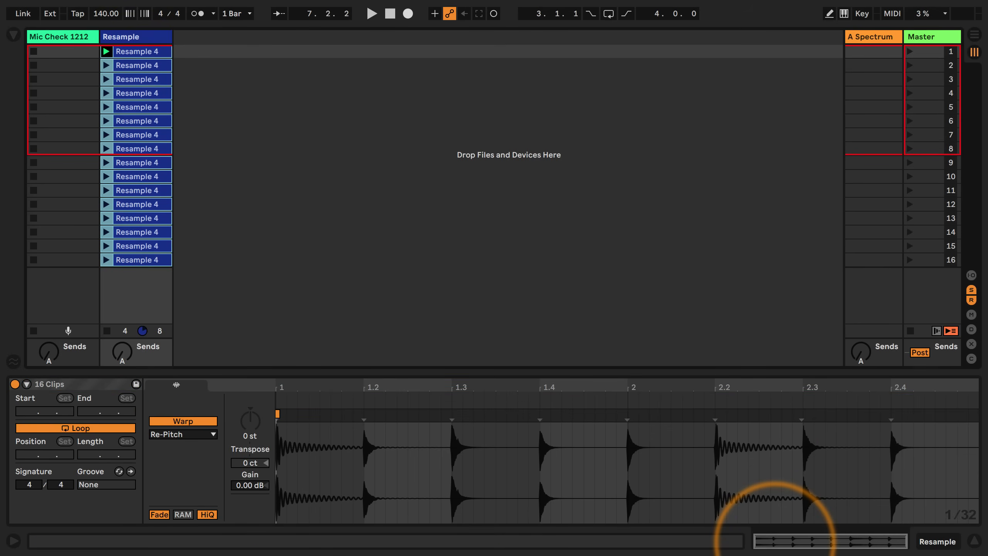
left_click(776, 543)
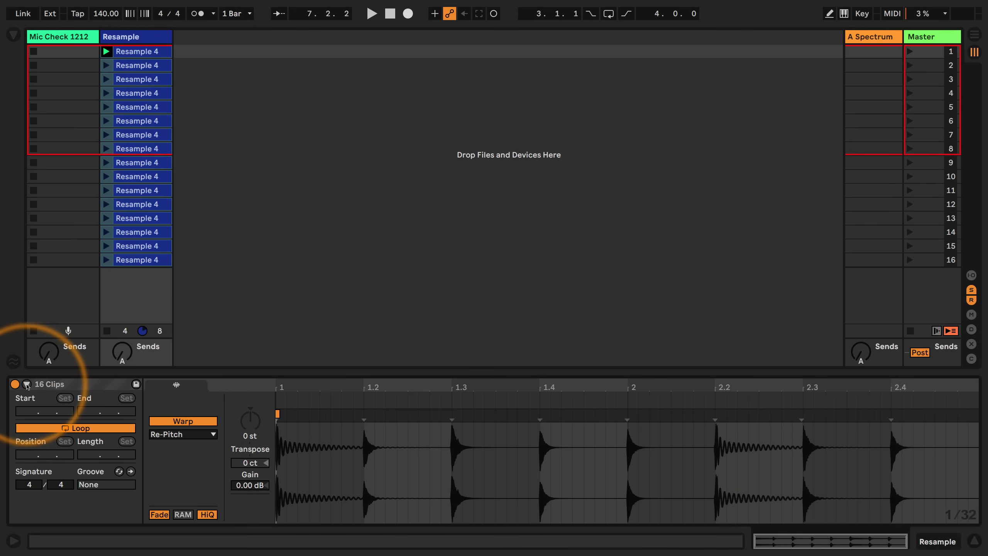
left_click(27, 383)
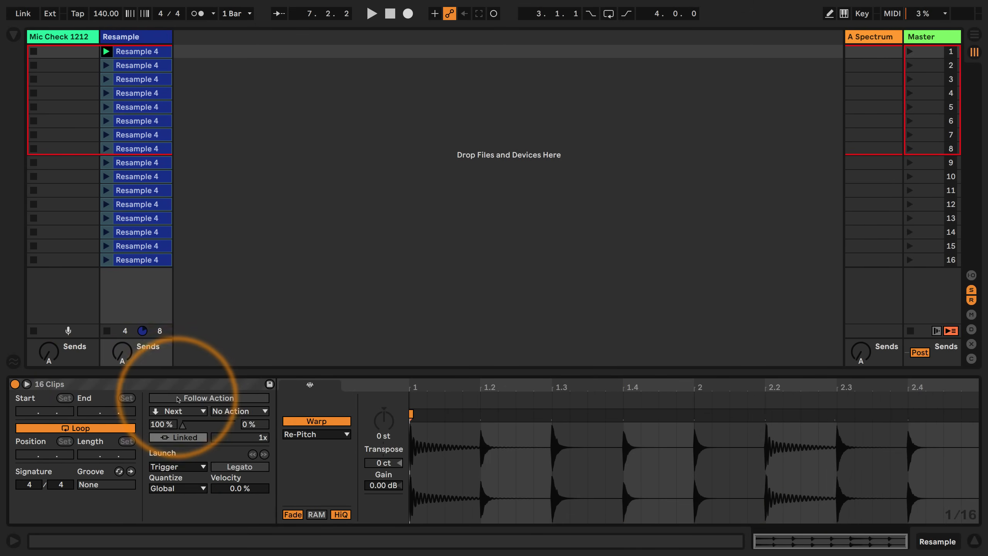
left_click(191, 399)
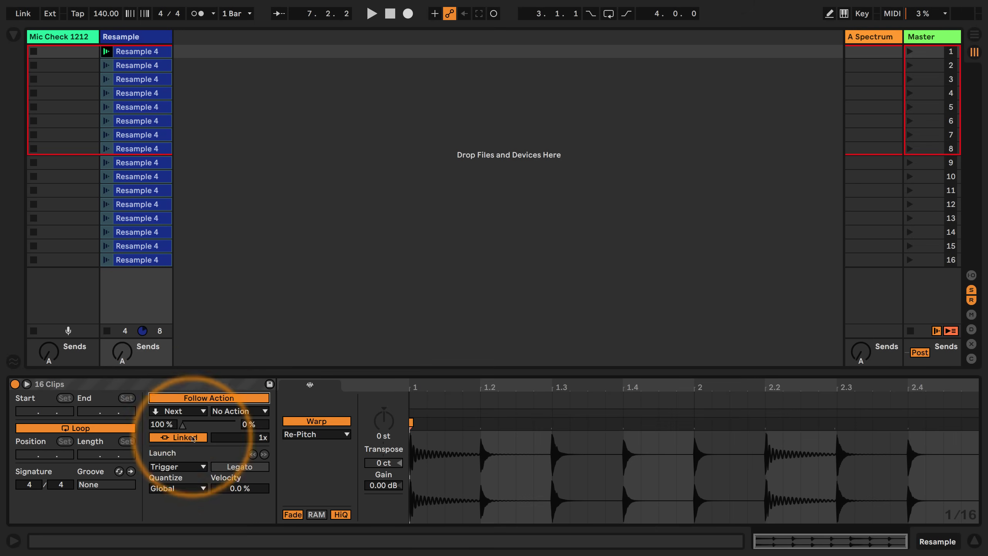
left_click(13, 541)
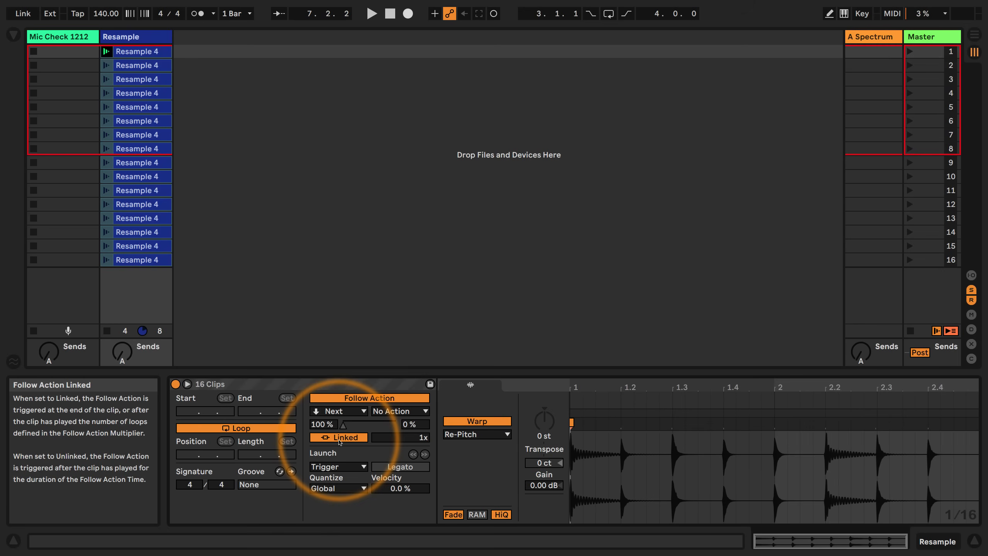
left_click(13, 540)
left_click(280, 385)
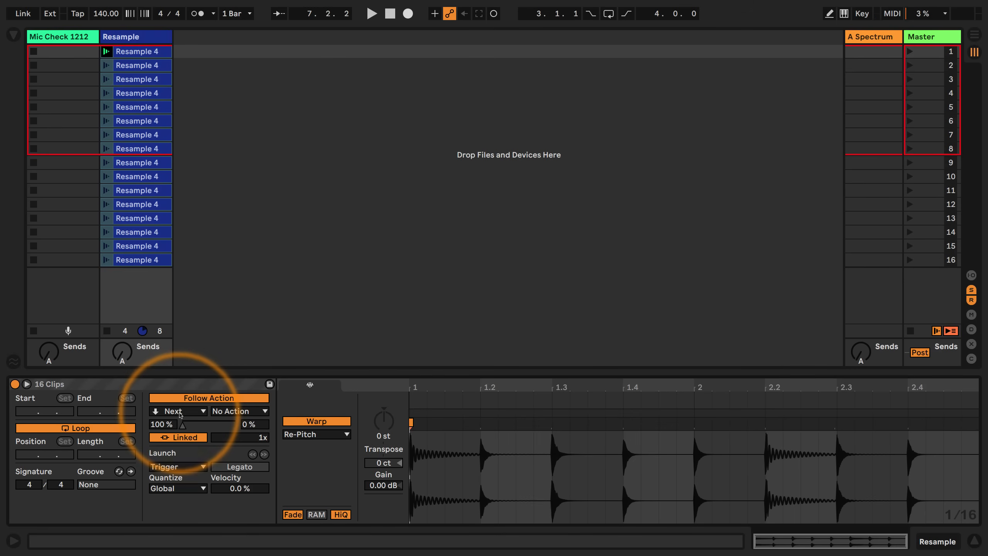
Add the Phaser-Flanger audio effect to the Resample track
left_click(135, 37)
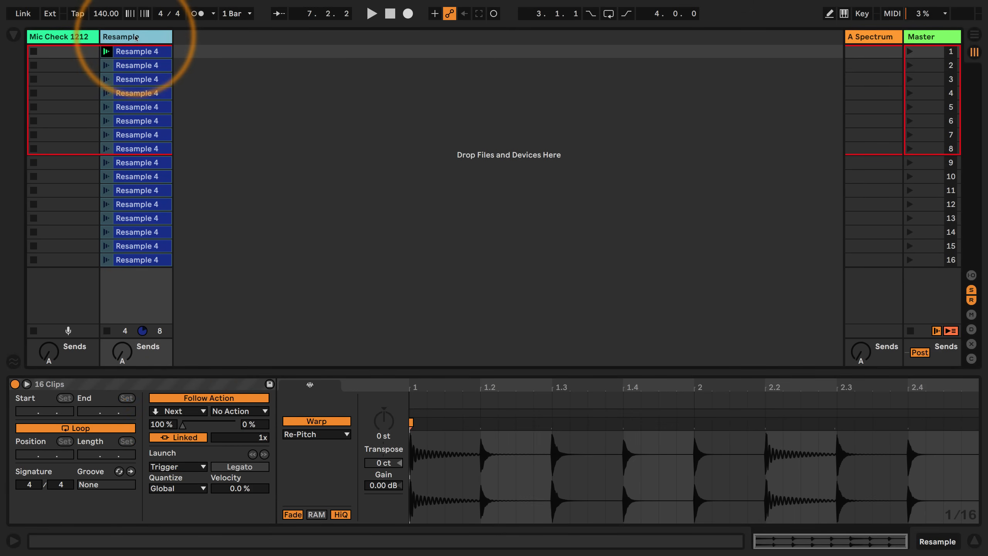
left_click(13, 35)
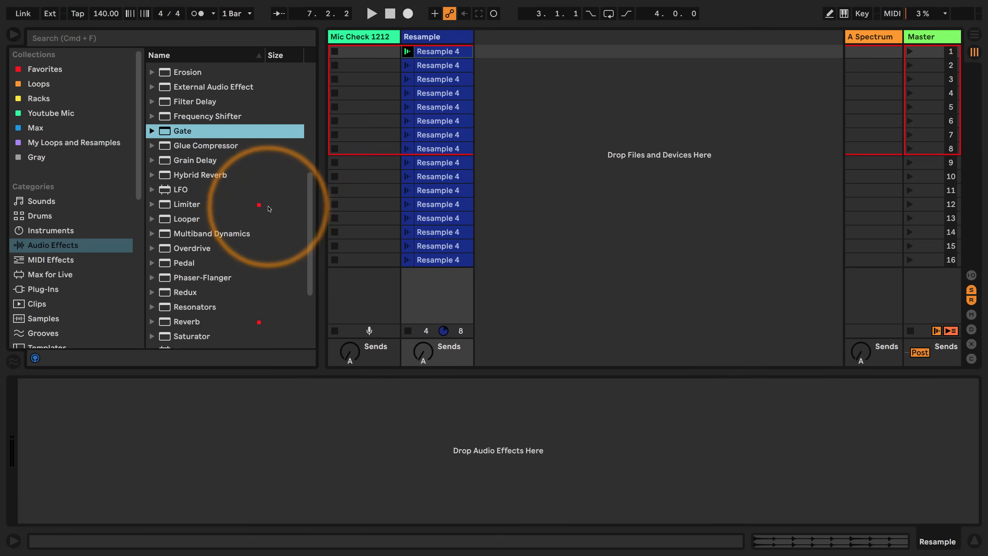
scroll(270, 211, "down", 1)
left_click_drag(197, 261, 187, 424)
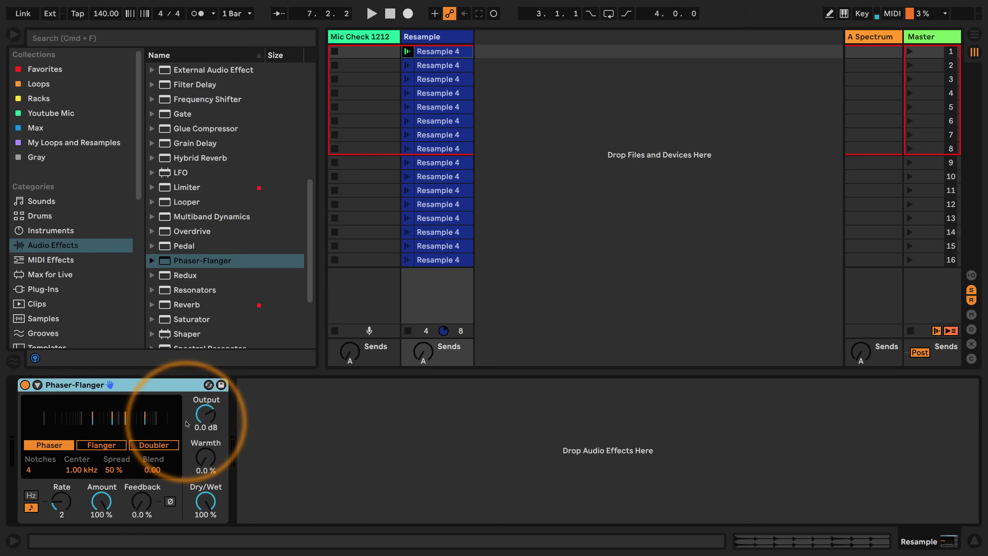
Start playback and switch the Phaser-Flanger to Flanger mode with Time 20.0 ms, Amount 0% and Feedback 41%
key("space")
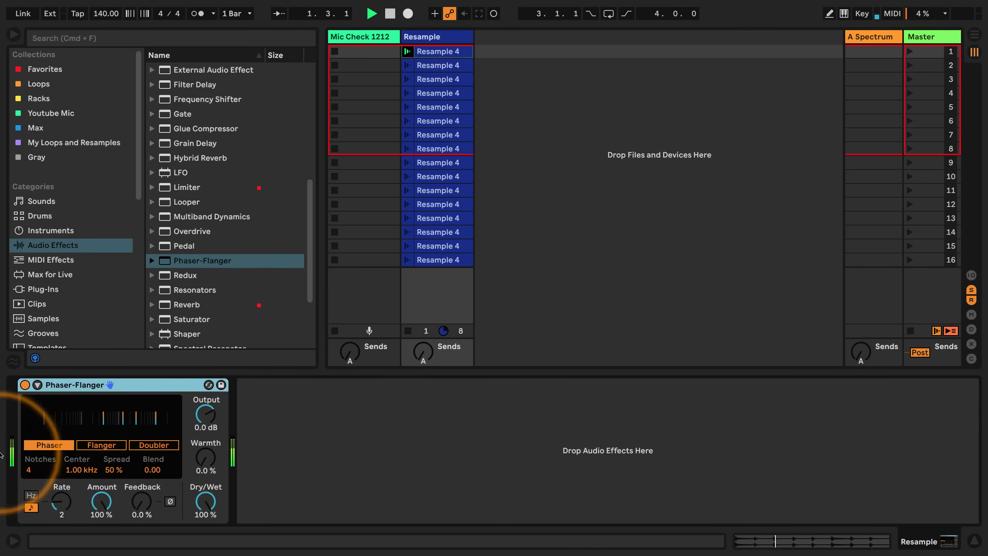
left_click(100, 445)
left_click_drag(86, 471, 141, 478)
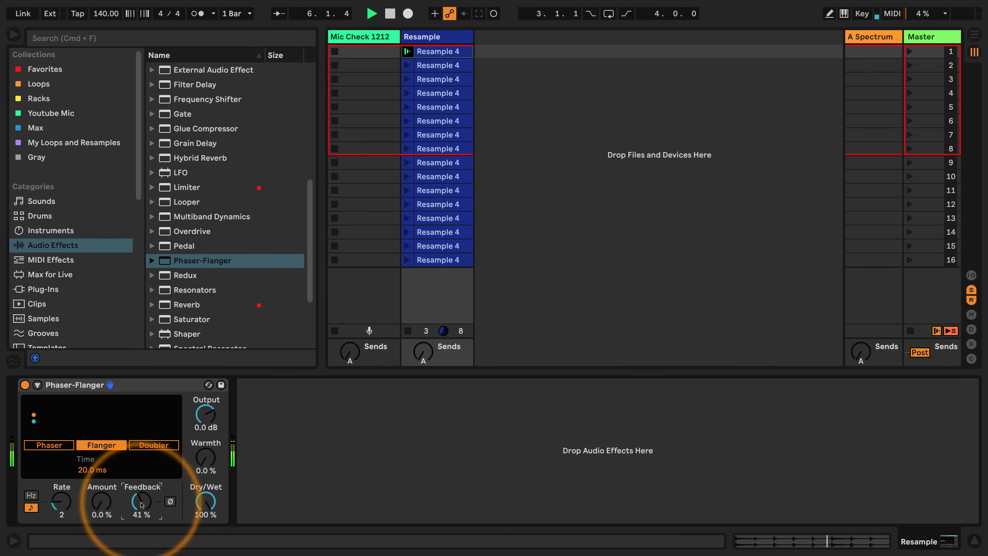
Set the project tempo to 999 BPM and enable Session Record
left_click(97, 15)
key("Return")
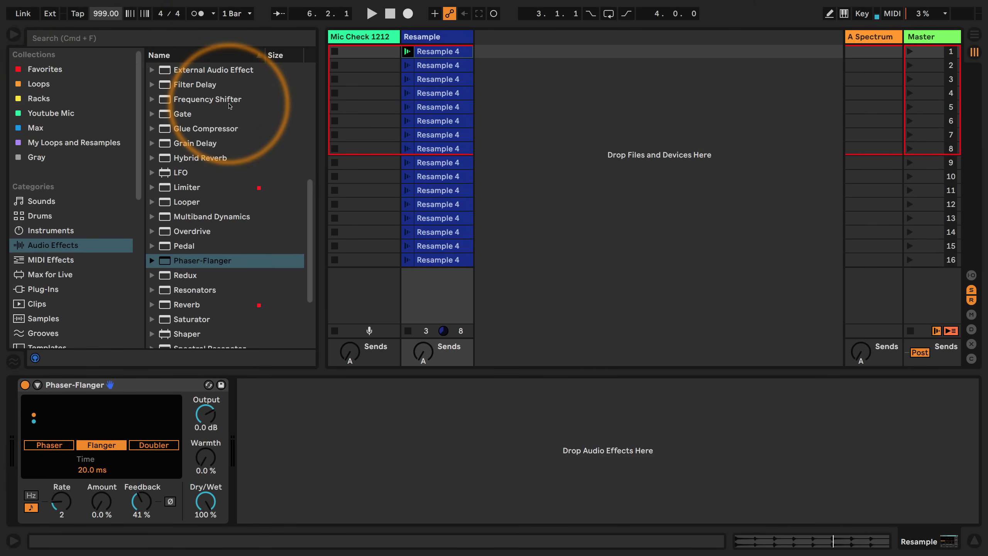
left_click(493, 13)
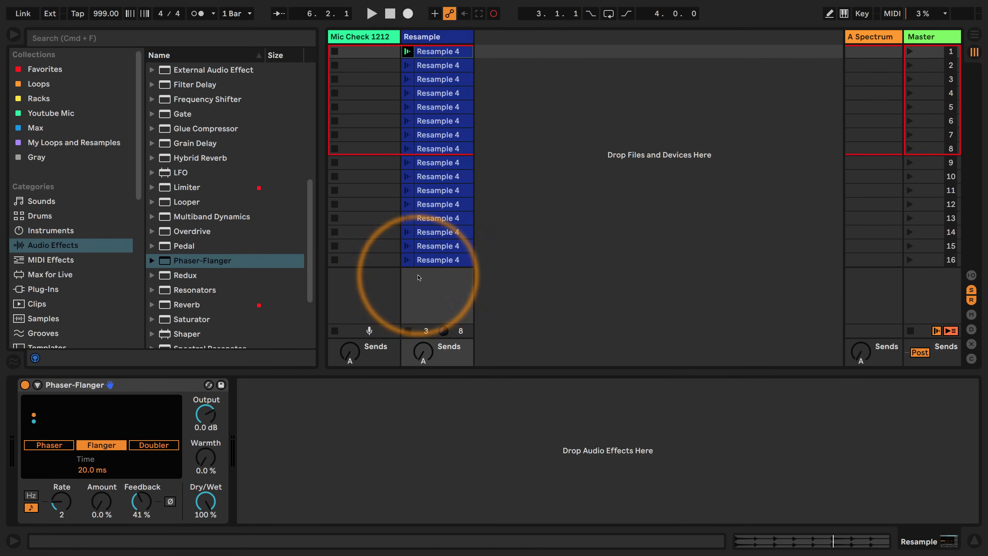
left_click(407, 14)
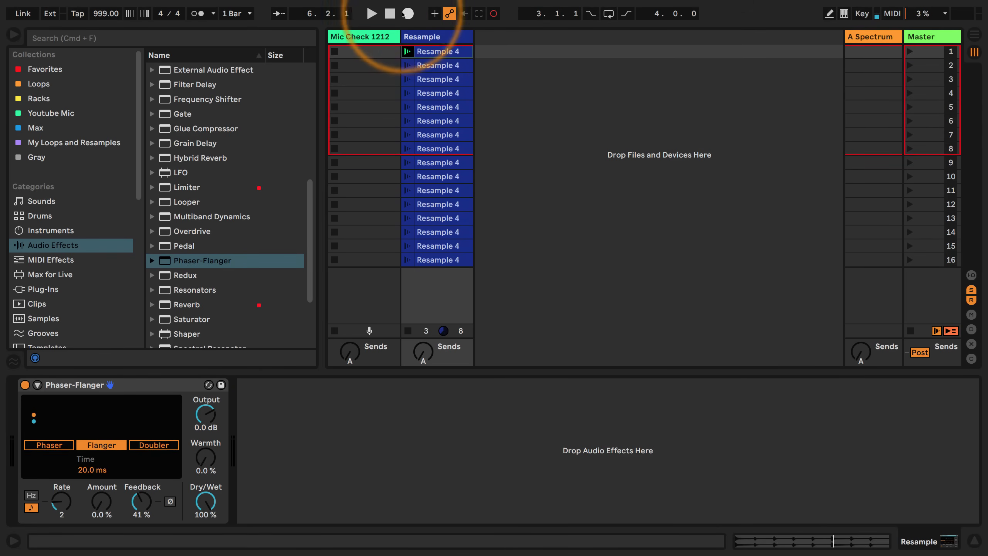
Show the mixer at a reduced height and hide the sends and return tracks
left_click(971, 314)
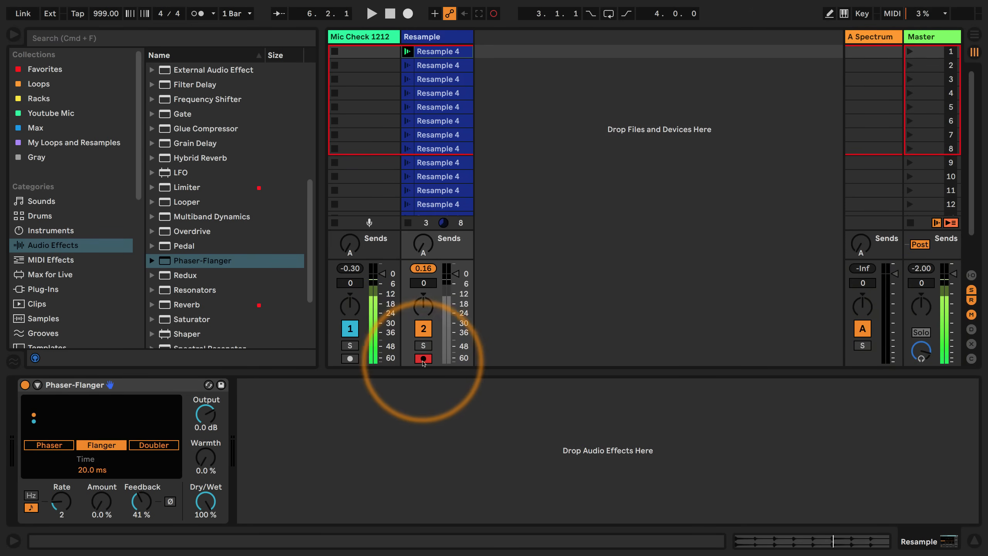
left_click_drag(455, 259, 454, 290)
scroll(451, 206, "down", 2)
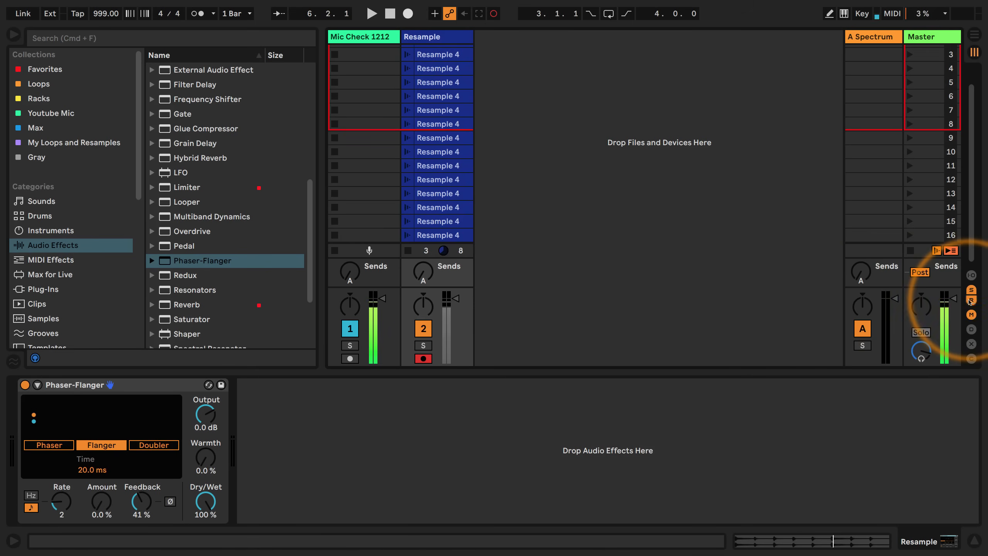
left_click(972, 300)
left_click(971, 290)
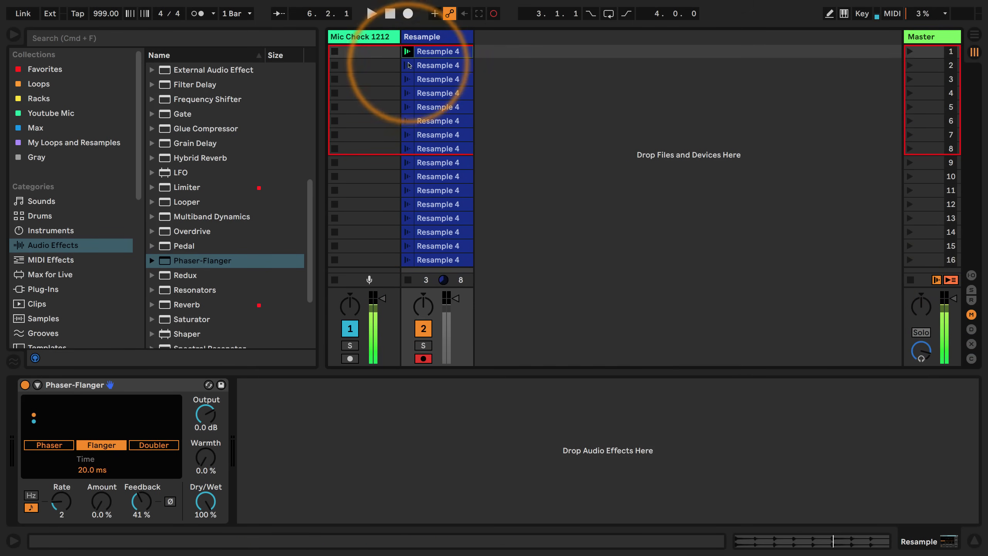
Record automation of the Phaser-Flanger's Feedback, Time and feedback inversion into the playing Resample clips
mouse_move(141, 501)
left_mouse_down()
mouse_move(144, 491)
mouse_move(147, 504)
left_mouse_up()
left_click_drag(88, 471, 86, 471)
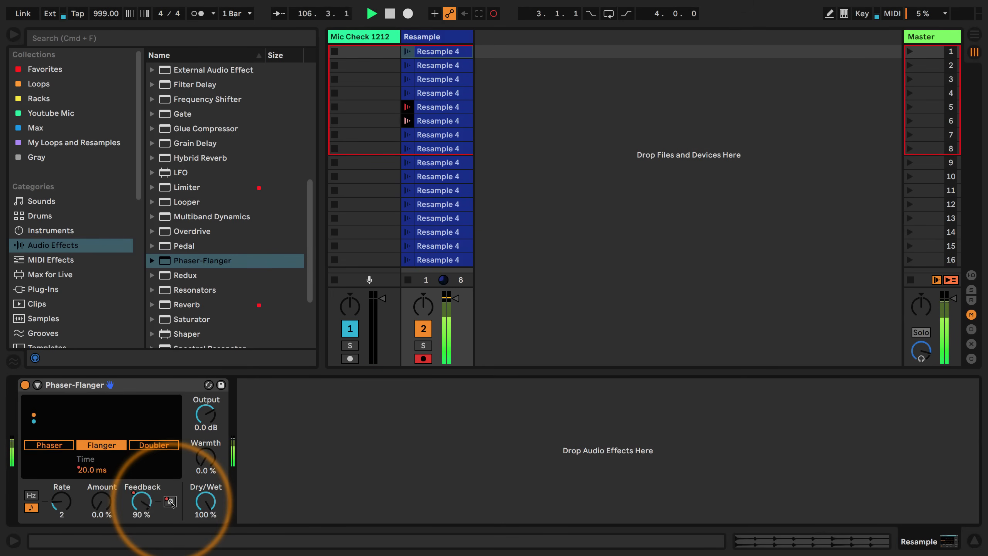
left_click(170, 501)
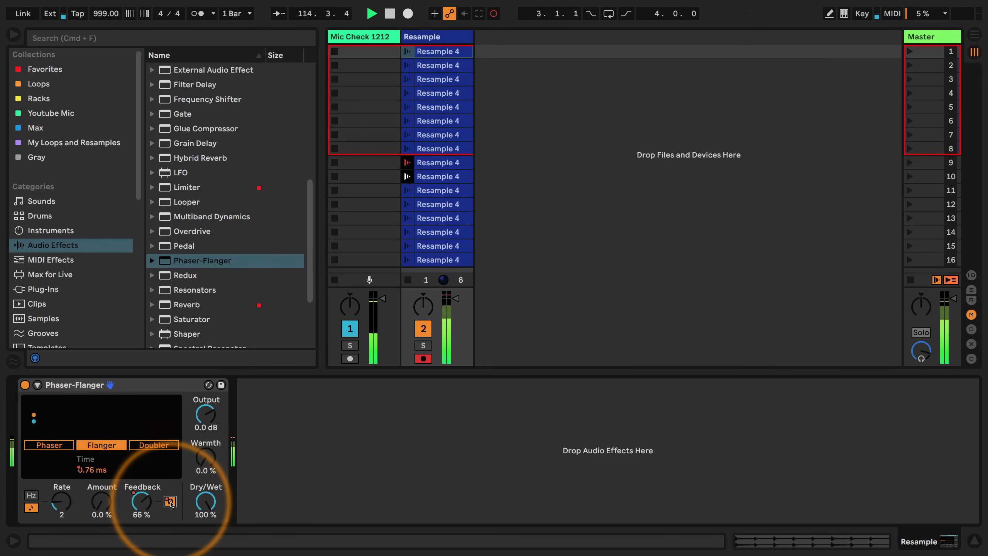
left_click(170, 502)
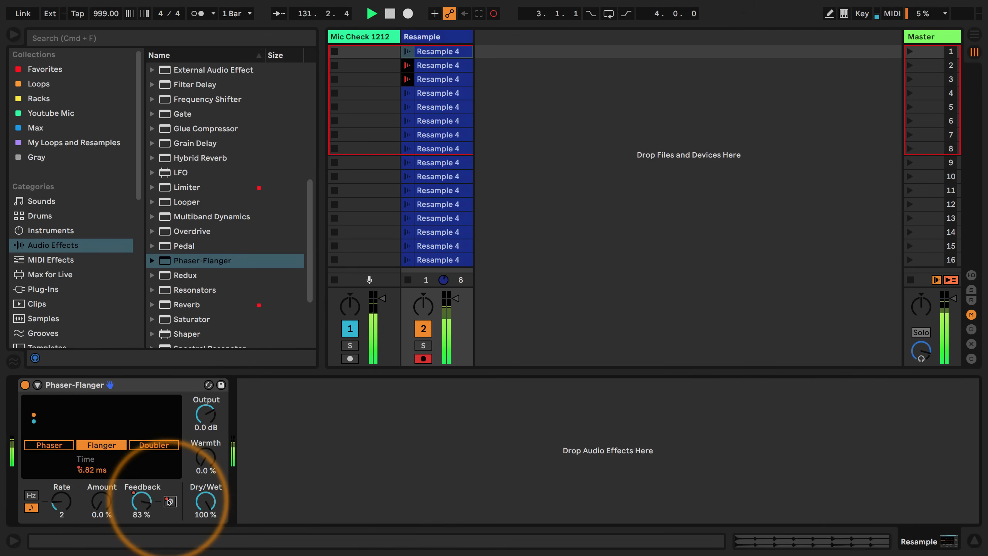
Add a second Phaser-Flanger after the first, switch it to Flanger mode and set its Amount to 0%
left_click_drag(210, 261, 268, 452)
left_click(321, 445)
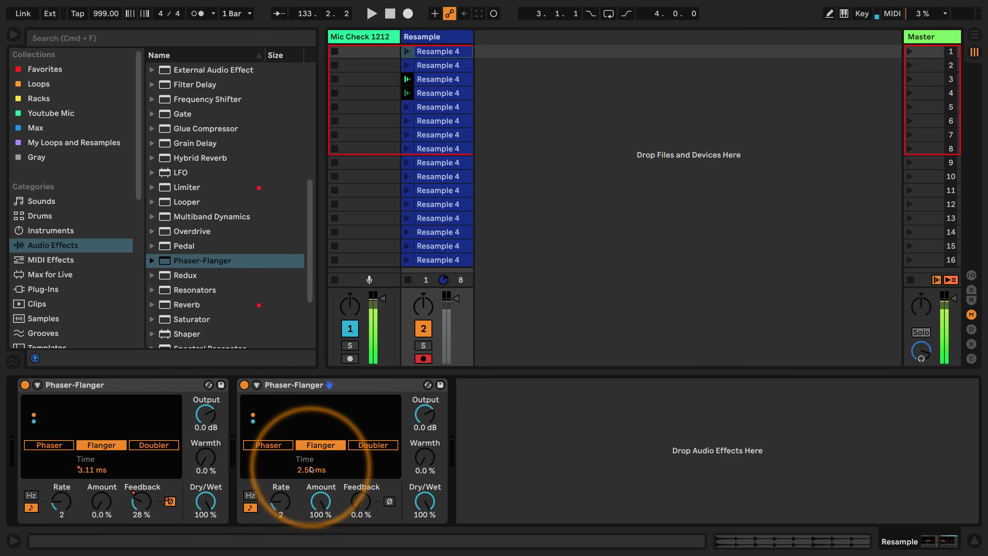
left_click_drag(323, 501, 323, 545)
Enable Session Record again and record Feedback and Time automation for the second Phaser-Flanger into the clips
left_click(494, 13)
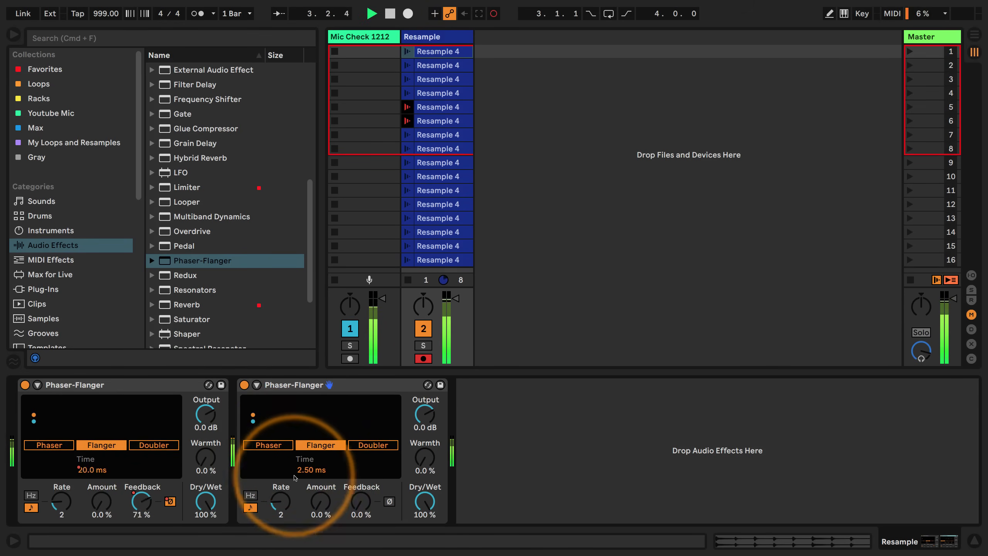
left_click(361, 502)
mouse_move(361, 502)
left_mouse_down()
mouse_move(361, 487)
mouse_move(361, 518)
mouse_move(361, 498)
left_mouse_up()
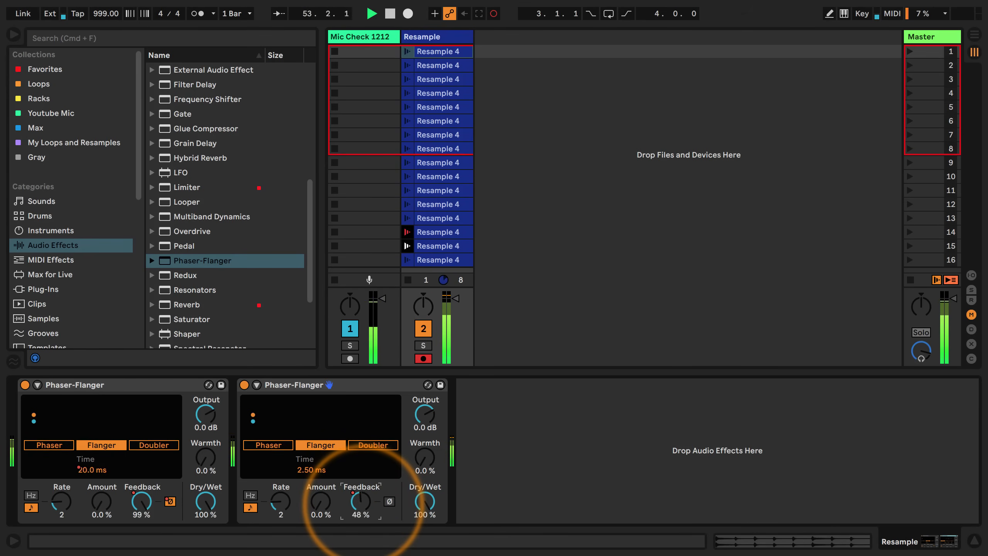
left_click_drag(361, 502, 361, 499)
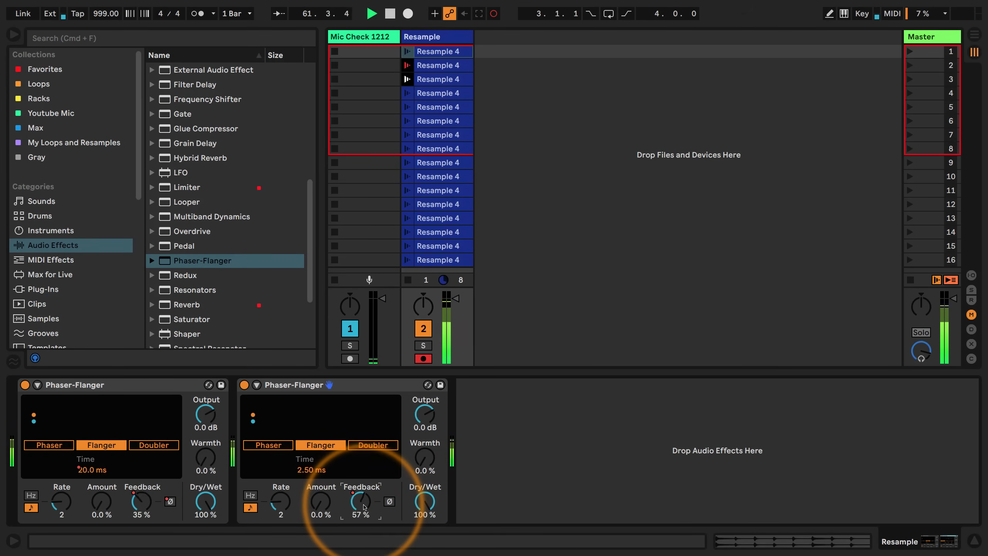
left_click_drag(304, 469, 305, 472)
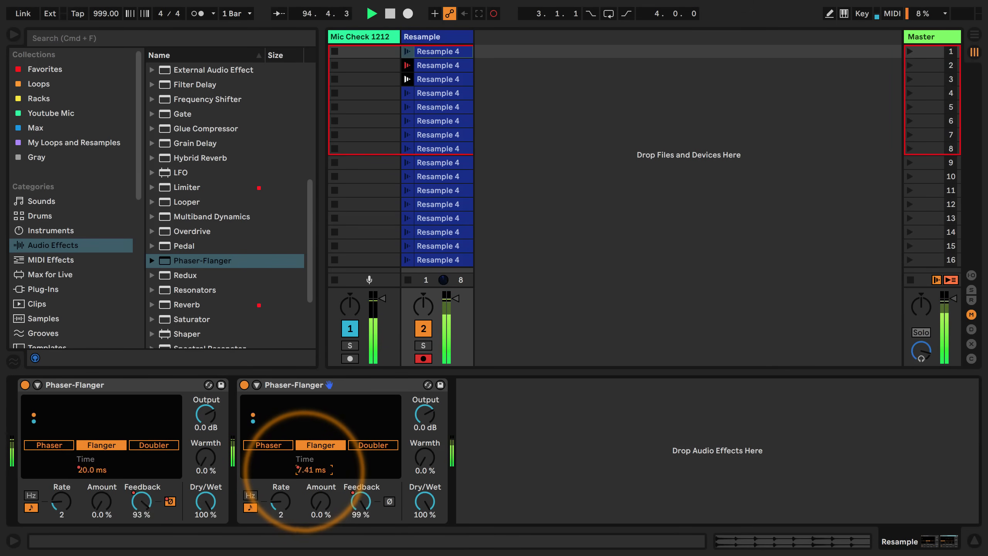
Record repeated toggling of the second Phaser-Flanger's feedback inversion as automation across the clips
left_click(389, 501)
left_click(388, 502)
left_click(389, 502)
left_click(389, 502)
left_click(388, 502)
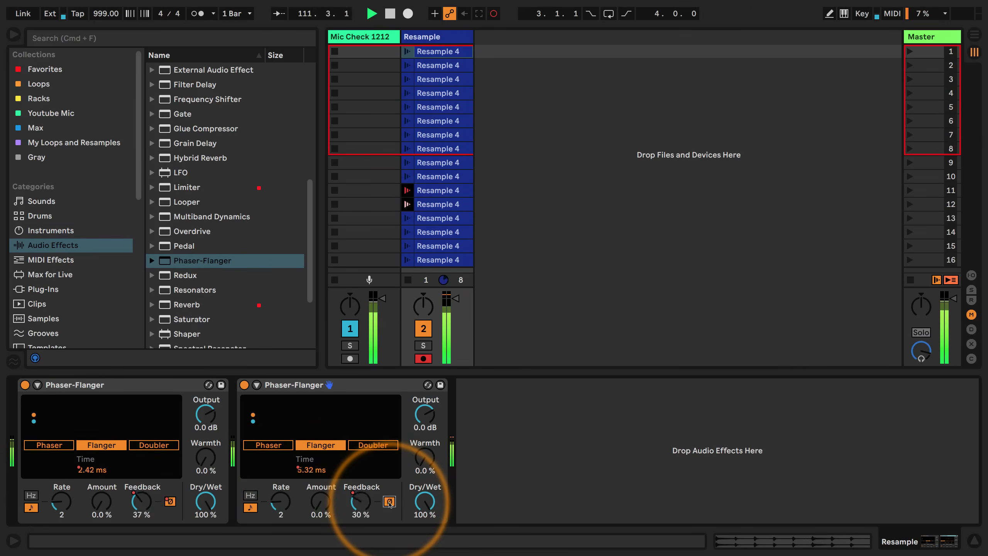
left_click(390, 502)
left_click(389, 502)
left_click(390, 502)
left_click(390, 502)
left_click(390, 503)
left_click(389, 502)
left_click(389, 502)
left_click(389, 503)
left_click(390, 503)
left_click(390, 503)
left_click(389, 502)
left_click(390, 503)
left_click(390, 503)
left_click(389, 502)
left_click(389, 502)
left_click(390, 502)
left_click(389, 503)
Finish toggling the second Phaser-Flanger's feedback inversion and add a third Phaser-Flanger in Flanger mode with its Amount at 0.8%
left_click(389, 503)
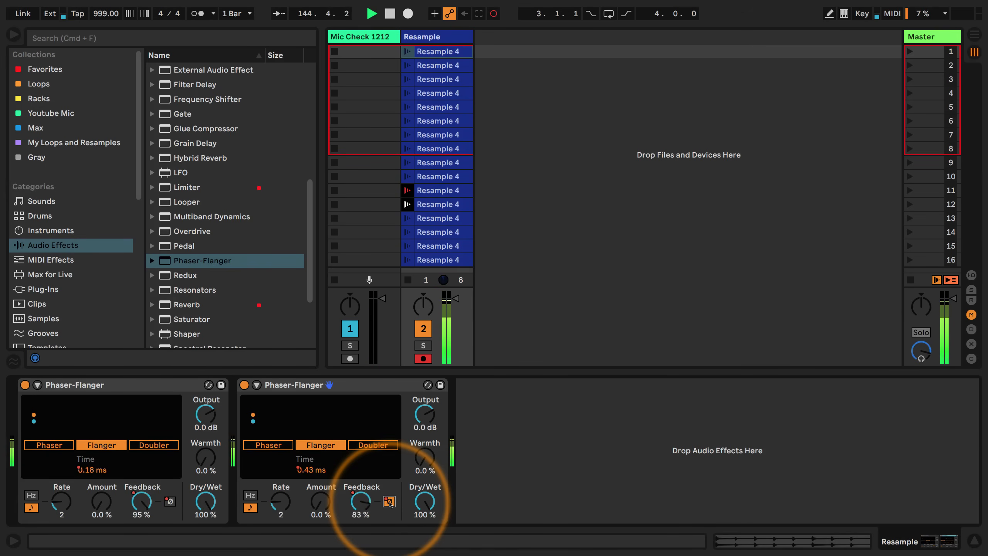
left_click(389, 502)
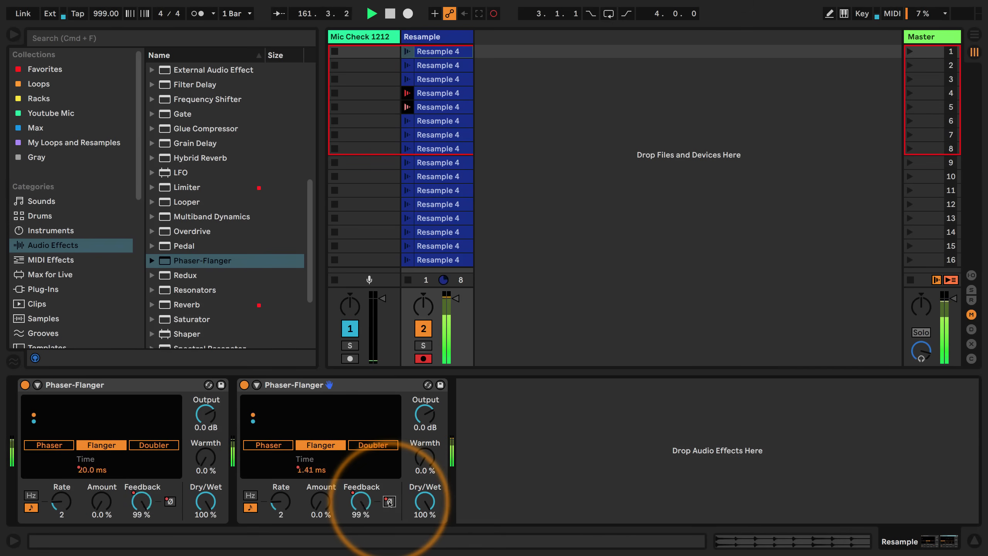
left_click_drag(165, 260, 518, 397)
left_click(533, 500)
left_click_drag(533, 500, 526, 514)
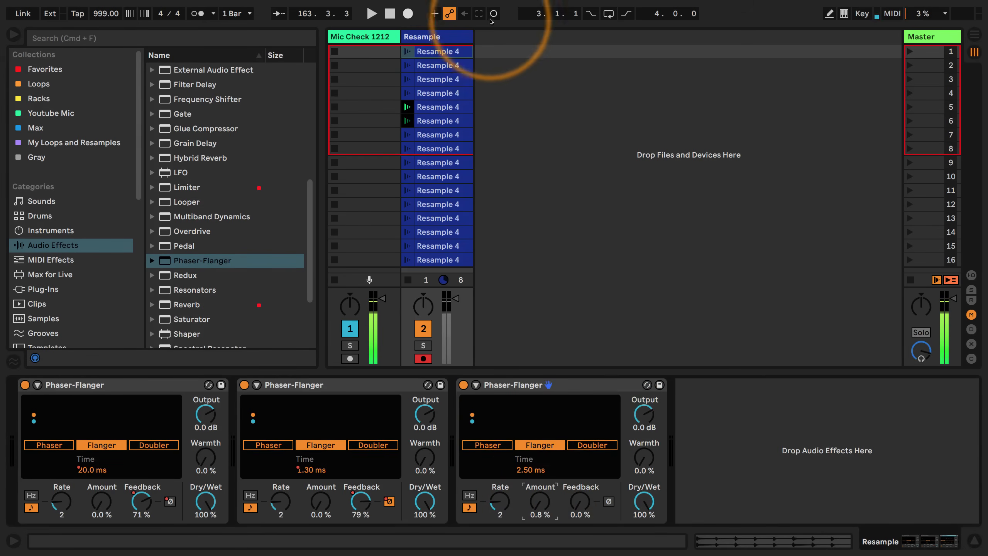
Record Feedback and Time automation for the third Phaser-Flanger into the playing Resample clips
mouse_move(580, 502)
left_mouse_down()
mouse_move(579, 463)
mouse_move(579, 497)
left_mouse_up()
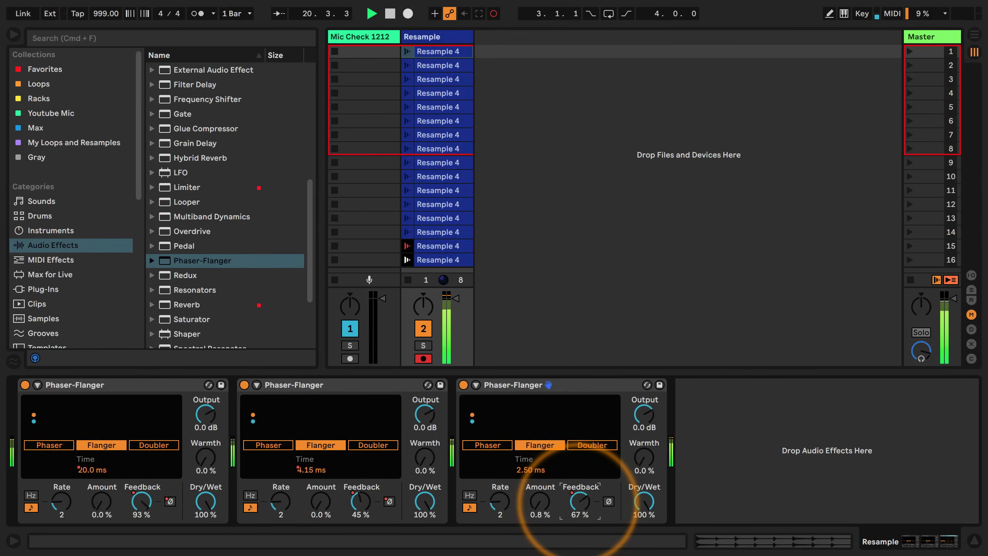
mouse_move(580, 502)
left_mouse_down()
mouse_move(579, 490)
mouse_move(580, 507)
left_mouse_up()
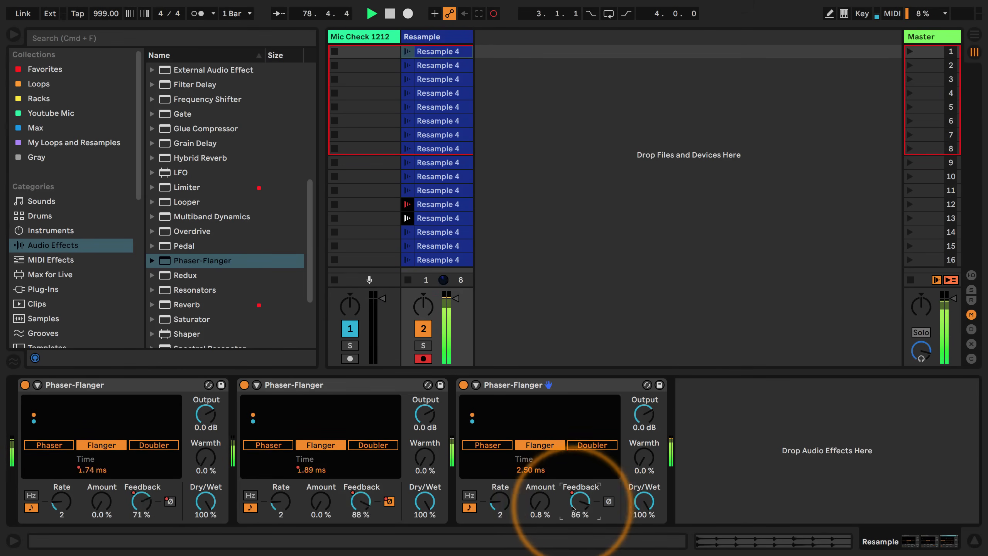
left_click_drag(526, 472, 525, 469)
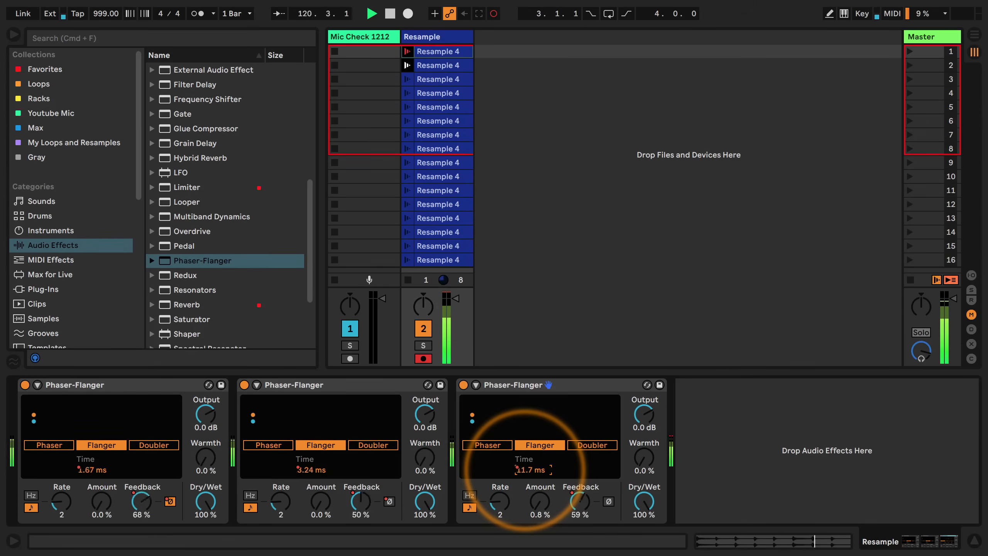
Expand the first Phaser-Flanger's LFO settings and record LFO waveform changes with Session Record, launching from the first Resample clip
left_click(36, 385)
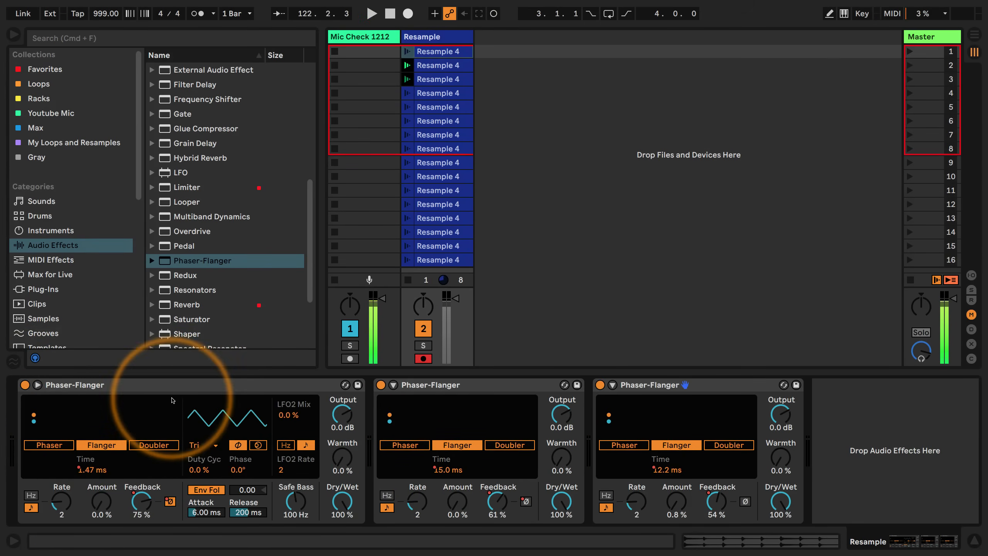
left_click(201, 447)
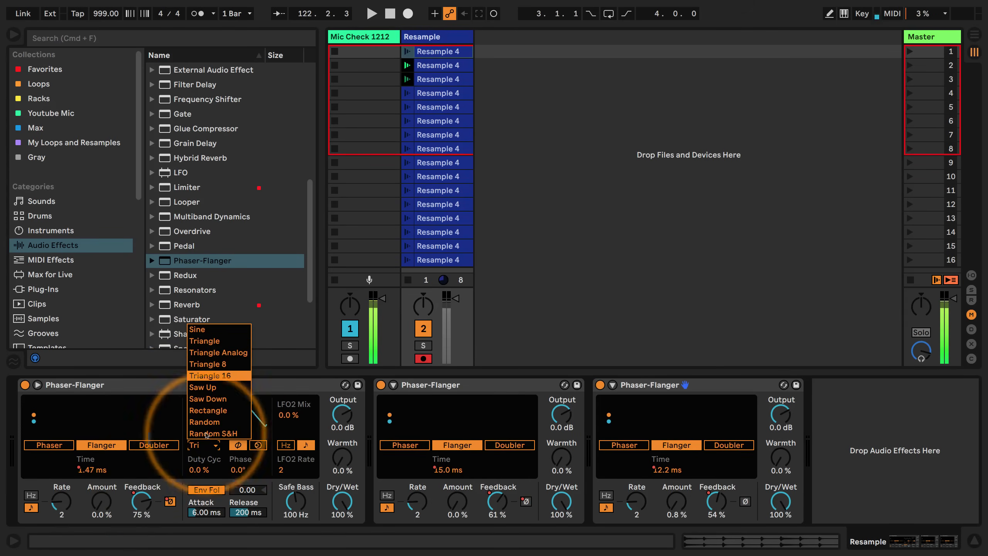
left_click(204, 444)
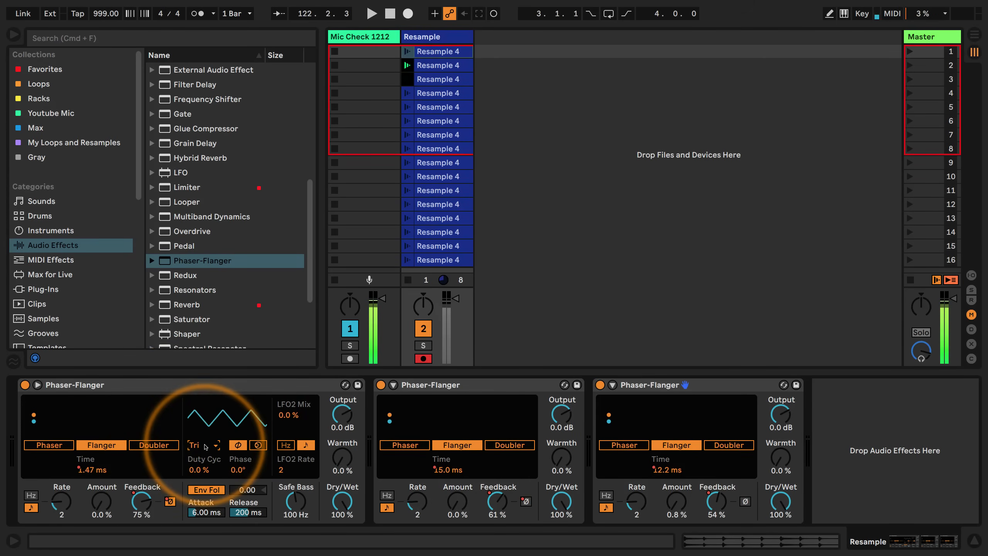
left_click(183, 390)
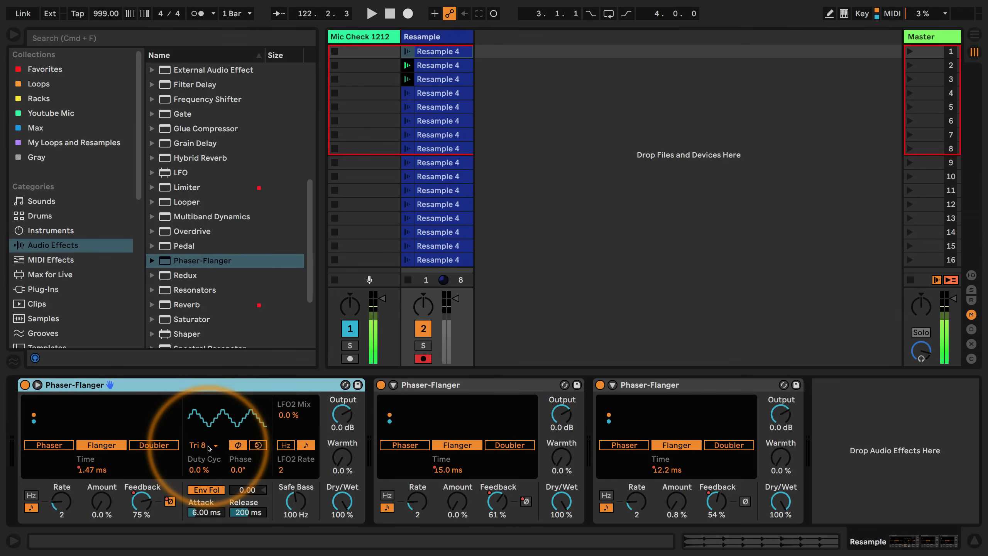
left_click(494, 15)
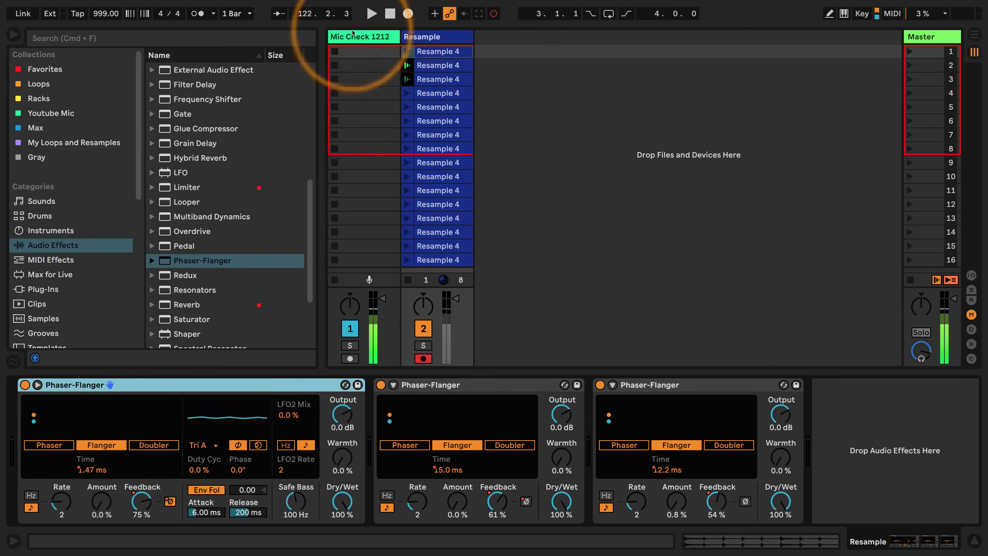
left_click(407, 52)
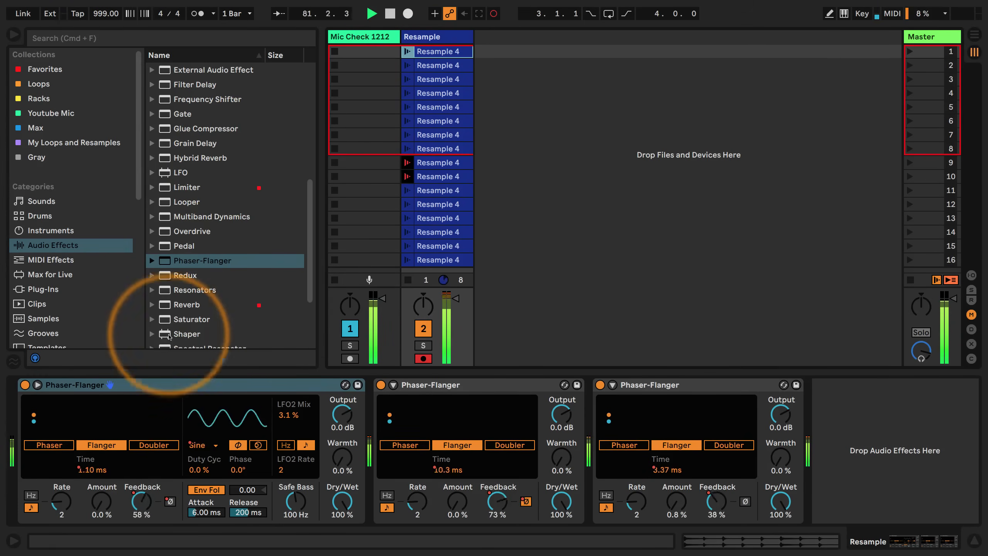
Record Amount automation for the first Phaser-Flanger across the clips and collapse its LFO settings
left_click_drag(101, 506, 102, 467)
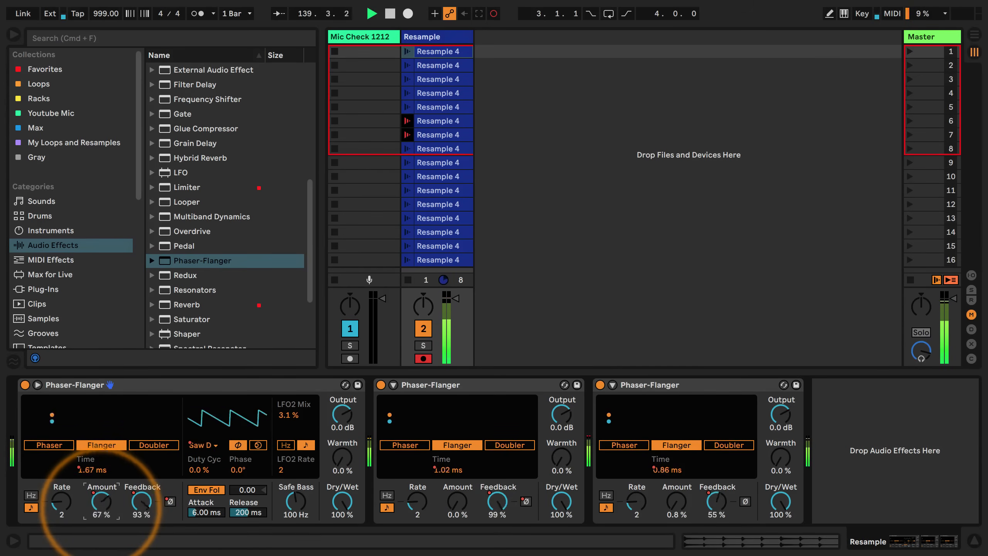
left_click_drag(99, 502, 99, 509)
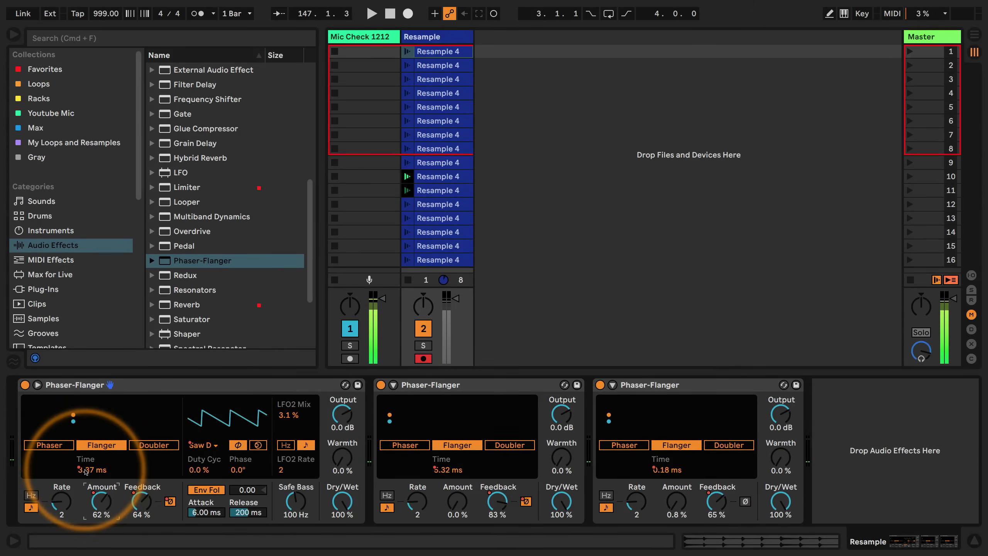
left_click(38, 385)
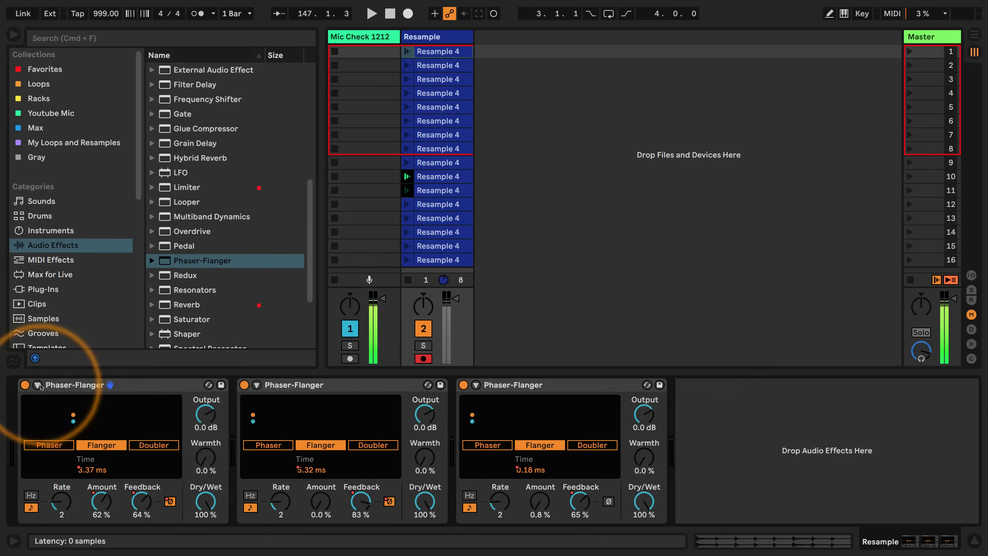
Expand the second Phaser-Flanger's LFO settings and record its waveform changes as automation, starting from the first Resample clip
left_click(256, 384)
left_click(424, 445)
left_click(428, 446)
left_click(344, 385)
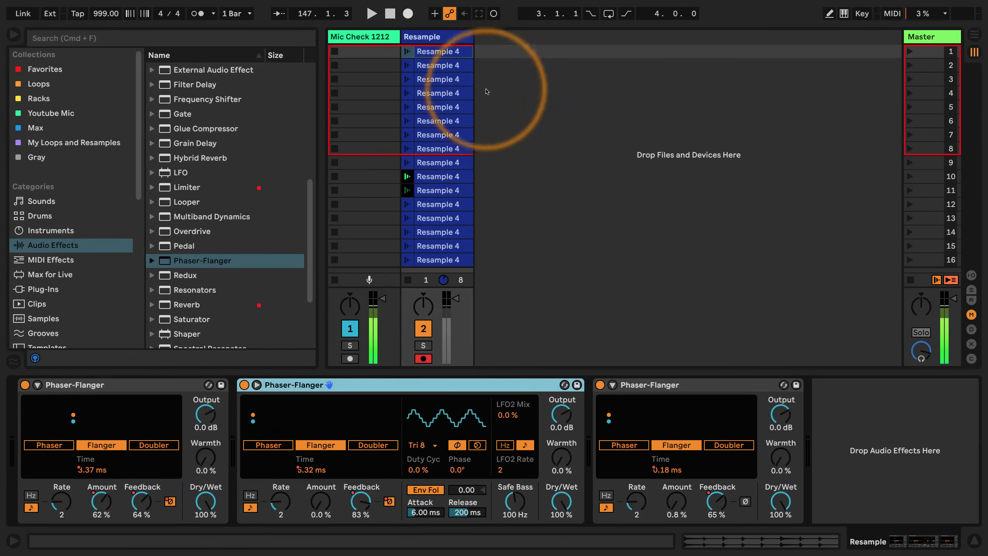
left_click(493, 14)
left_click(407, 53)
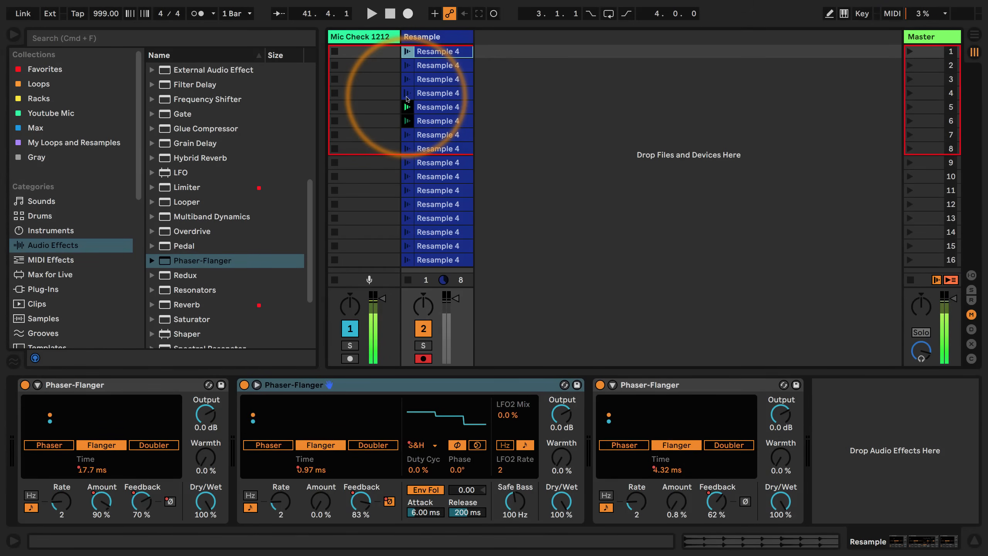
Play the clips, expand the third Phaser-Flanger's LFO settings and record its waveform changes as automation
key("space")
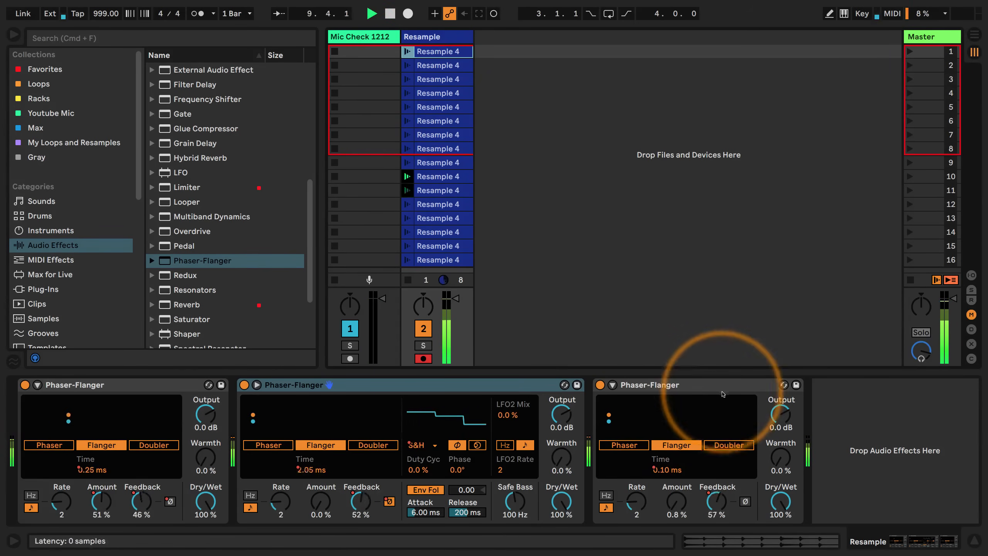
left_click(612, 384)
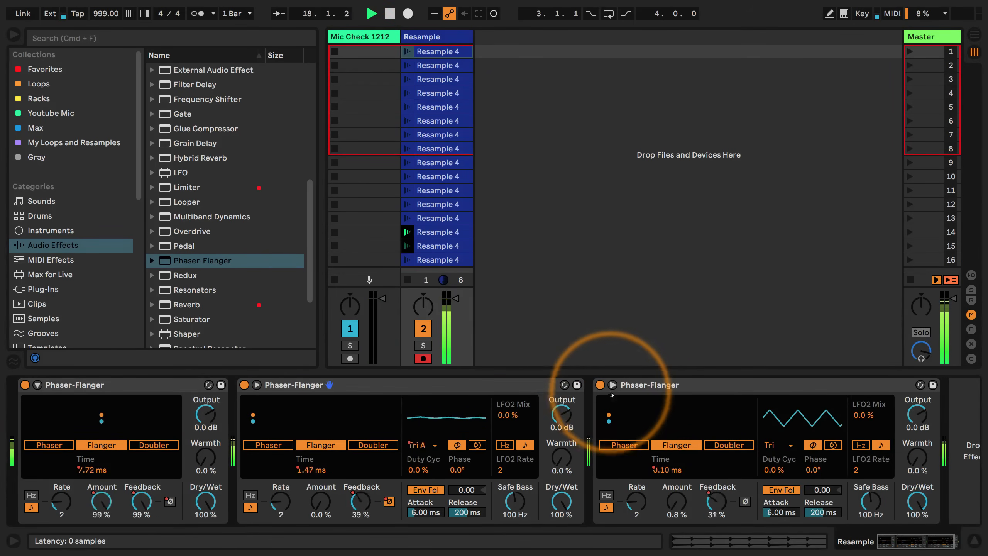
left_click(755, 386)
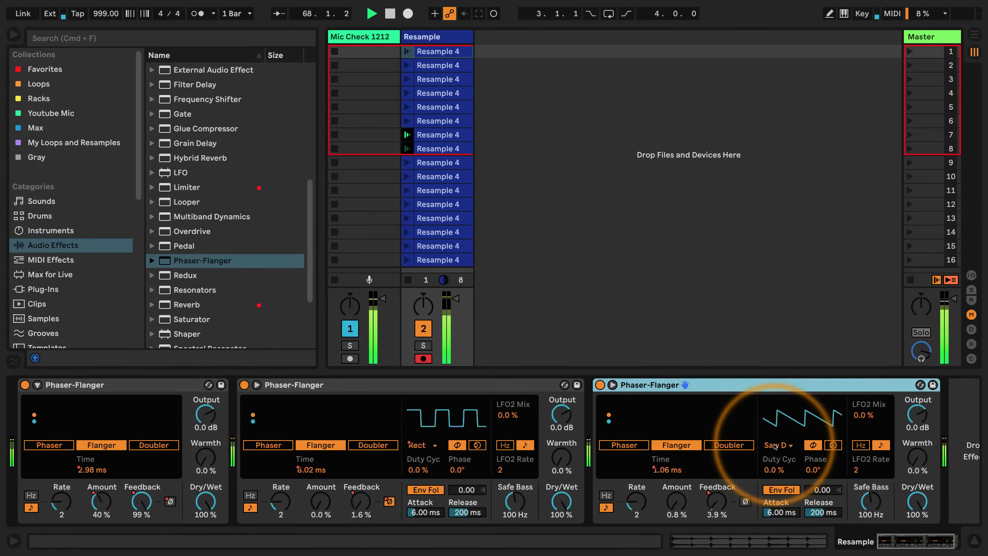
left_click(493, 13)
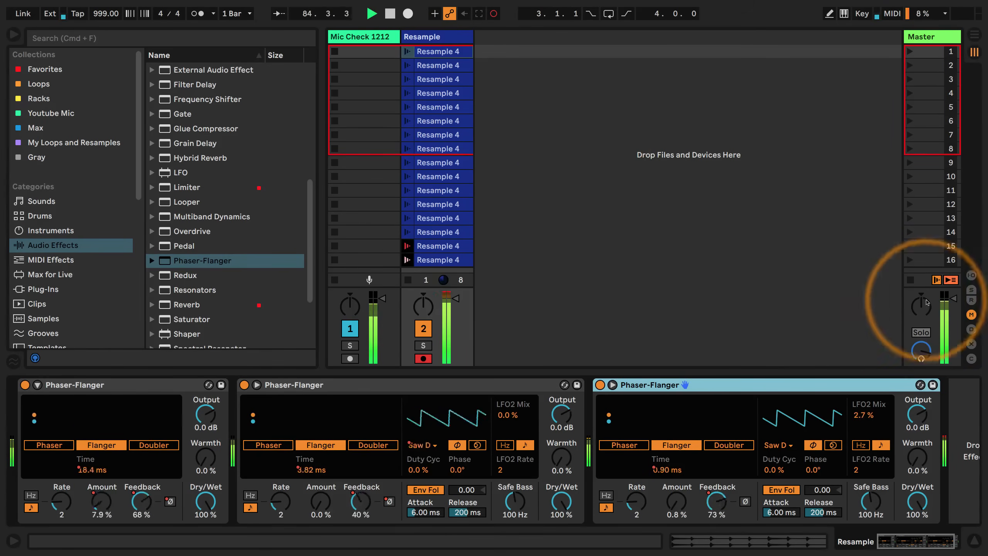
double_click(704, 385)
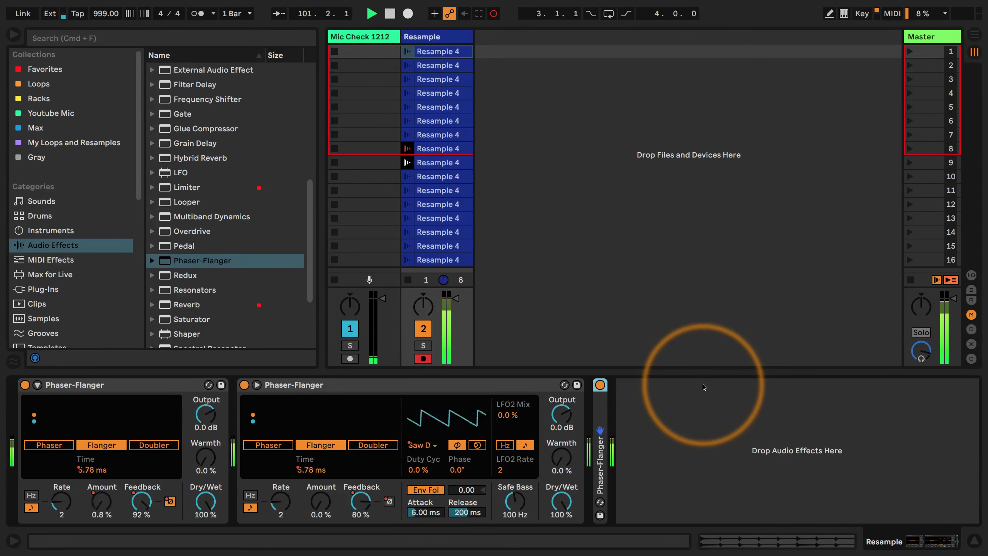
double_click(600, 405)
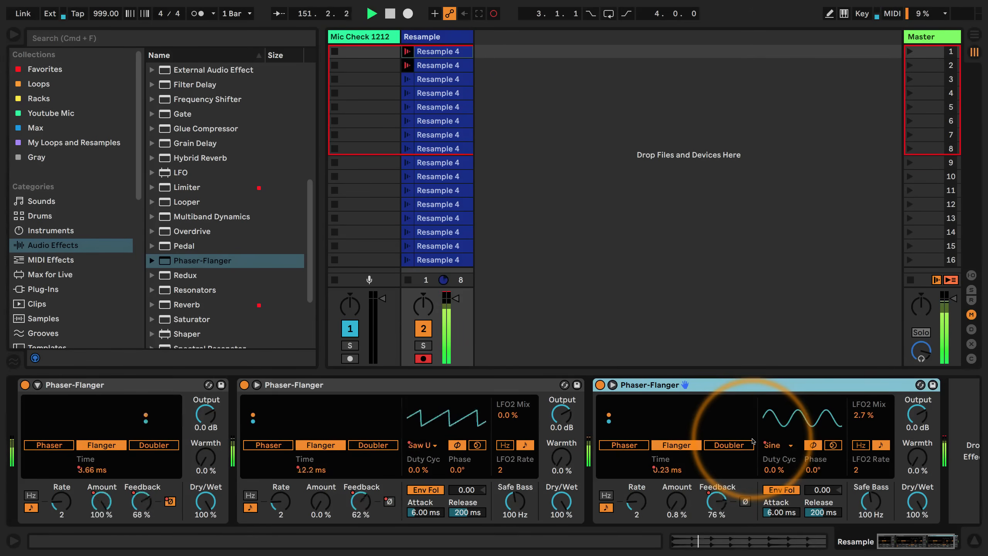
Record Amount automation for the second and third Phaser-Flangers across the playing clips
left_click_drag(318, 499, 318, 459)
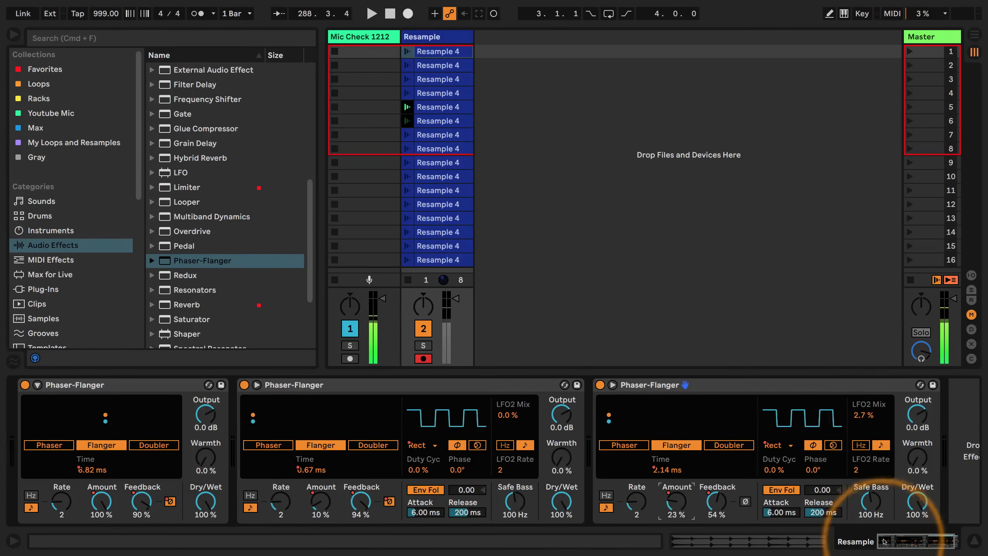
Add a Reverb to the Resample track after the third Phaser-Flanger
scroll(186, 239, "down", 2)
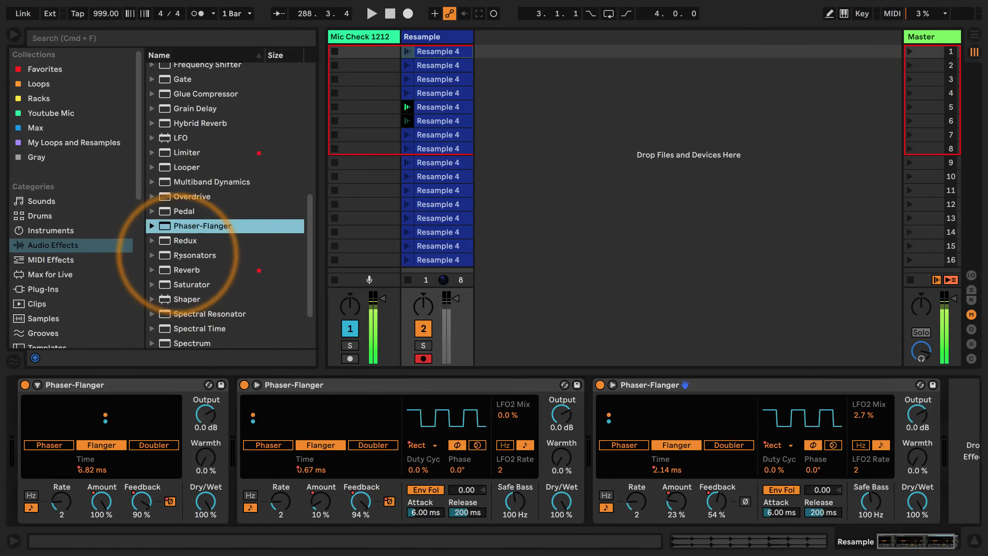
left_click_drag(184, 270, 945, 424)
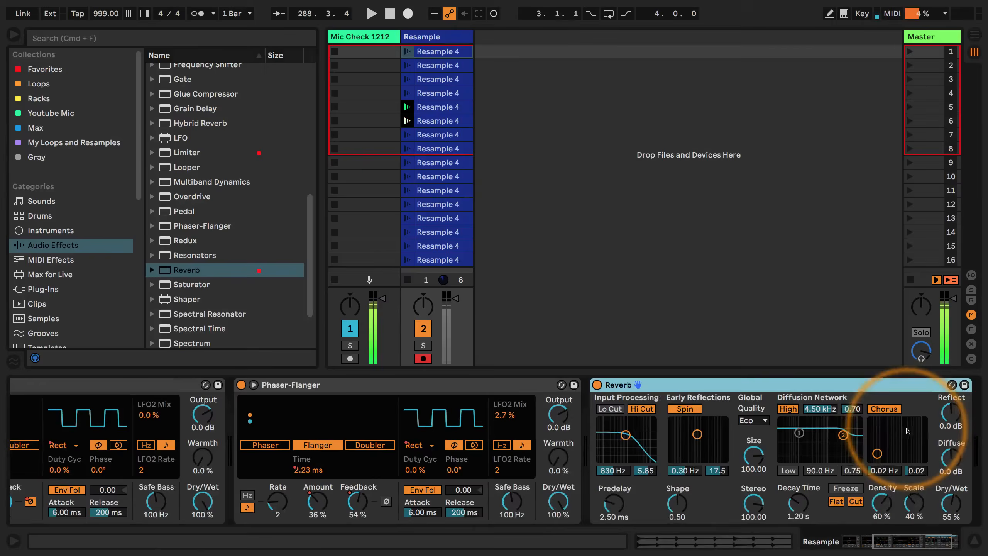
left_click(929, 549)
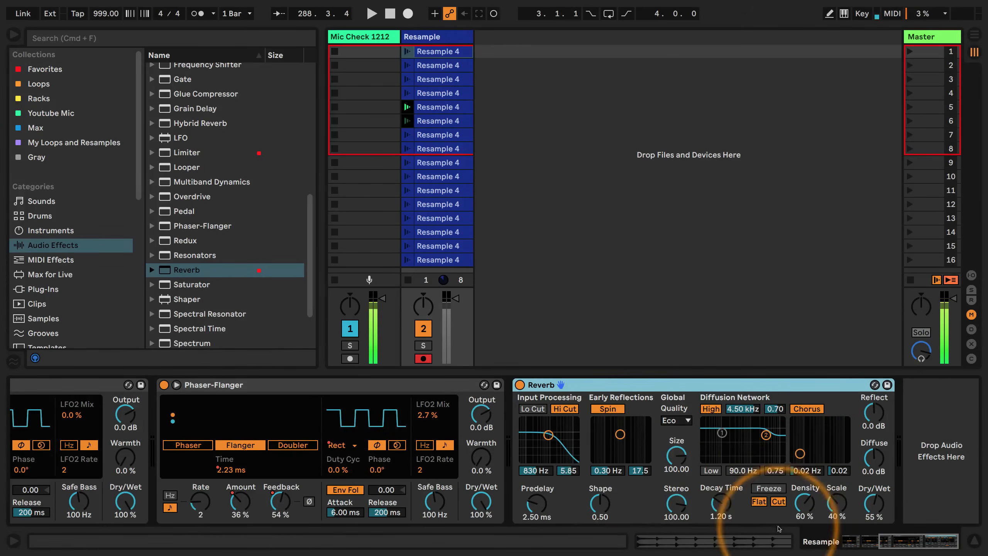
Record sweeps of the Reverb's Decay Time, up to 60 s, as automation across the clips, then end Session Record
left_click(494, 14)
key("space")
left_click_drag(720, 502, 721, 503)
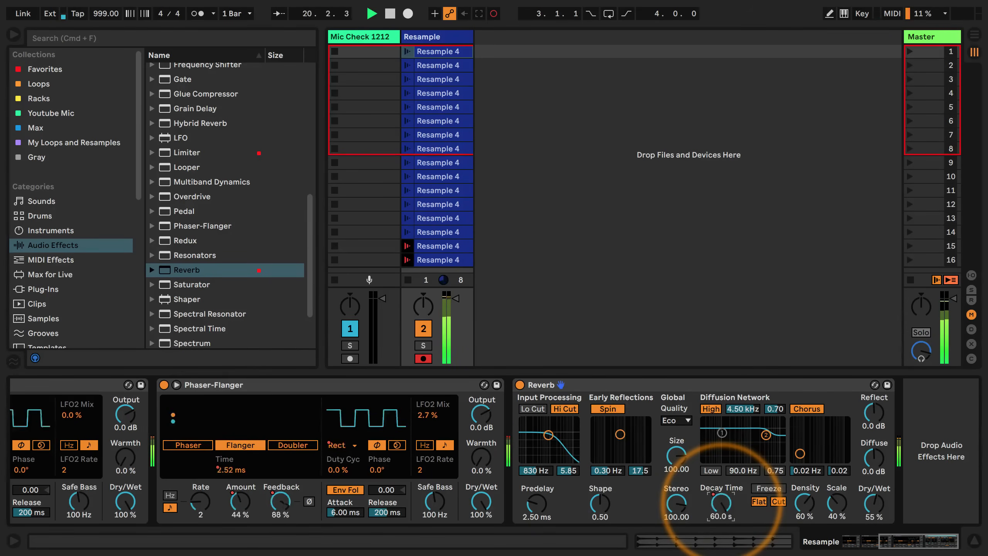
left_click_drag(720, 502, 721, 502)
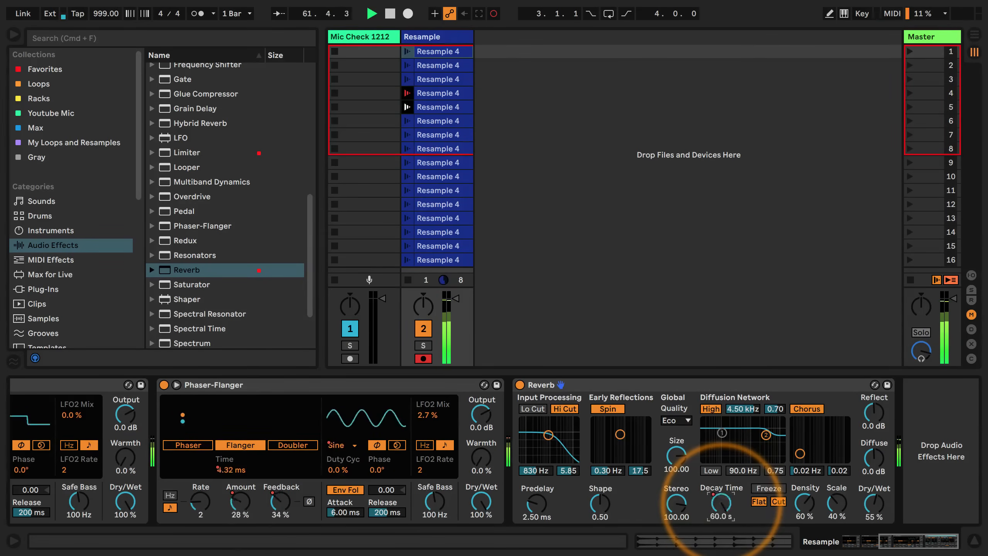
left_click(494, 15)
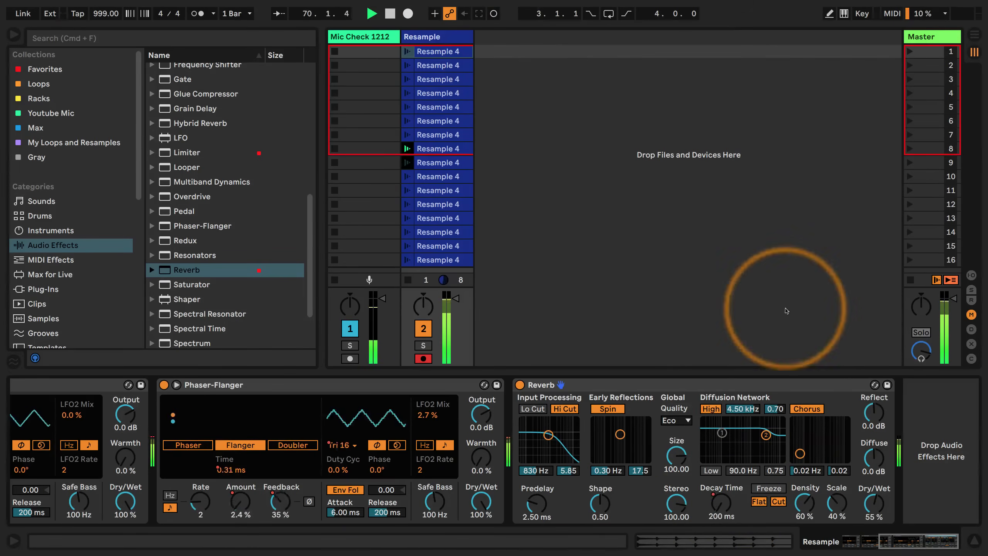
Stop playback, set the Reverb's Dry/Wet to 30% and play the clips again
key("space")
left_click_drag(874, 502, 874, 503)
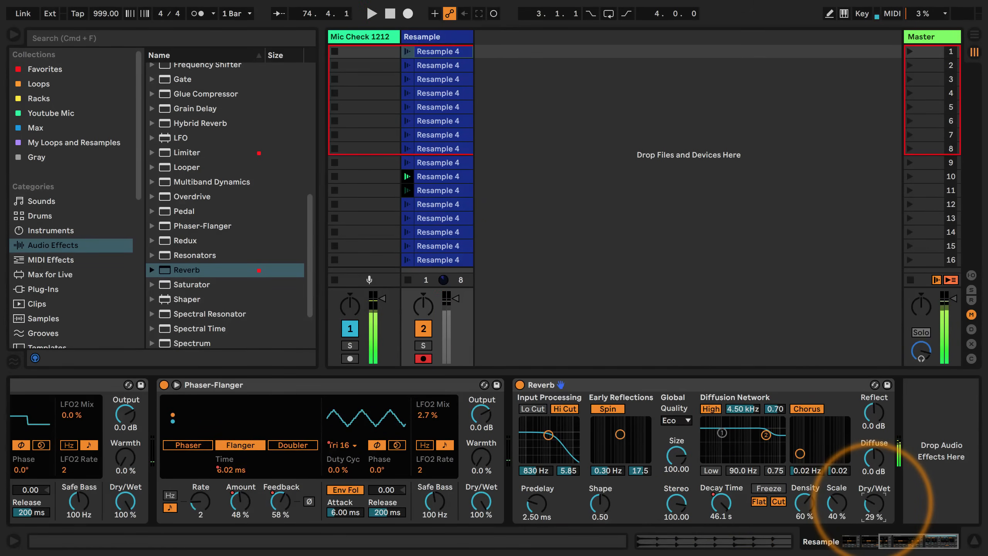
key("space")
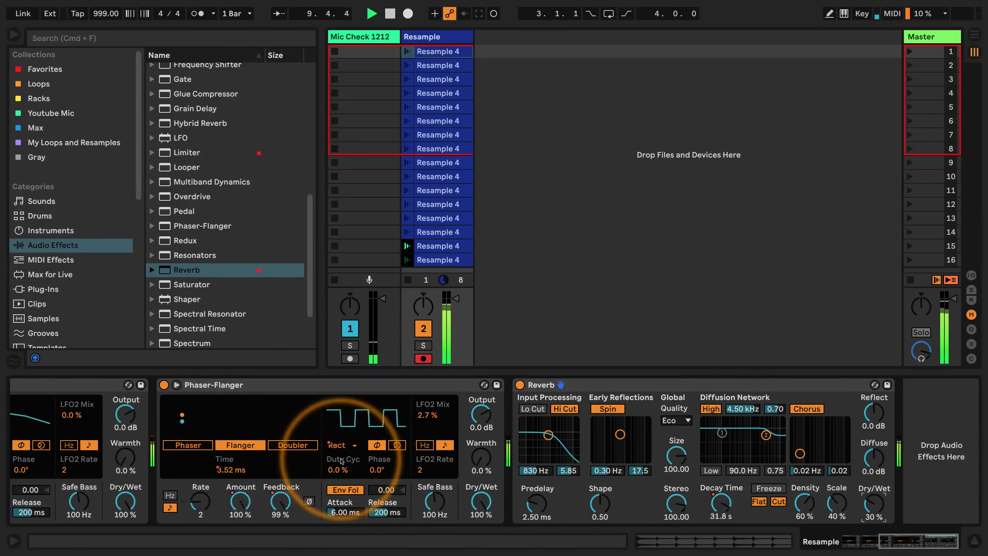
Collapse the LFO settings of the second and third Phaser-Flangers
scroll(333, 457, "left", 10)
scroll(332, 457, "left", 2)
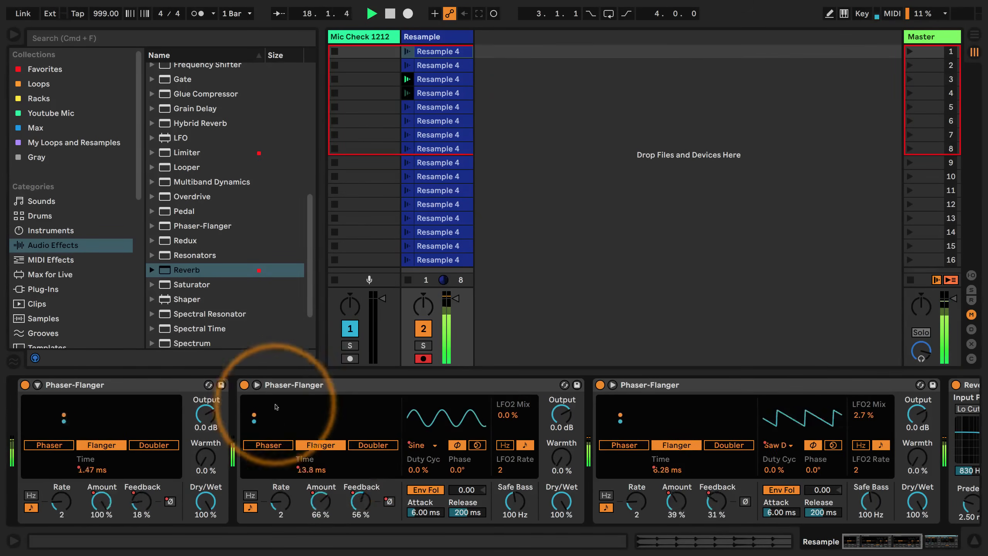
left_click(256, 385)
left_click(475, 385)
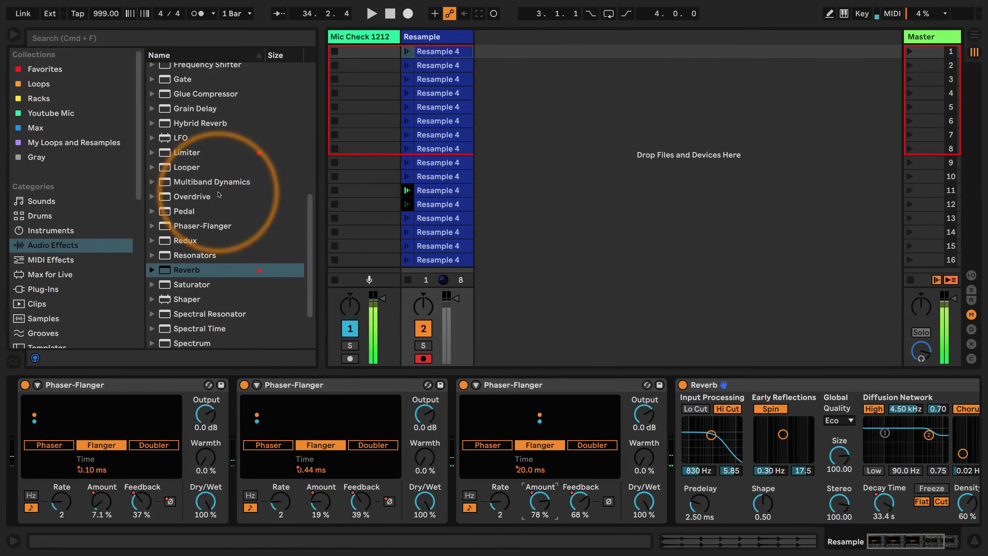
Add a Grain Delay to the Resample track after the Reverb
scroll(219, 195, "up", 3)
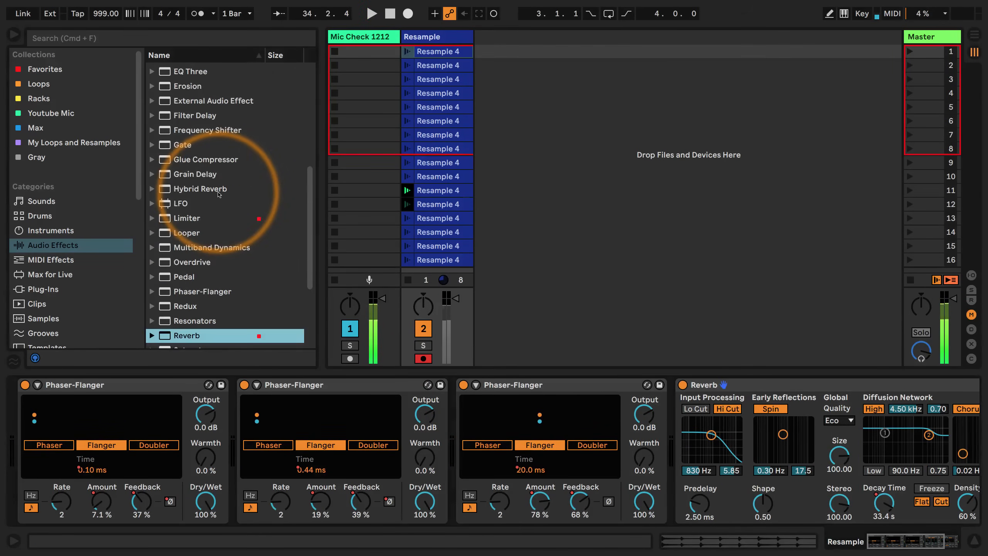
left_click(925, 541)
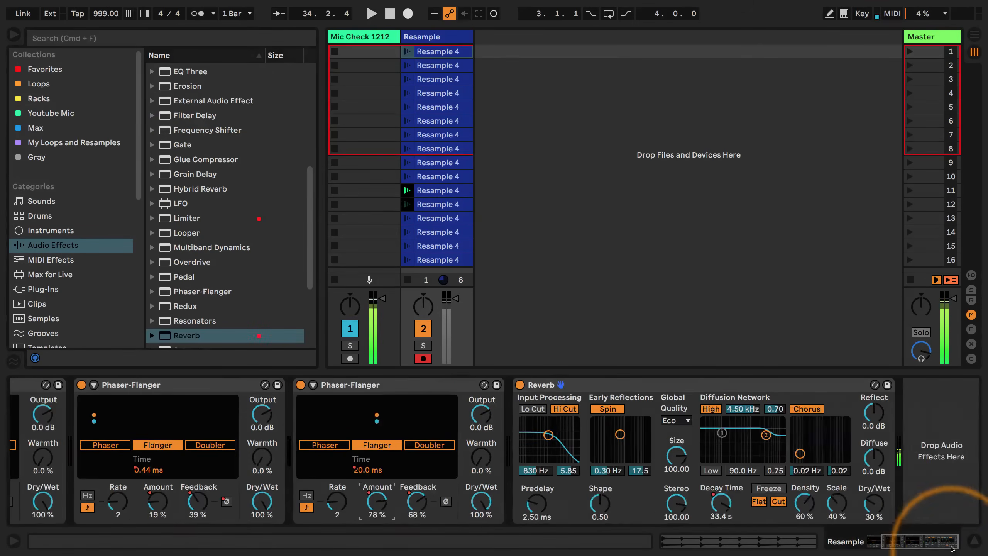
left_click_drag(167, 174, 897, 448)
left_click_drag(895, 541, 923, 546)
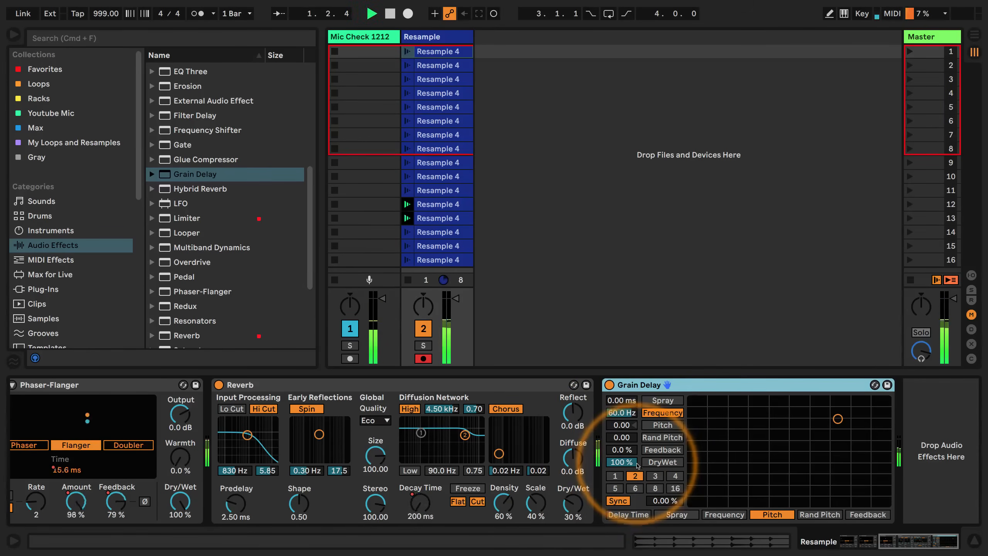
Switch the Grain Delay to unsynced time at about 17.9 ms and set its Feedback to 95%
left_click(617, 501)
left_click_drag(664, 502, 659, 507)
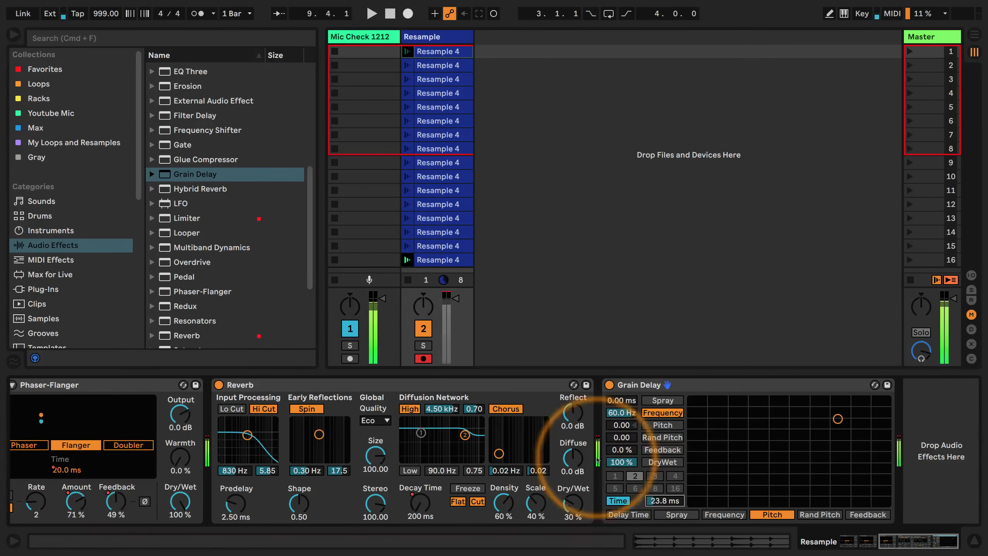
left_click_drag(623, 450, 620, 443)
left_click_drag(664, 501, 655, 496)
key("space")
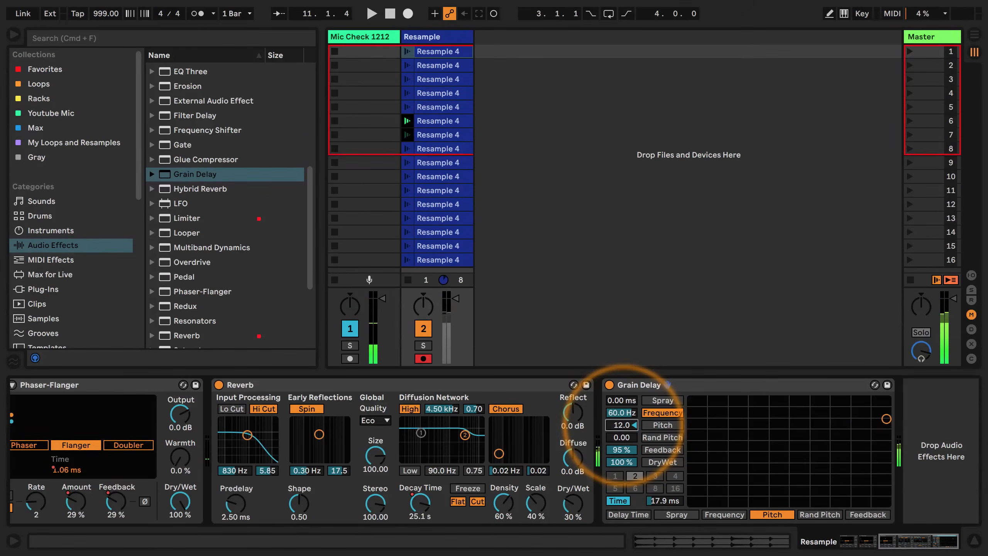
Try different Grain Delay pitches while listening, settling on about -1.52 Pitch and 25.2 Hz Frequency
key("space")
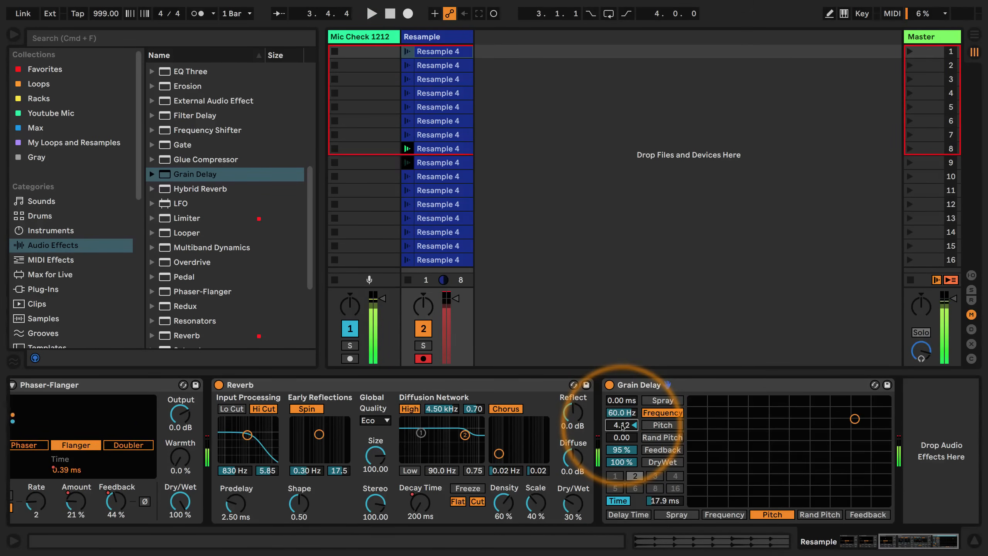
left_click_drag(623, 425, 623, 427)
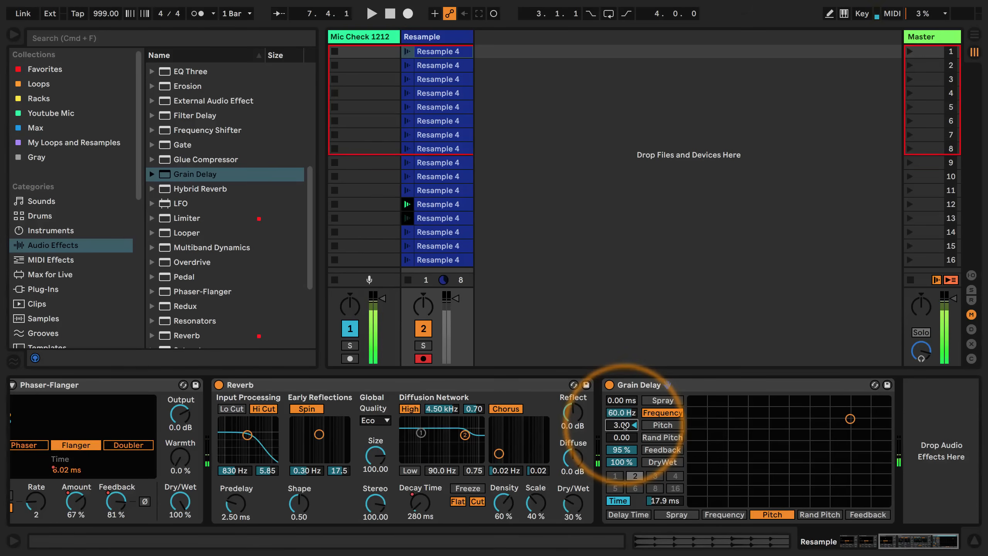
mouse_move(830, 425)
left_mouse_down()
mouse_move(834, 451)
mouse_move(809, 424)
mouse_move(847, 420)
mouse_move(832, 436)
left_mouse_up()
key("space")
Record sweeps of the Grain Delay's Frequency, Pitch, Delay Time and Random Pitch as automation across the clips, then end Session Record
left_click(491, 14)
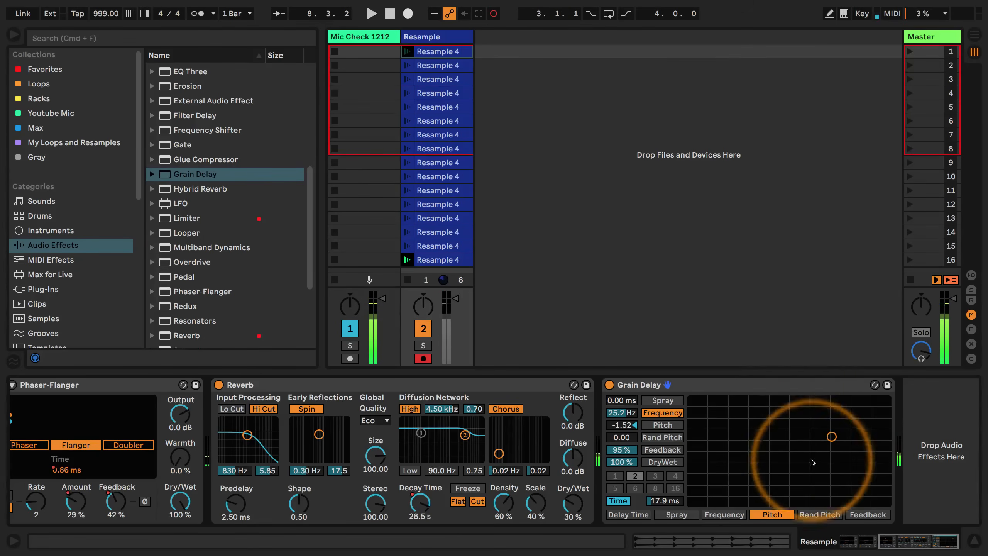
key("space")
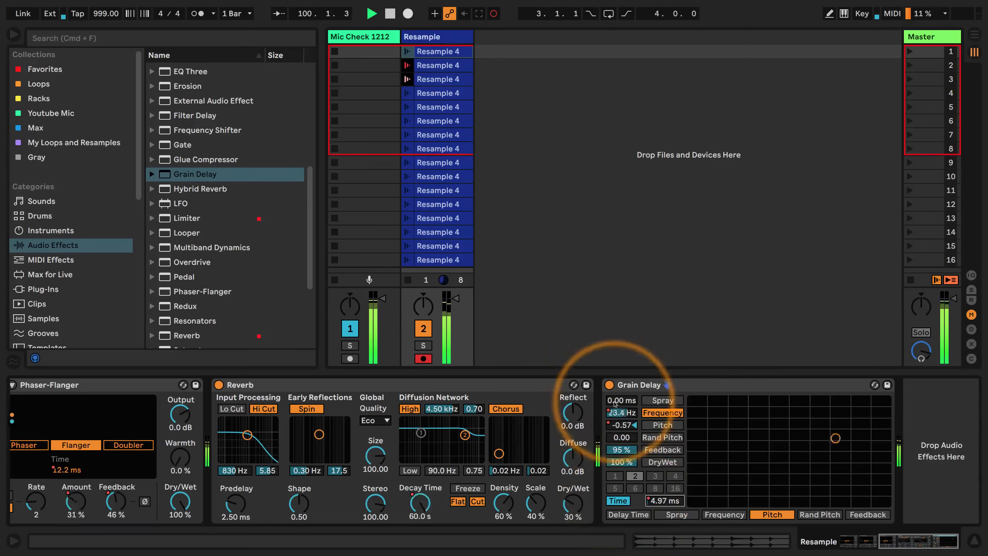
left_click_drag(622, 438, 622, 436)
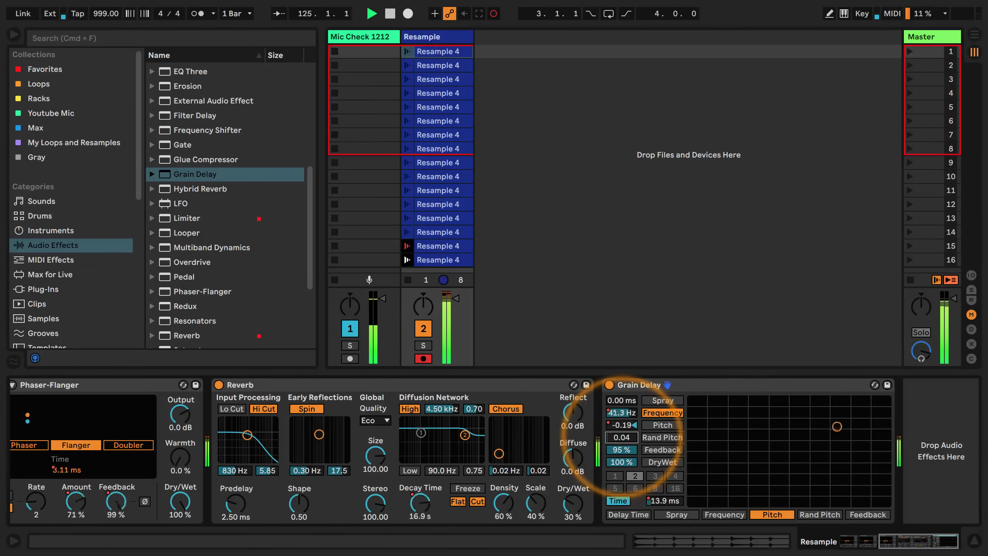
key("space")
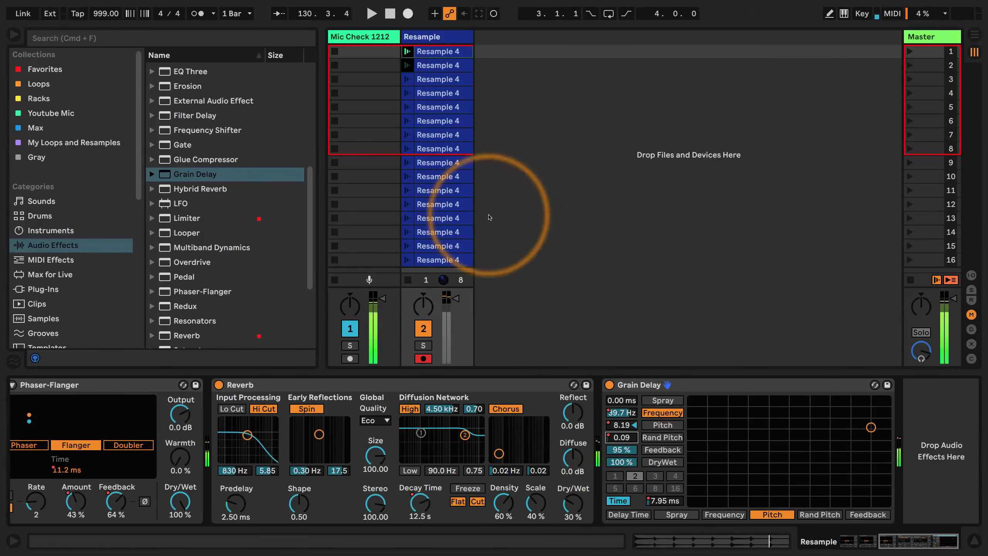
Set the Grain Delay's Dry/Wet to 50% and play the clips
left_click(619, 461)
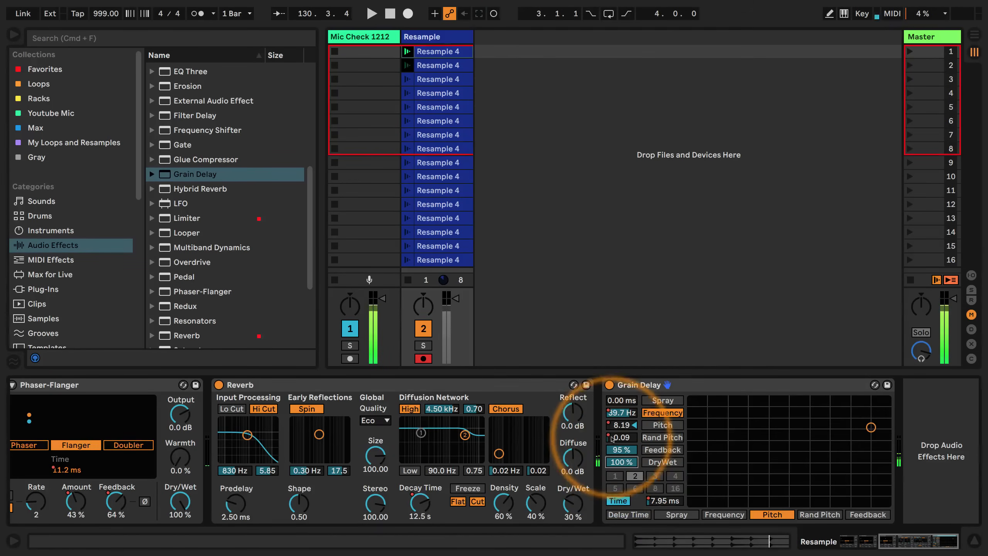
type("50")
key("Return")
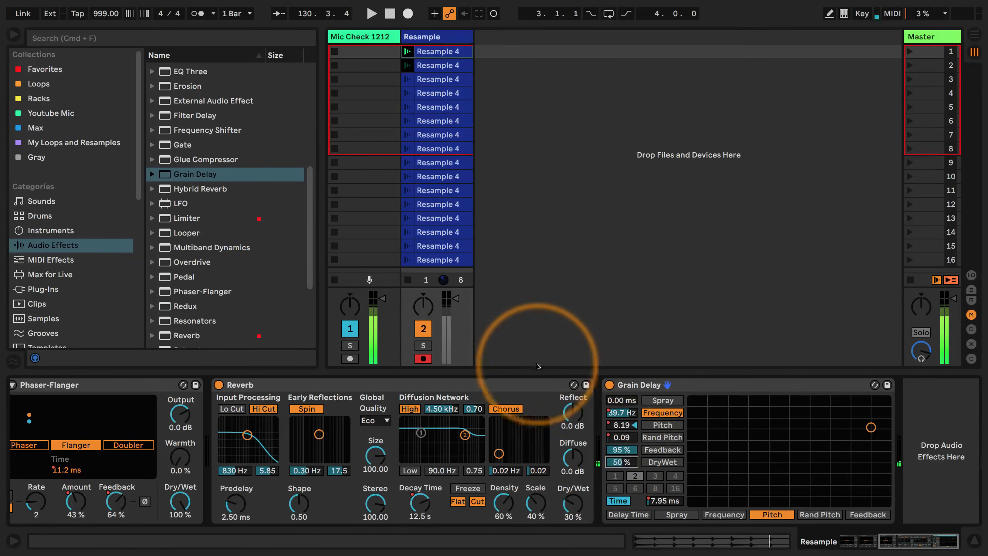
key("space")
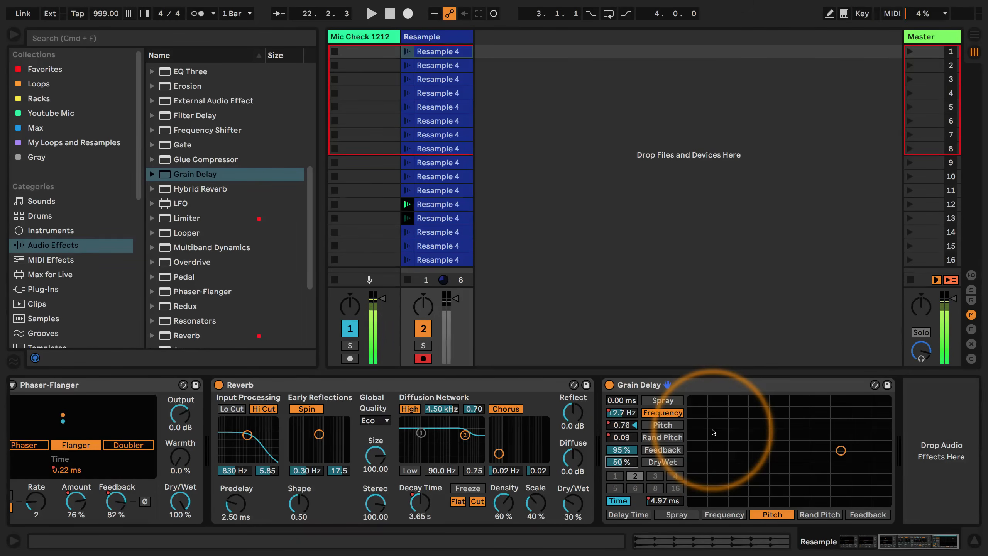
Add a Delay after the Grain Delay and switch its linked left and right channels from Sync to Time
scroll(194, 198, "up", 5)
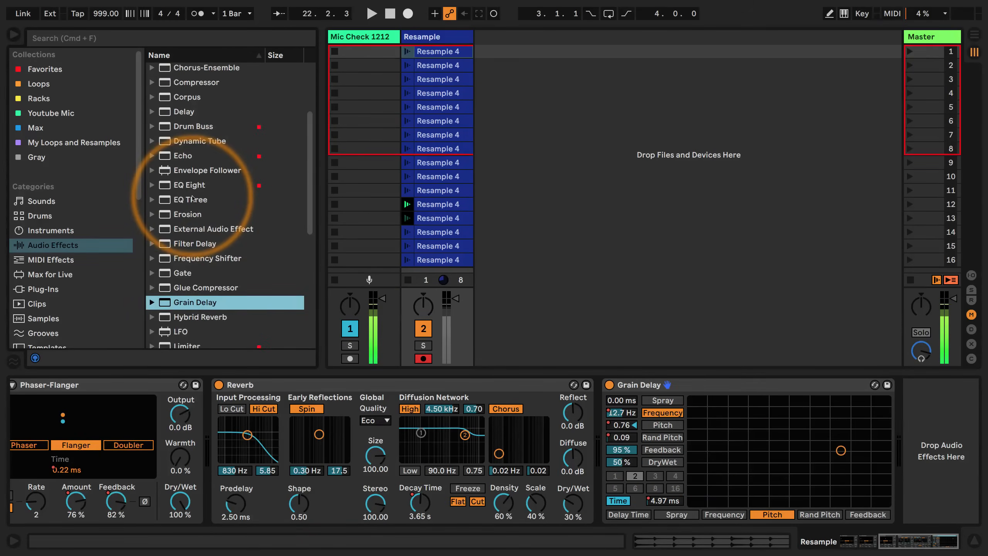
left_click_drag(183, 177, 941, 448)
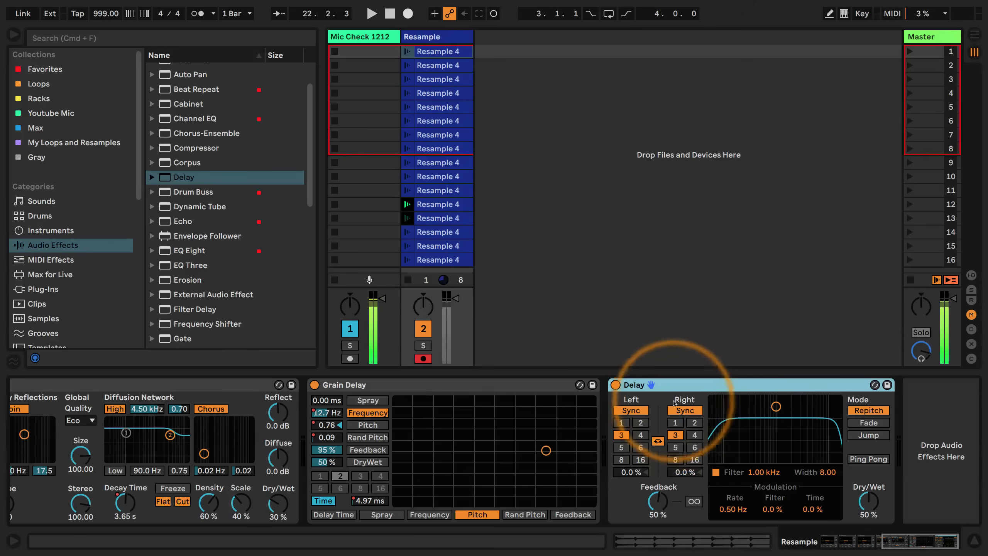
left_click(681, 411)
left_click(680, 412)
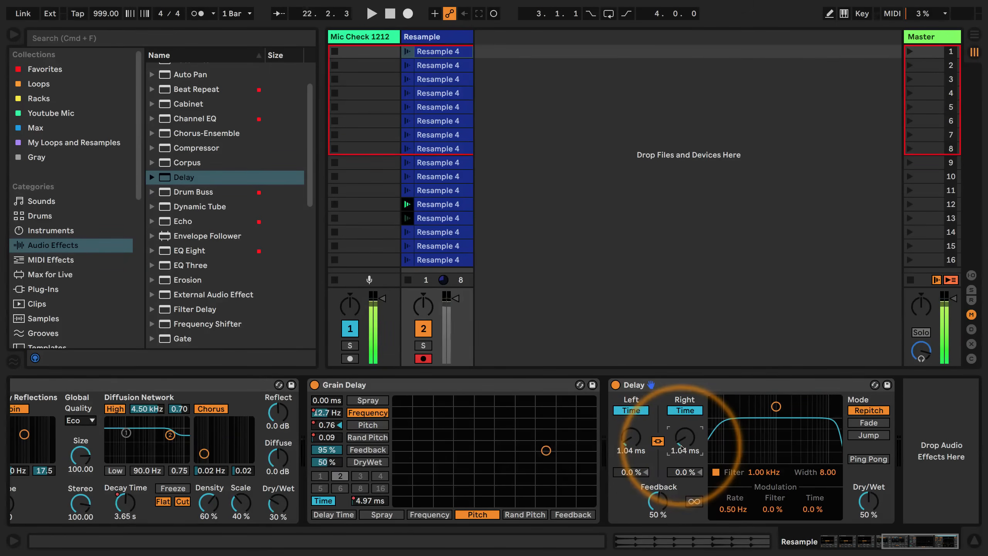
Record the Delay's Time and Feedback sweeps and its Freeze toggling as automation across the clips, then end Session Record
key("space")
left_click(495, 16)
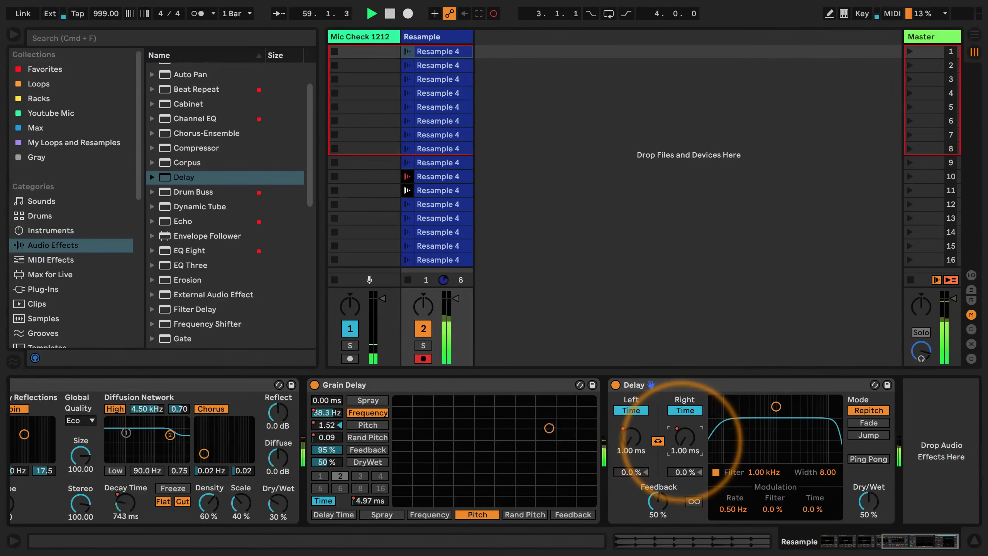
left_click_drag(654, 503, 653, 502)
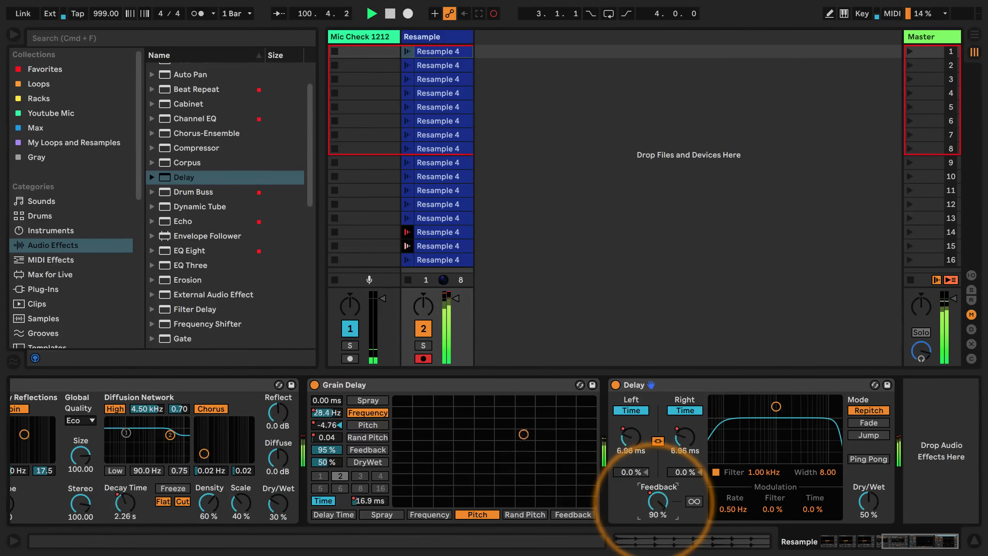
left_click(694, 502)
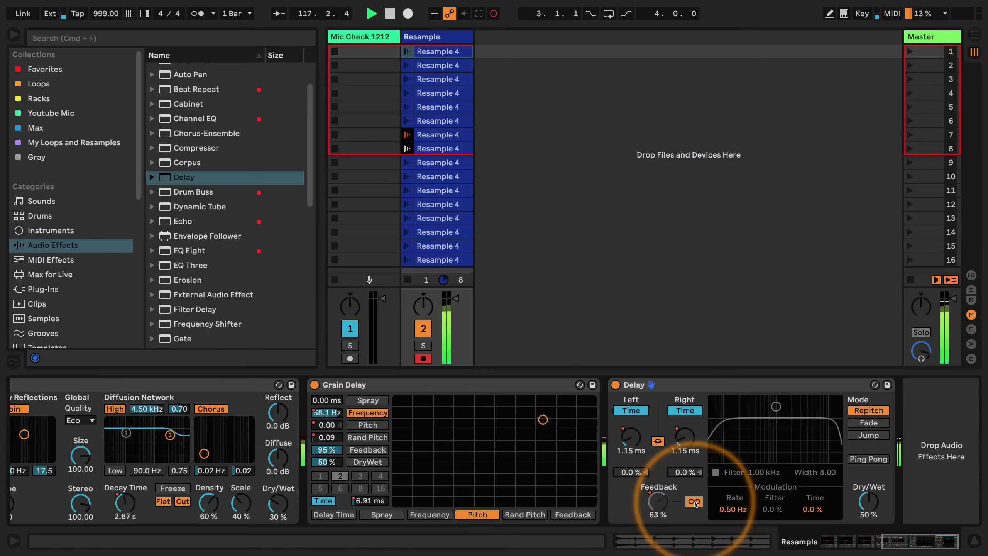
left_click(694, 502)
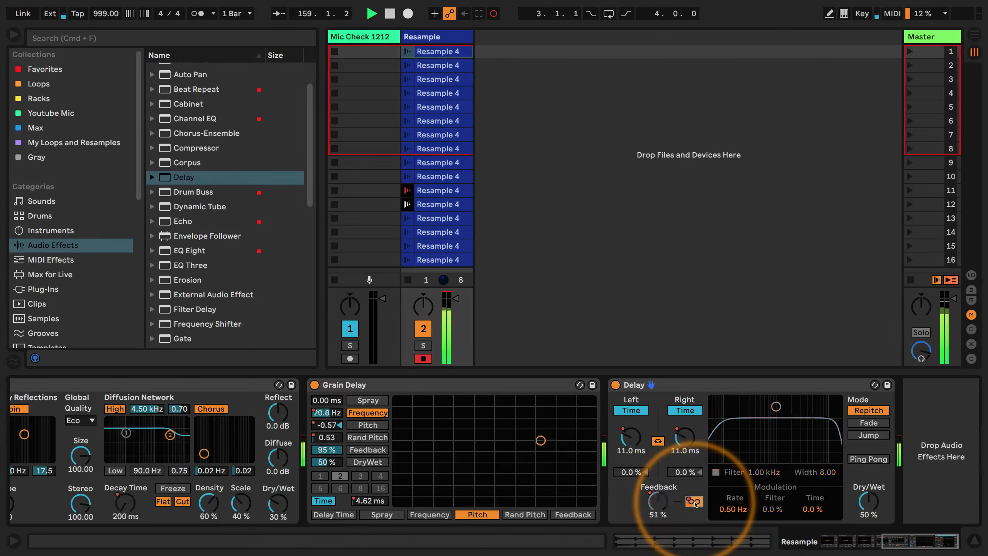
left_click(493, 13)
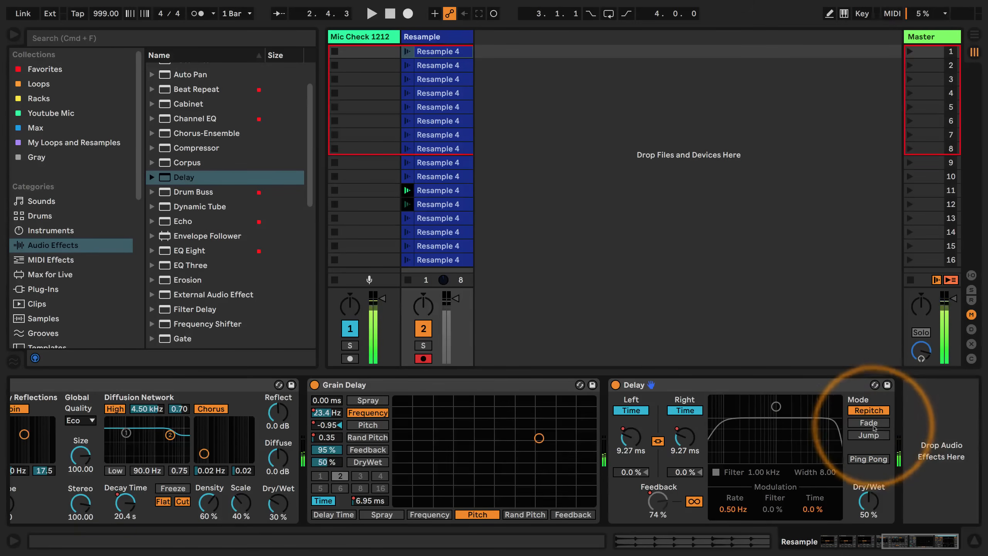
Set the Delay to Fade mode with its Dry/Wet at 30%
left_click(873, 424)
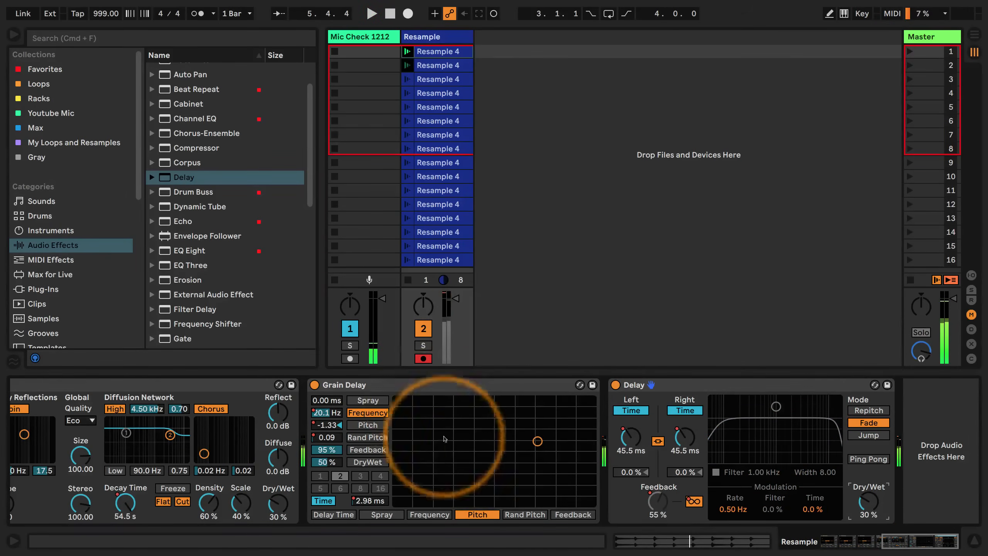
scroll(426, 428, "left", 10)
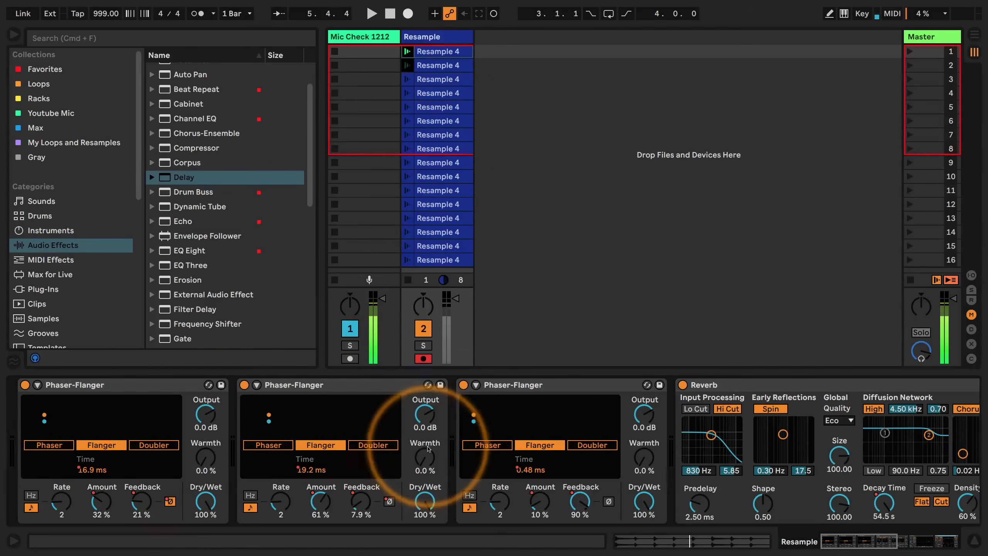
Set the tempo to 140 BPM, play the automated clips to hear them at normal speed, and stop playback
scroll(218, 265, "down", 6)
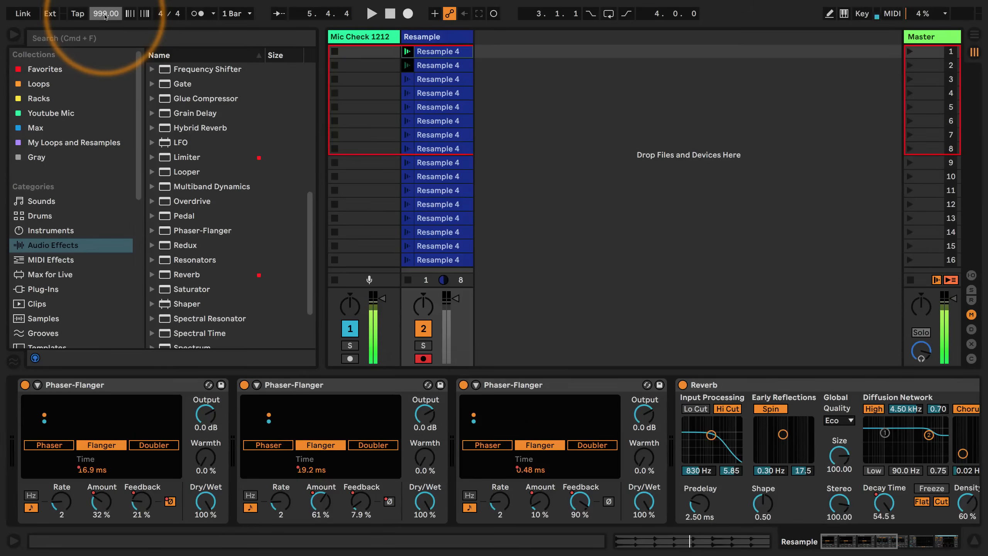
type("0")
key("Return")
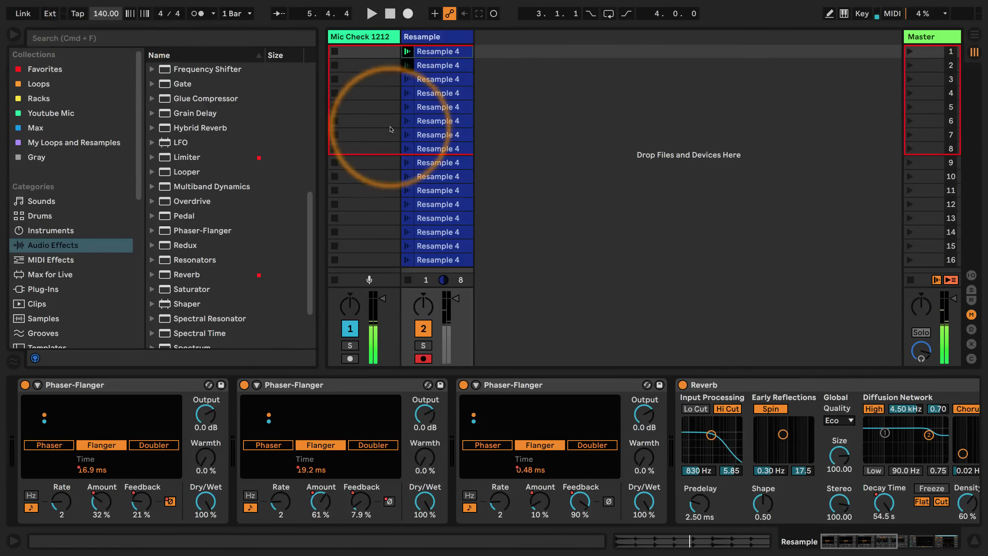
key("space")
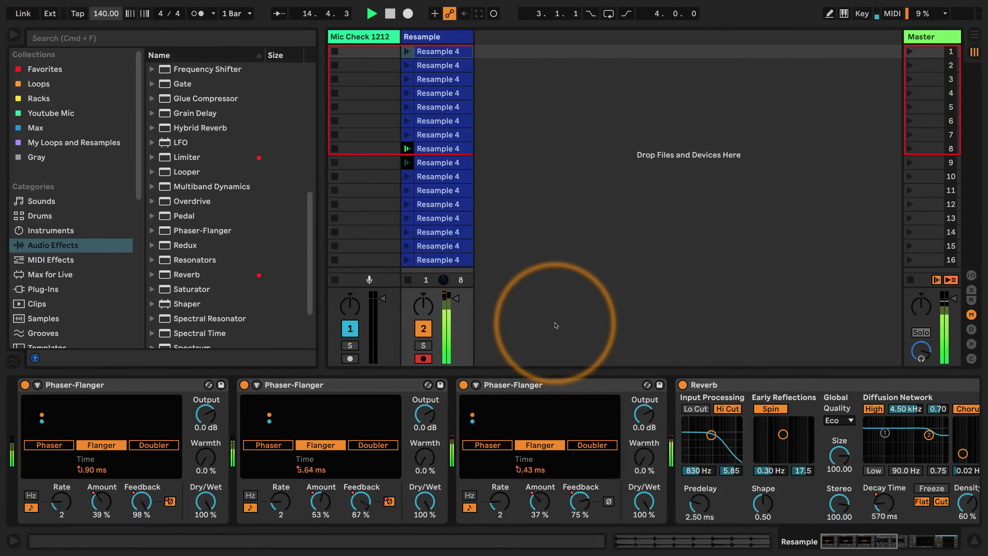
key("space")
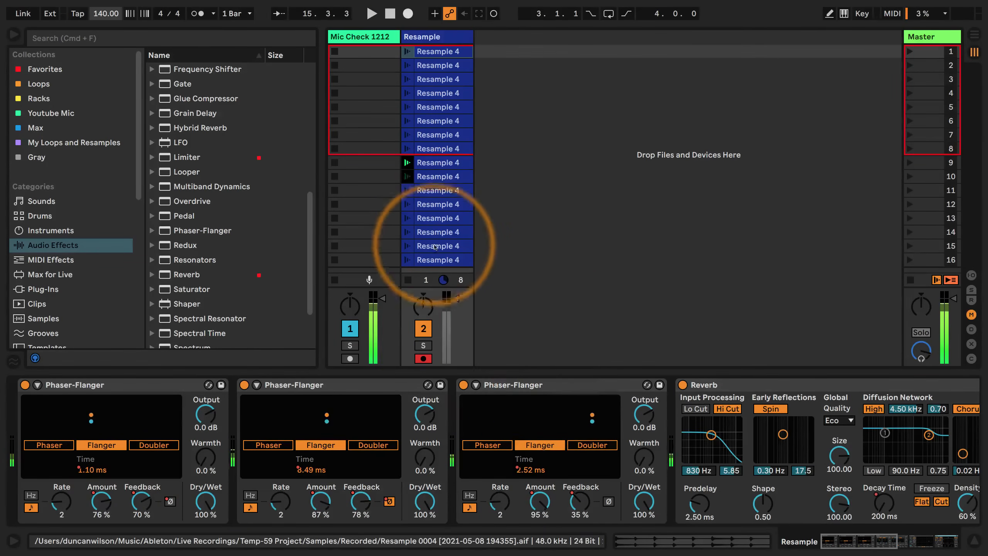
Set the tempo to 999 BPM
left_click(106, 14)
type("999")
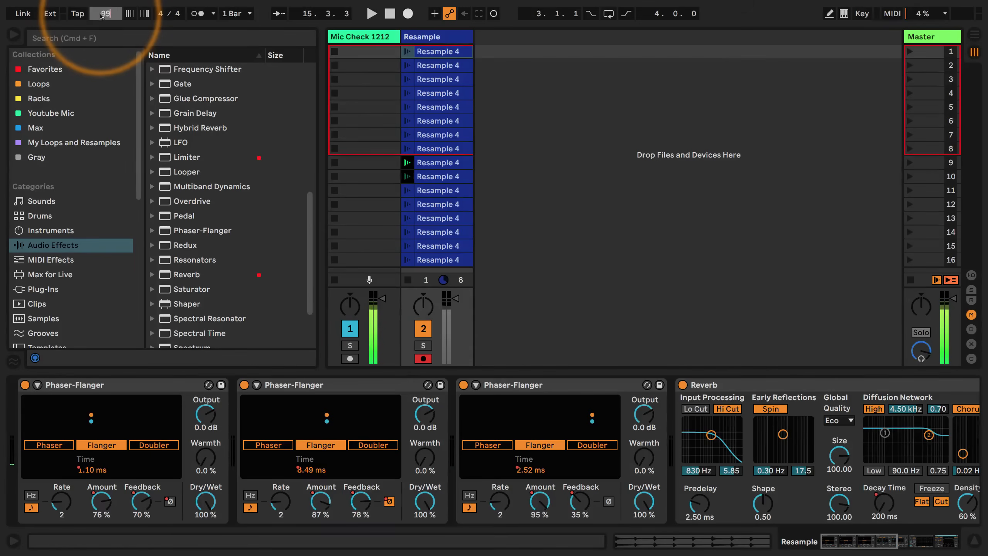
key("Return")
Add a Beat Repeat to the Resample track after the Delay and play the clips
scroll(220, 160, "up", 7)
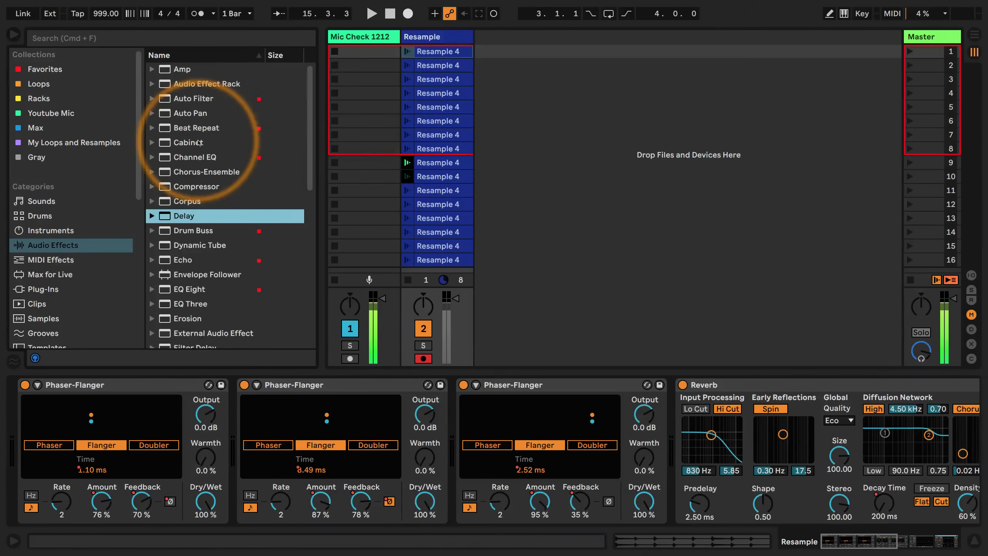
left_click(427, 37)
left_click_drag(863, 542, 947, 544)
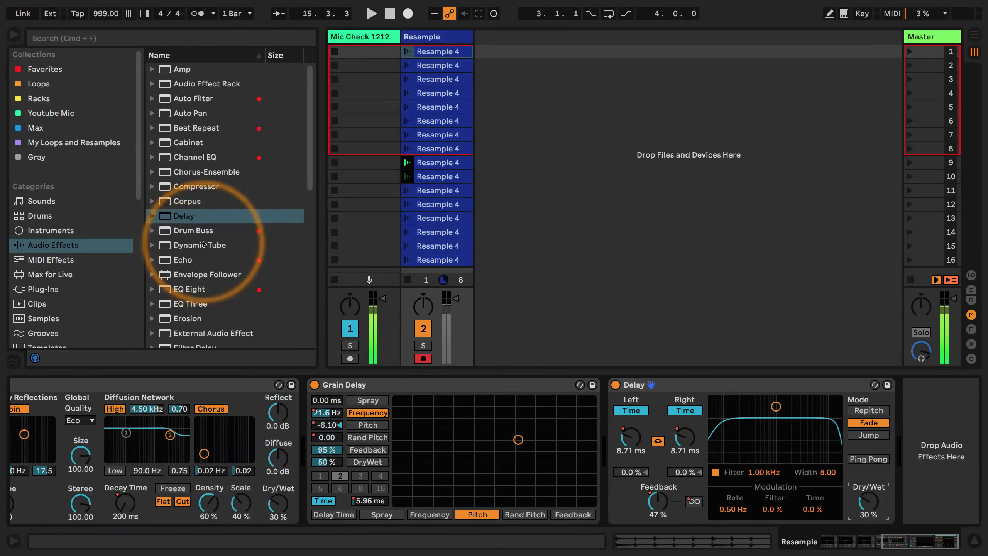
left_click(174, 129)
left_click_drag(174, 130, 929, 401)
key("space")
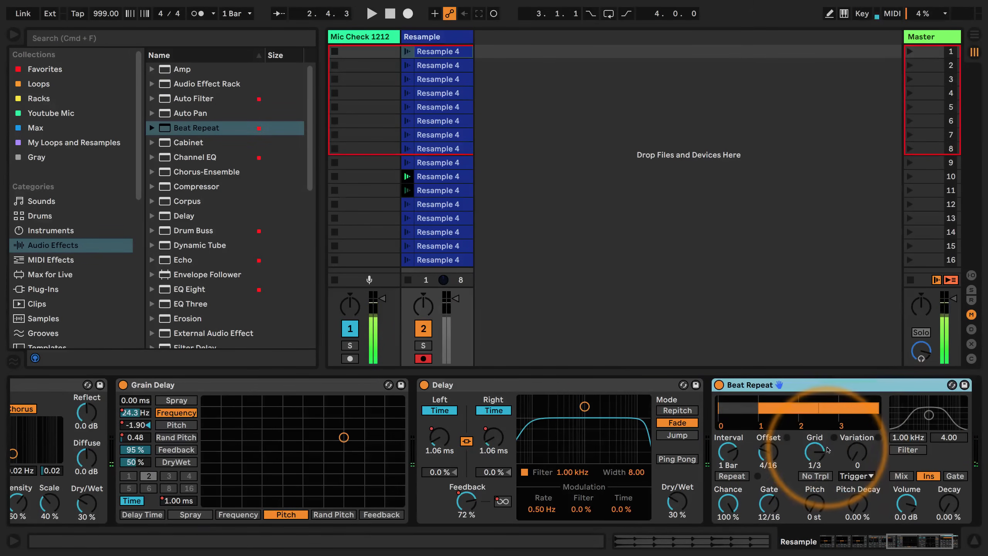
Record clip automation of the Beat Repeat, toggling its Repeat on and off and varying its Grid
left_click(494, 14)
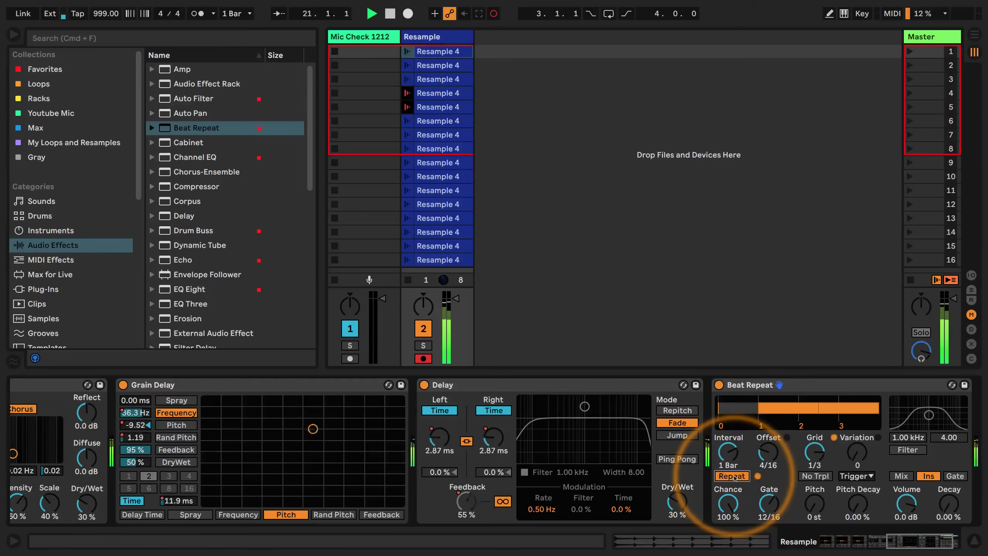
left_click(732, 476)
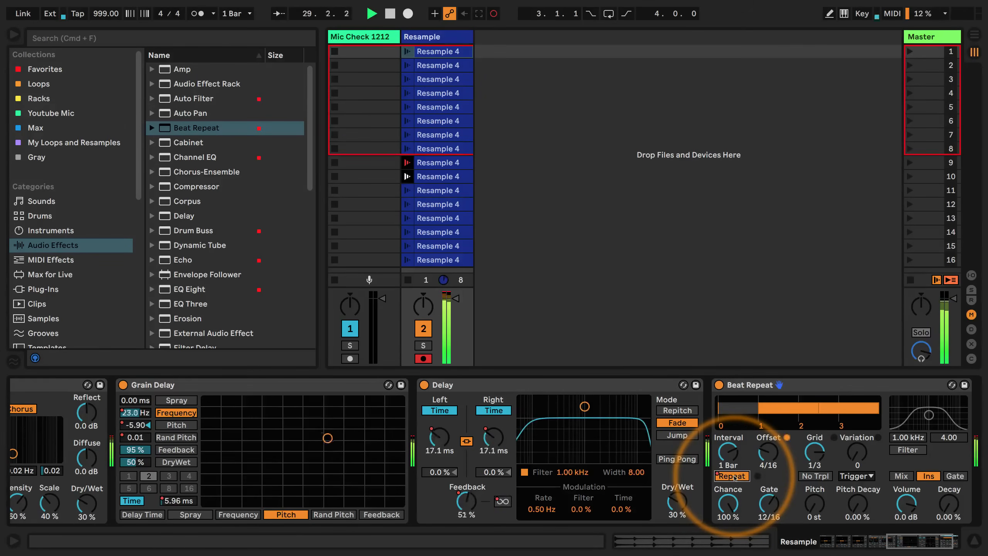
left_click(733, 476)
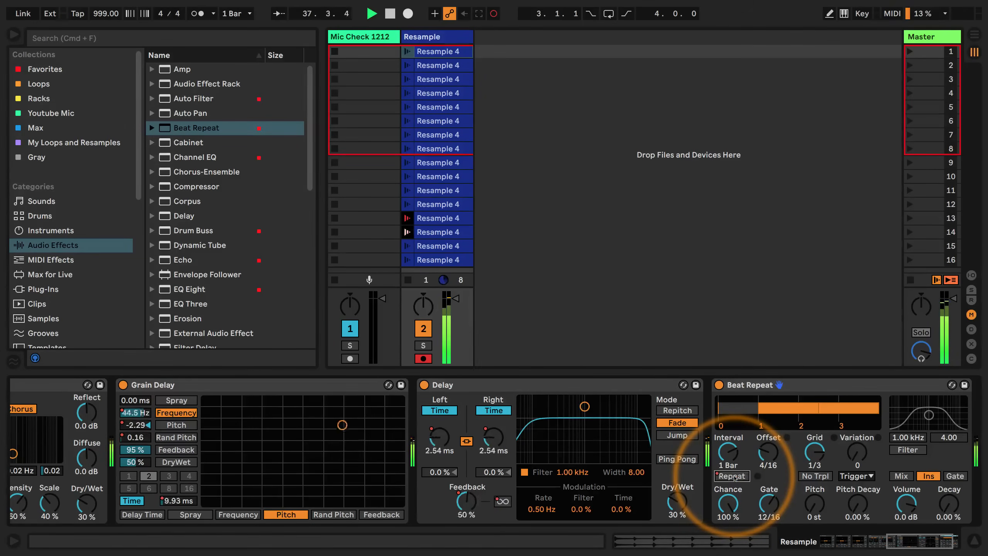
left_click(732, 475)
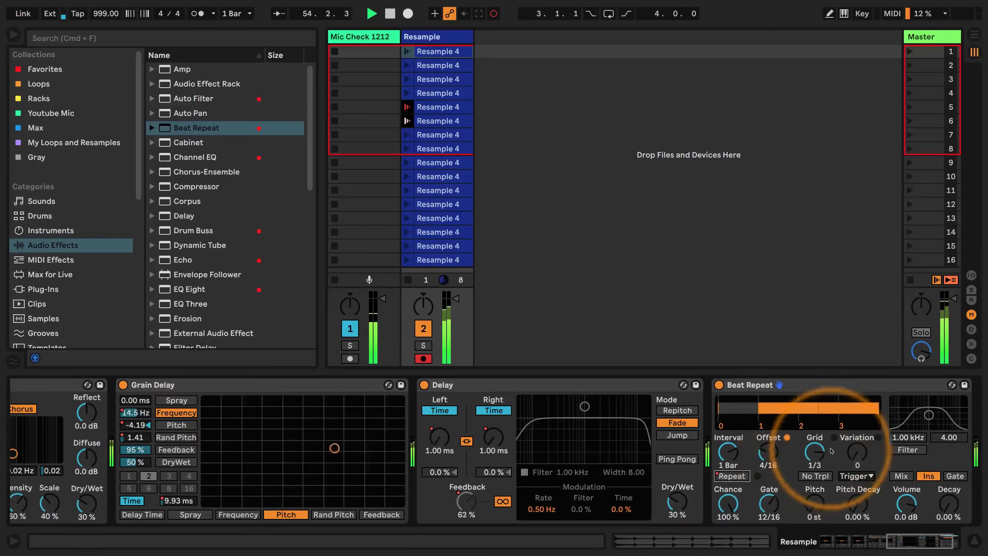
left_click_drag(814, 453, 814, 464)
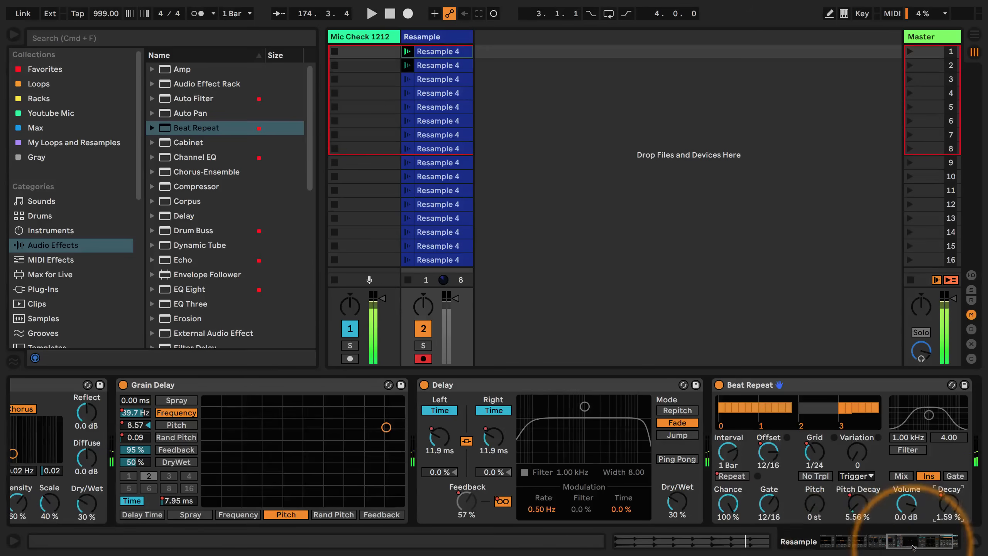
Add a second Beat Repeat after the first one and switch the first to Mix mode
left_click_drag(912, 539, 939, 540)
left_click_drag(168, 128, 939, 420)
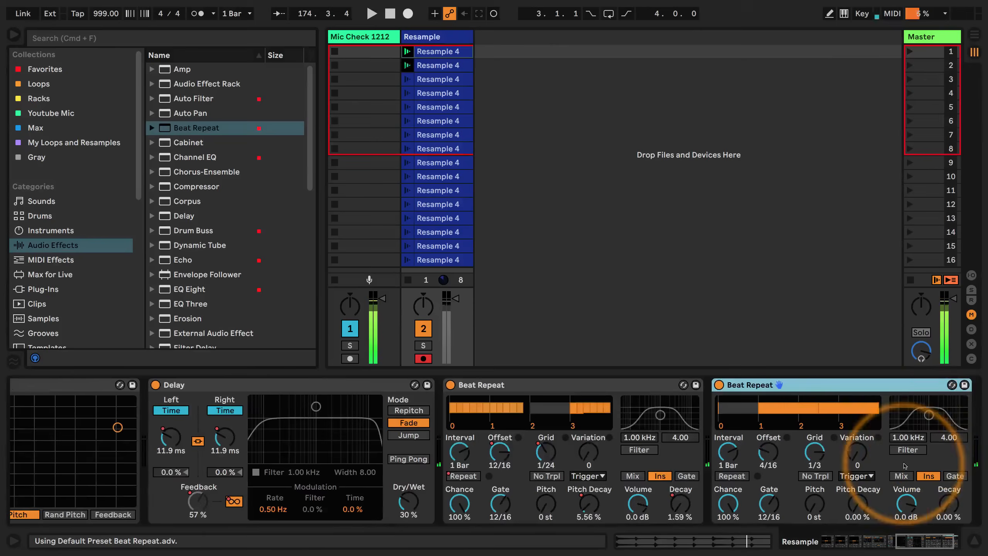
left_click(633, 476)
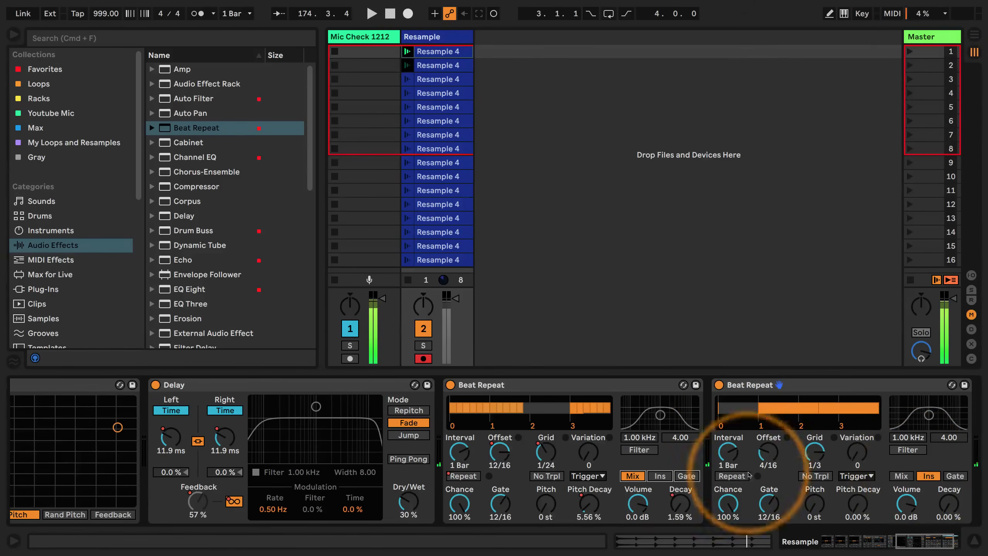
Set the second Beat Repeat's Chance to 0% and record automation of its Repeat toggle and Grid while the clips play
key("space")
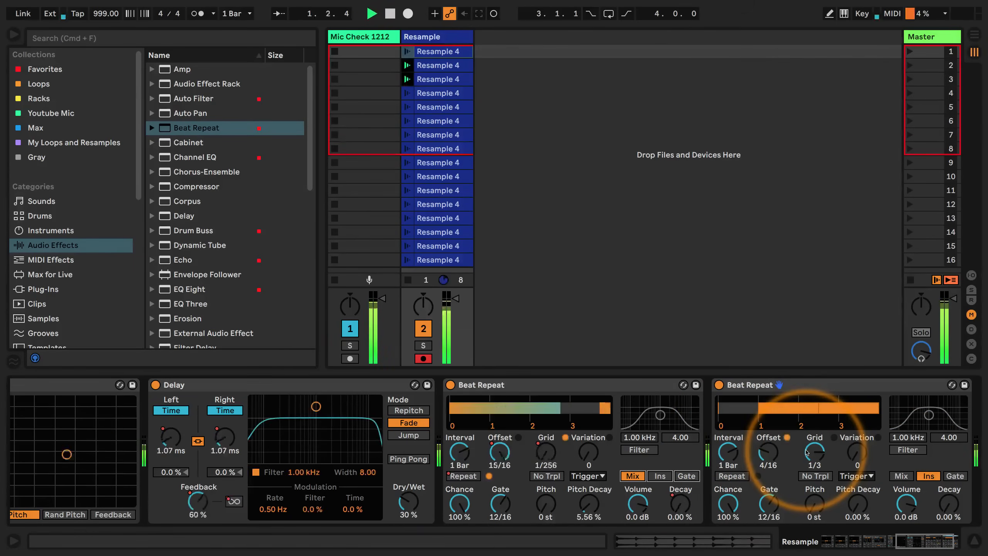
left_click_drag(728, 502, 729, 549)
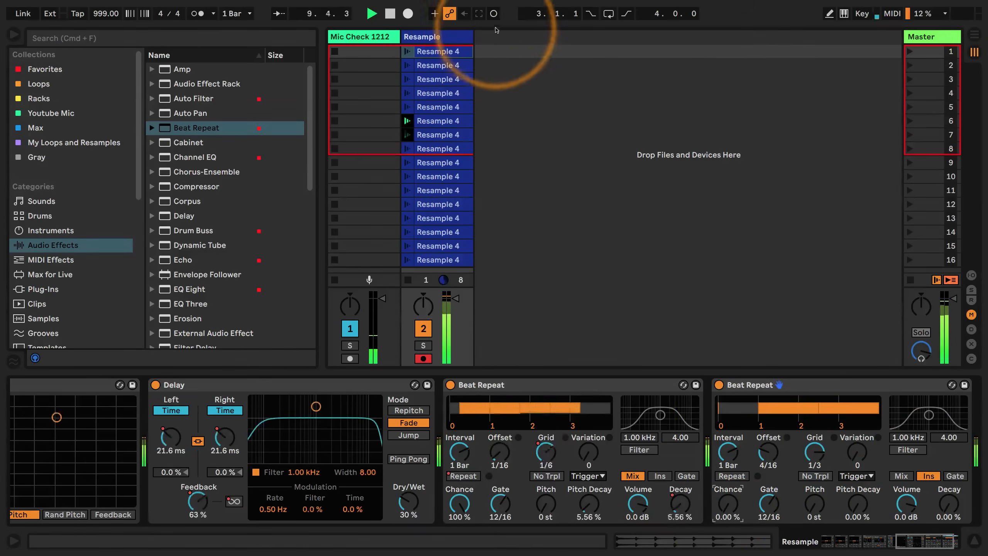
left_click(732, 476)
left_click(733, 475)
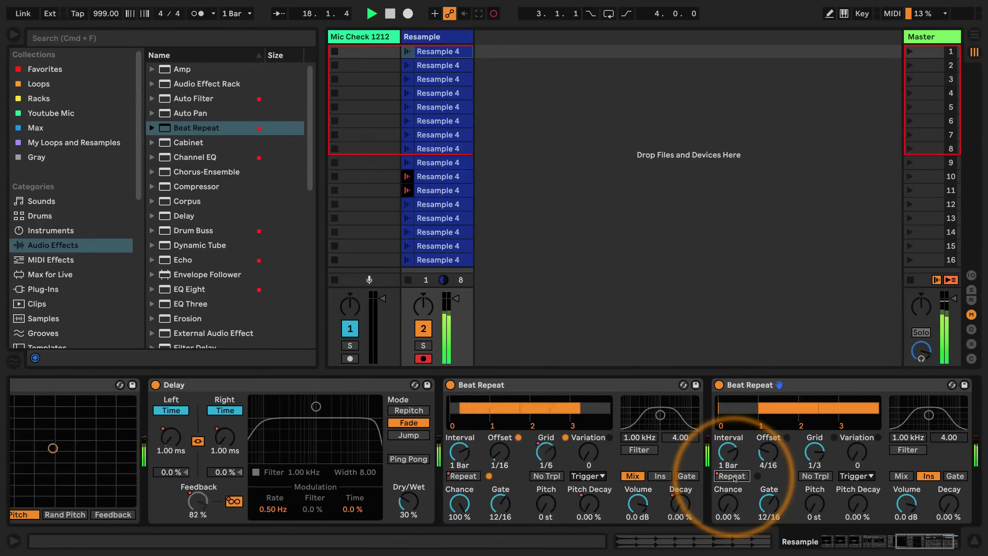
left_click(733, 477)
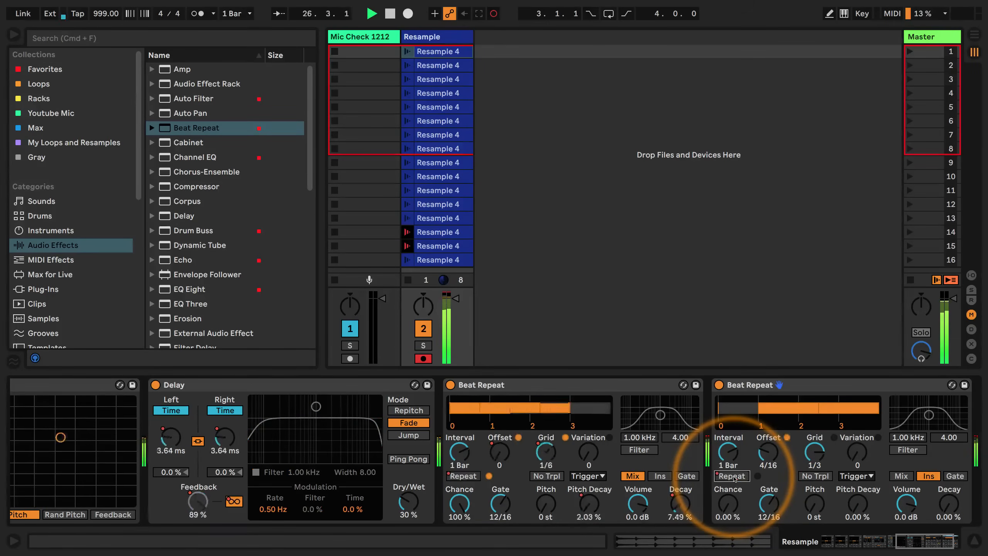
left_click(733, 476)
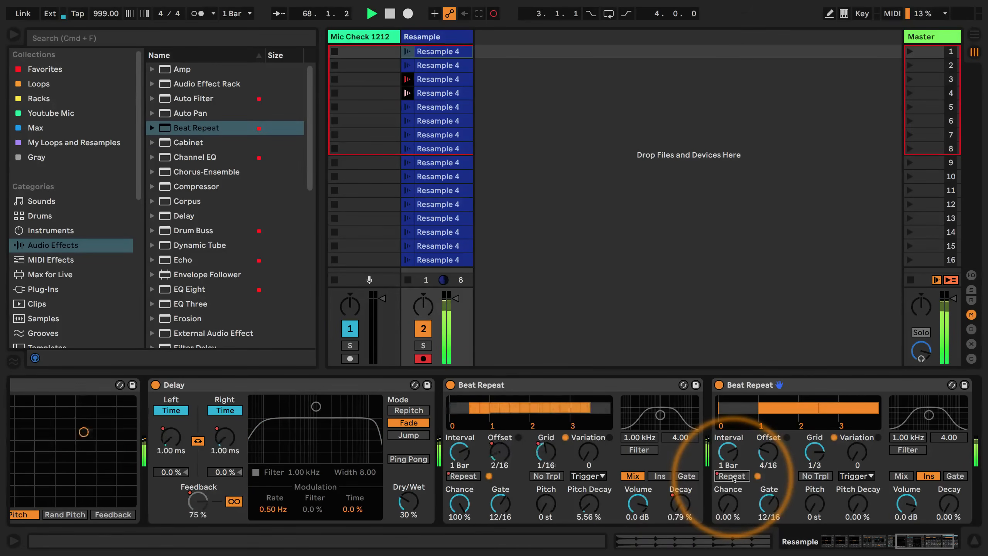
left_click_drag(814, 452, 815, 469)
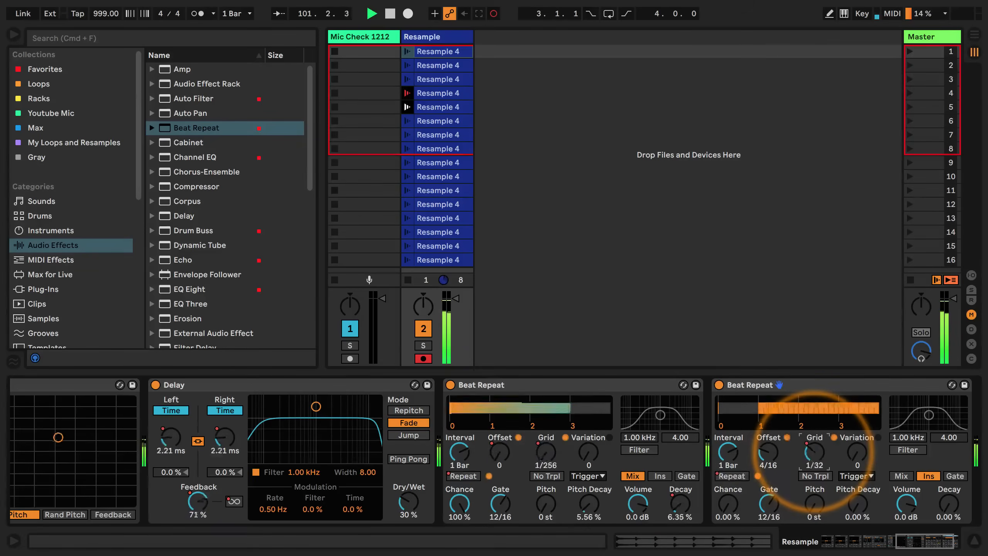
left_click_drag(815, 468, 813, 455)
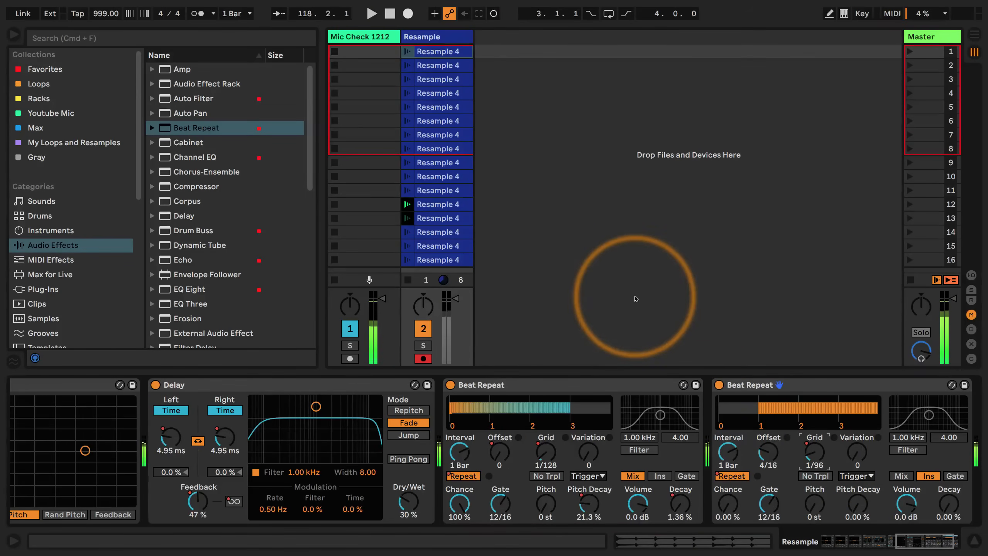
Set the tempo to 140 BPM, play the automated clips, and stop playback
left_click(849, 541)
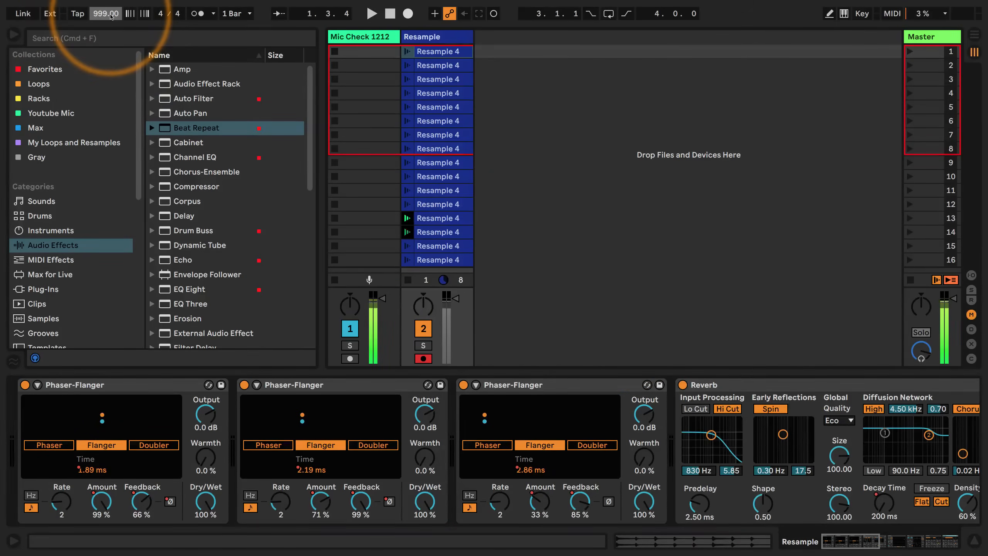
type("140")
key("Return")
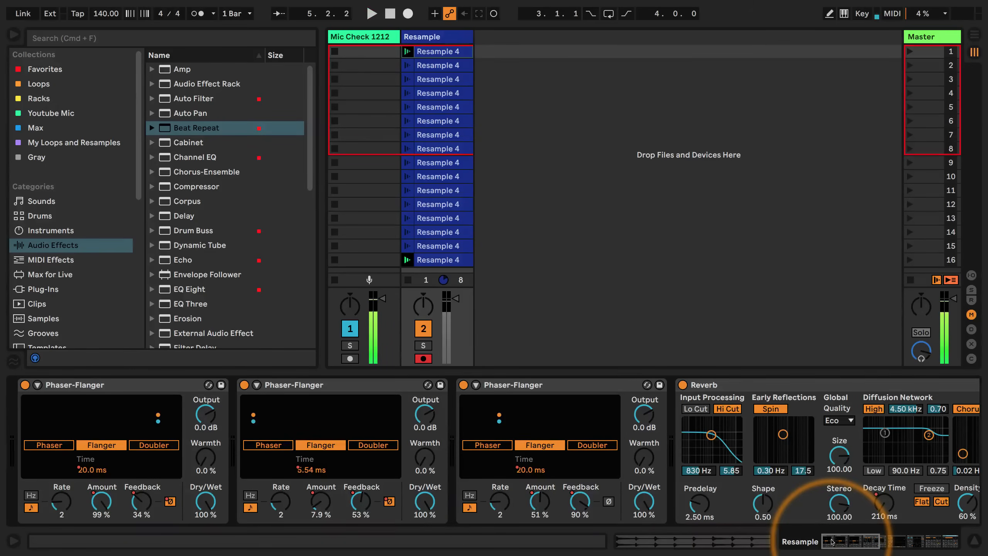
key("space")
key("space")
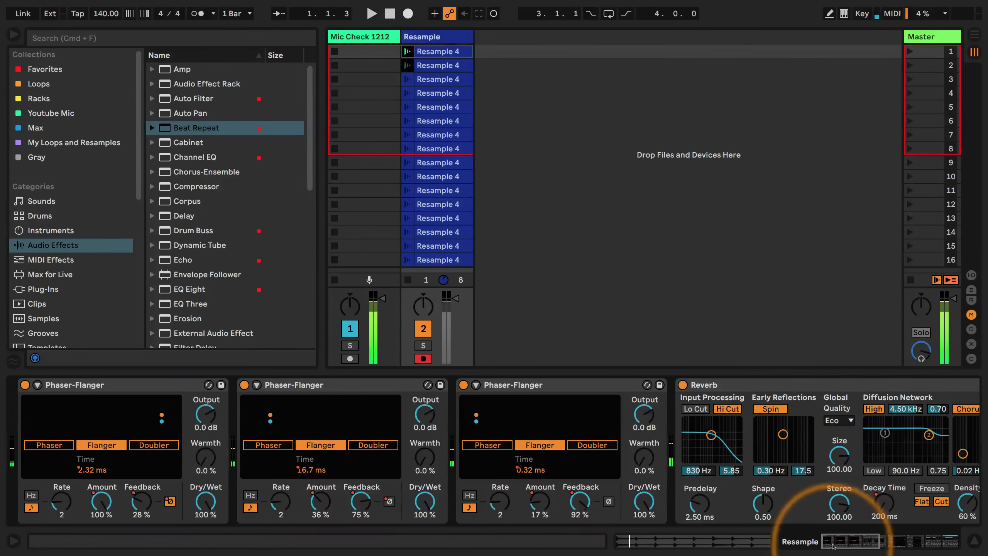
Group all effects on the Resample track, from the first Phaser-Flanger to the last Beat Repeat, into an Audio Effect Rack
left_click_drag(836, 541, 918, 541)
scroll(560, 412, "left", 15)
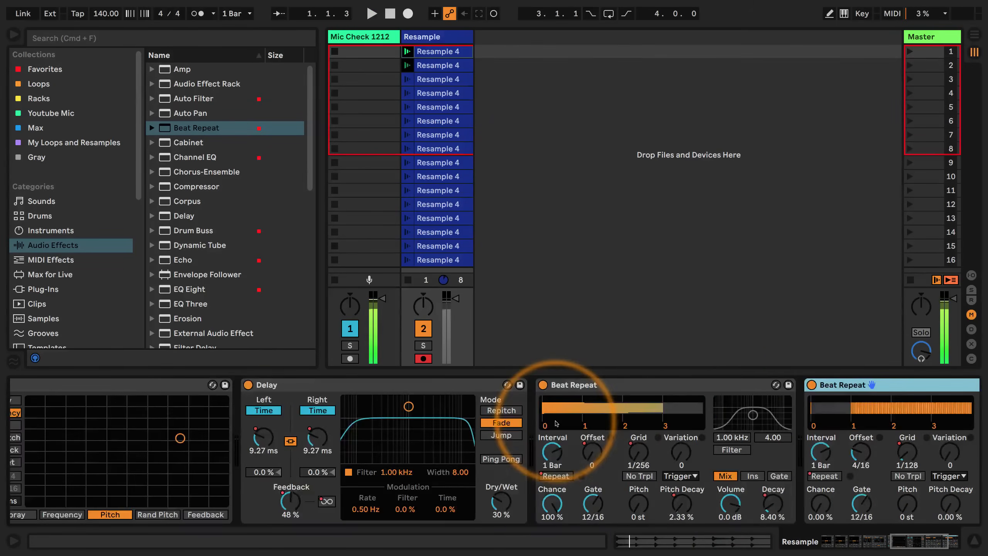
scroll(555, 423, "left", 5)
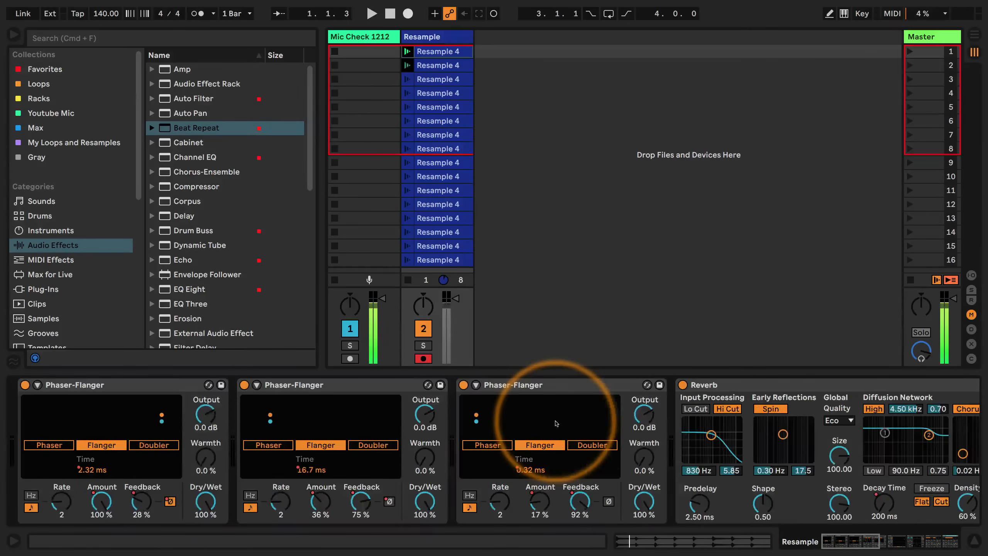
left_click(113, 384)
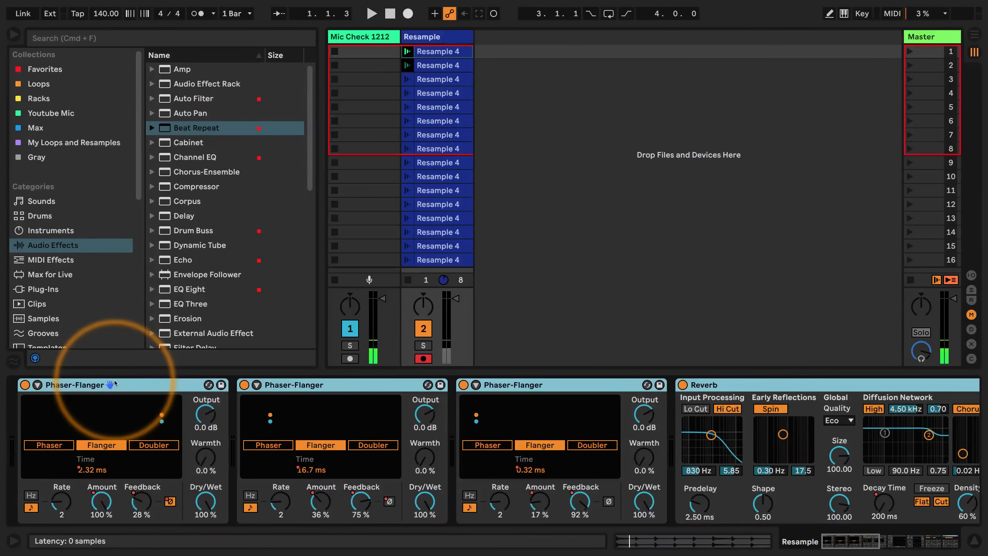
key("super+g")
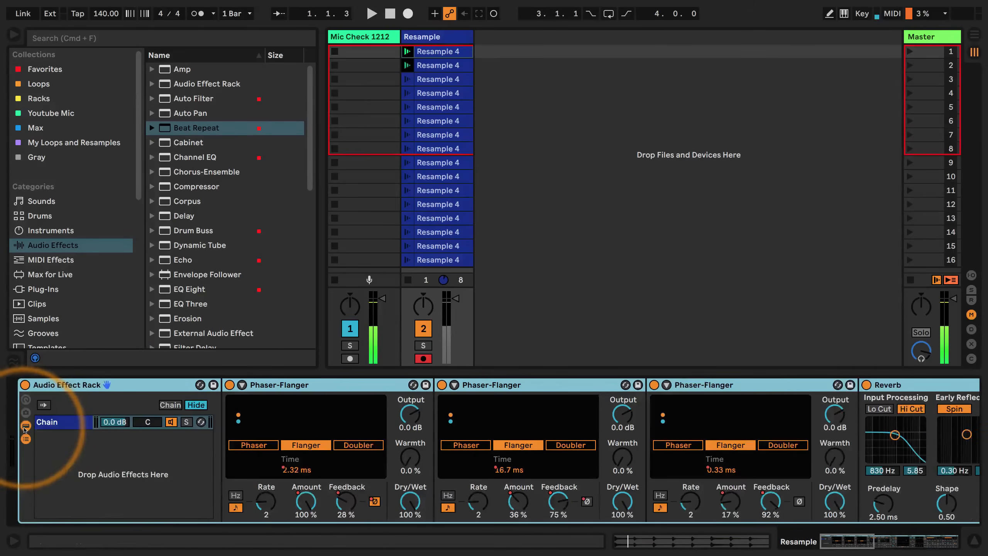
Create an empty second chain in the rack and audition it soloed during playback, then unsolo it
right_click(67, 469)
left_click(90, 464)
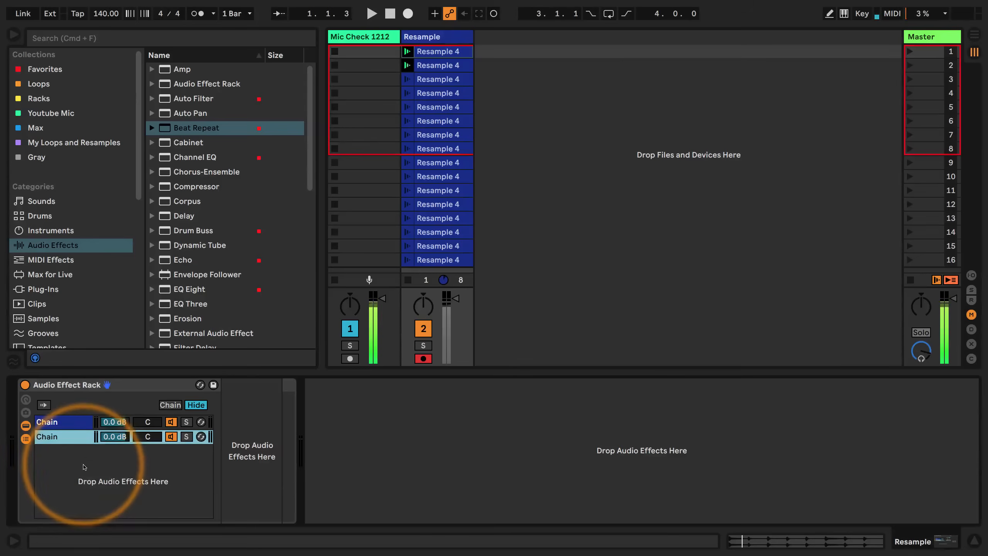
key("s")
key("space")
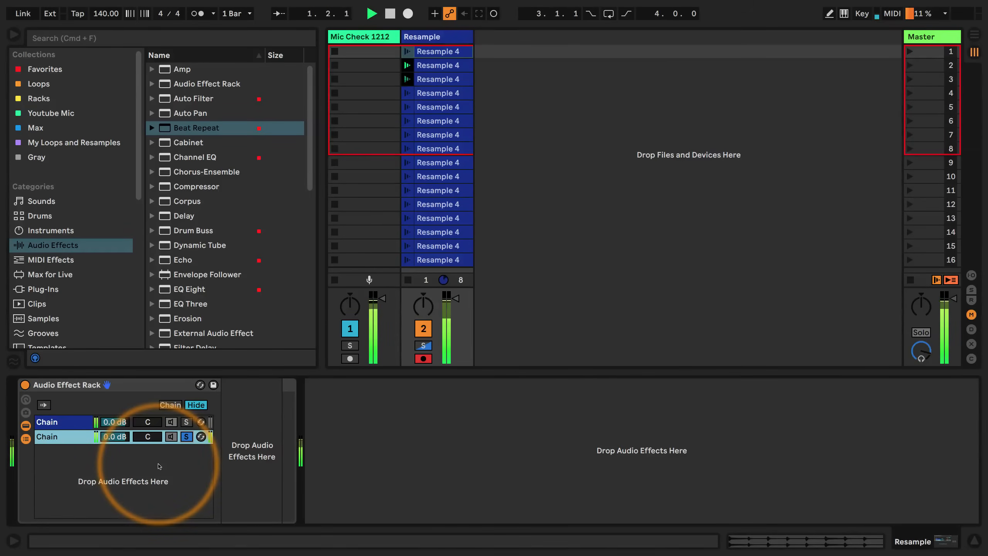
key("s")
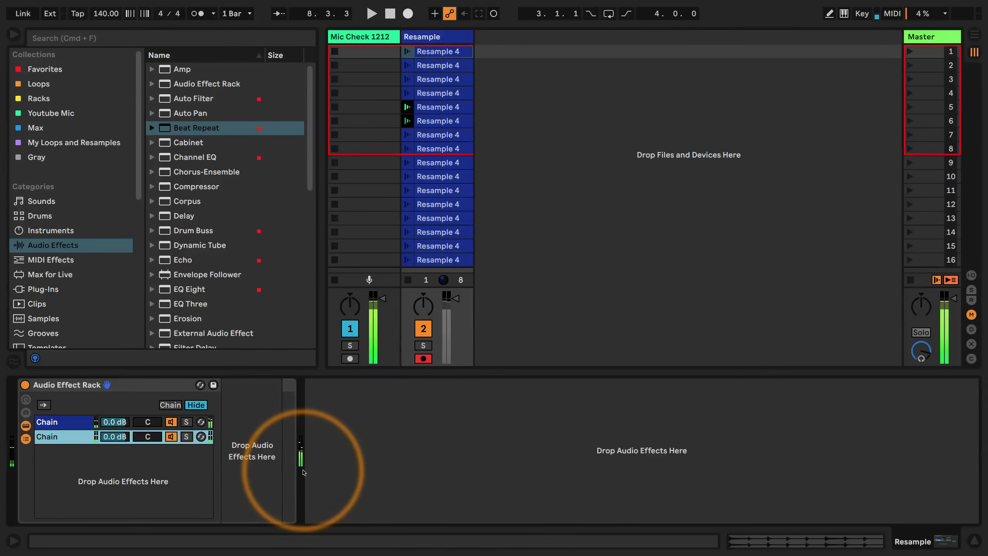
left_click(439, 53)
key("Down")
key("Down")
key("Down")
key("Down")
key("Down")
key("Down")
key("Down")
key("Down")
key("Down")
key("Down")
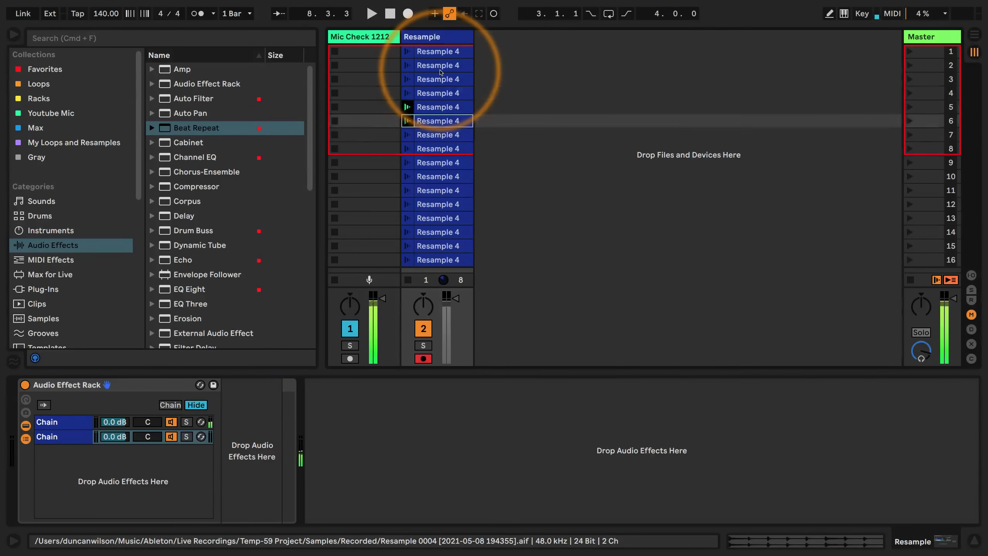
key("Down")
key("Down")
key("Down")
key("Down")
key("Down")
key("Up")
key("Up")
key("Up")
key("Up")
key("Up")
key("Up")
key("Up")
key("Up")
key("Up")
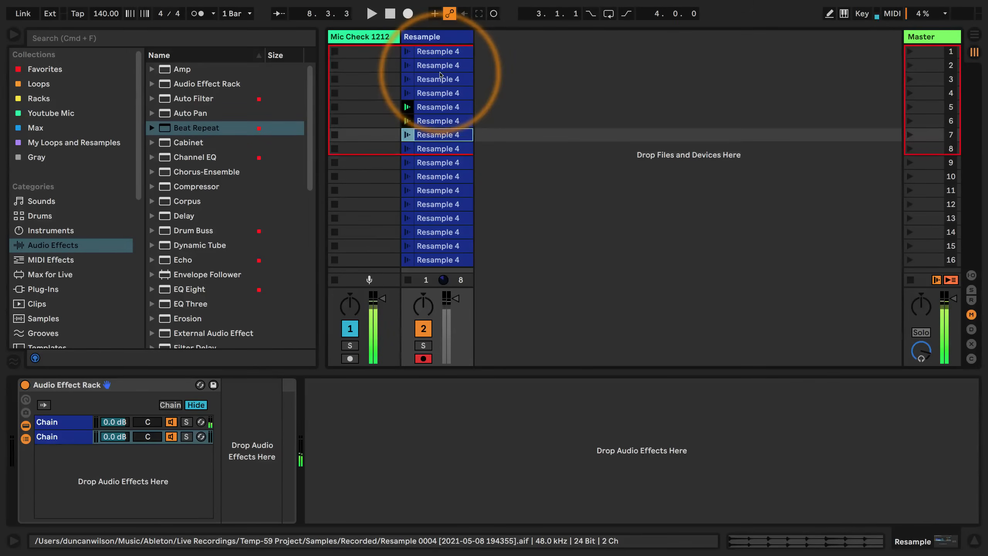
Set the first follow action of all 16 Resample clips to Other, unlinked from clip length with a time of 0.2.0
left_click(443, 257)
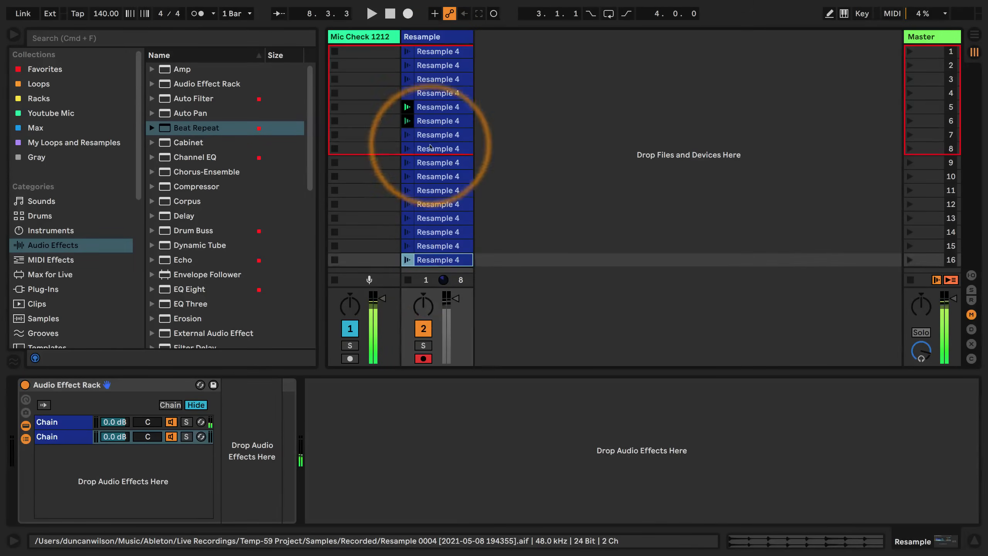
left_click(438, 53, "shift")
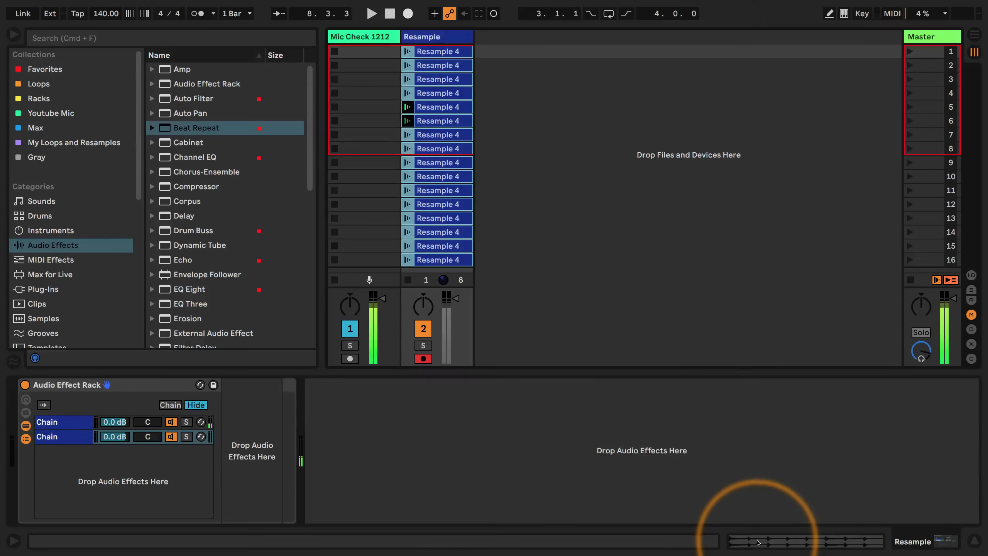
left_click(758, 541)
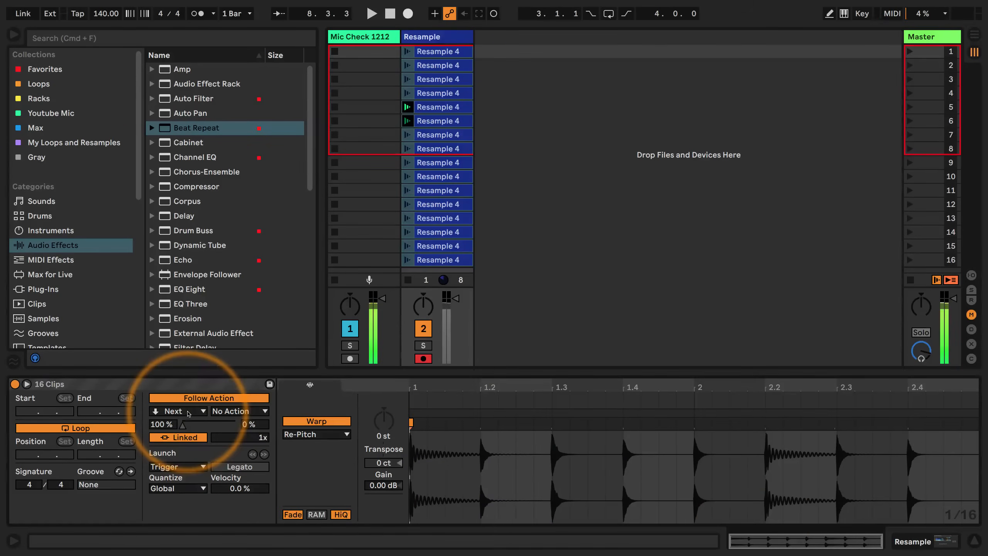
left_click(187, 412)
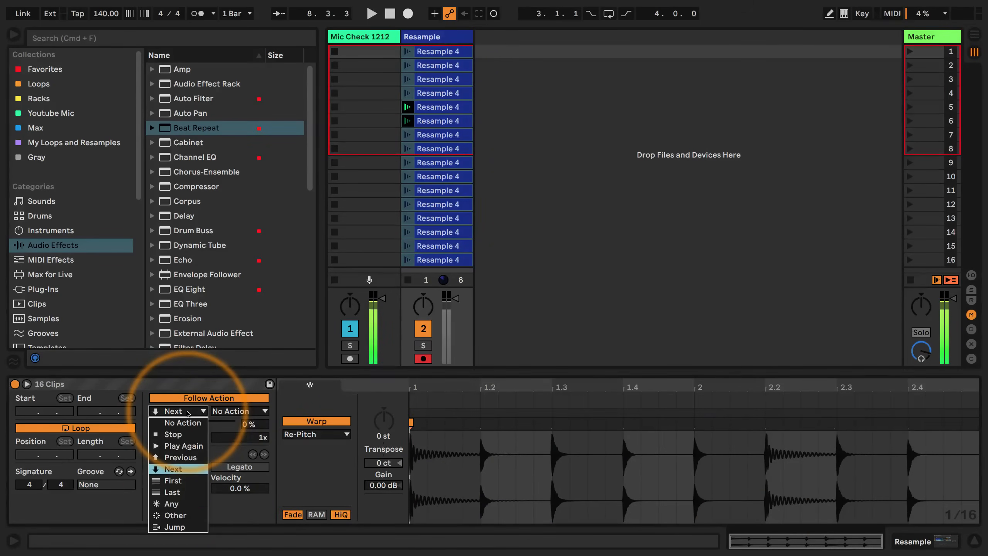
left_click(171, 515)
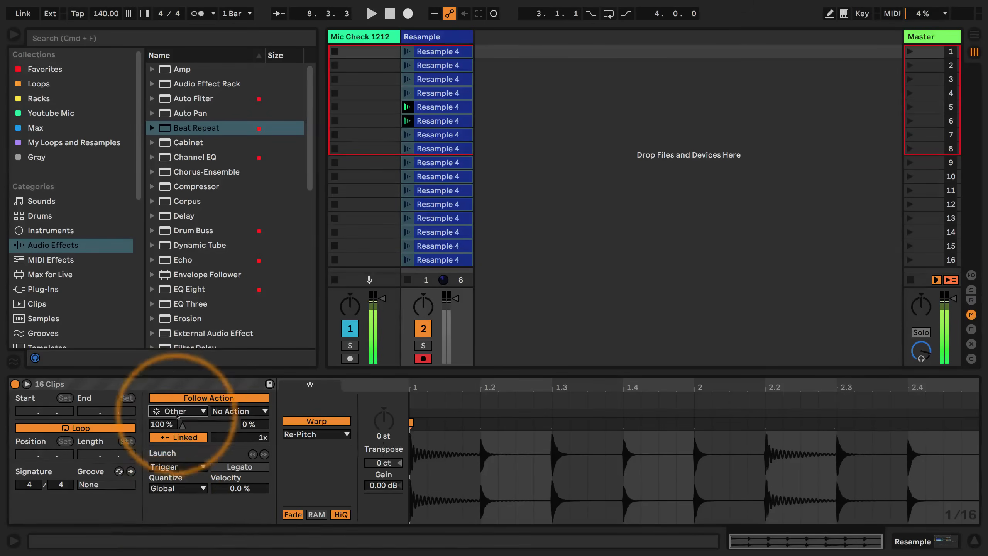
left_click(179, 437)
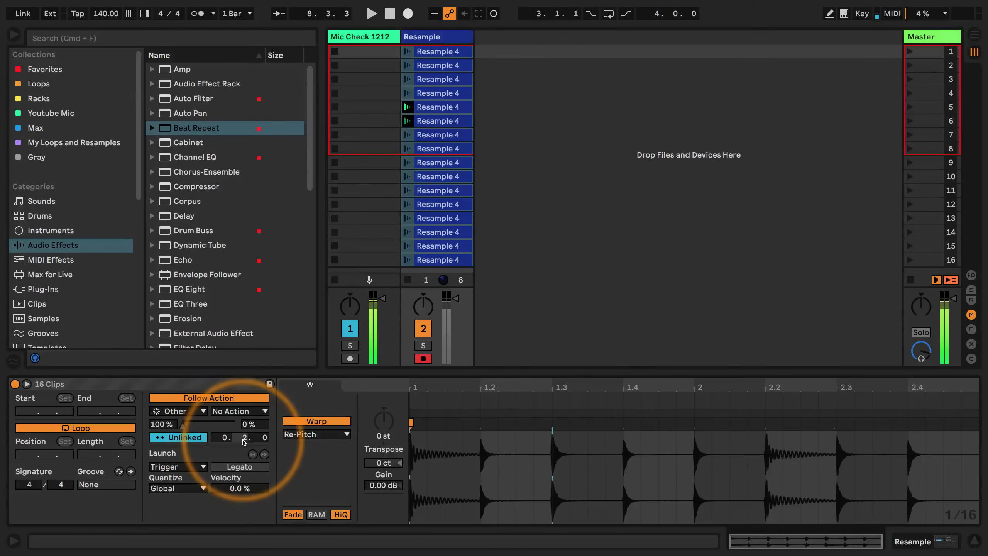
Set the clips' second follow action to Play Again, with chances of 75% for the first and 25% for the second
left_click(238, 411)
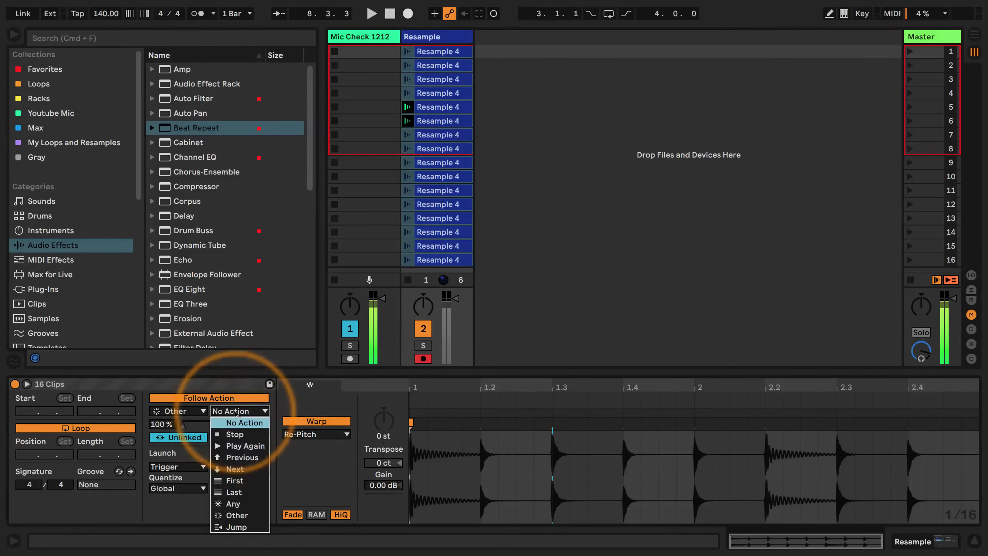
left_click(236, 446)
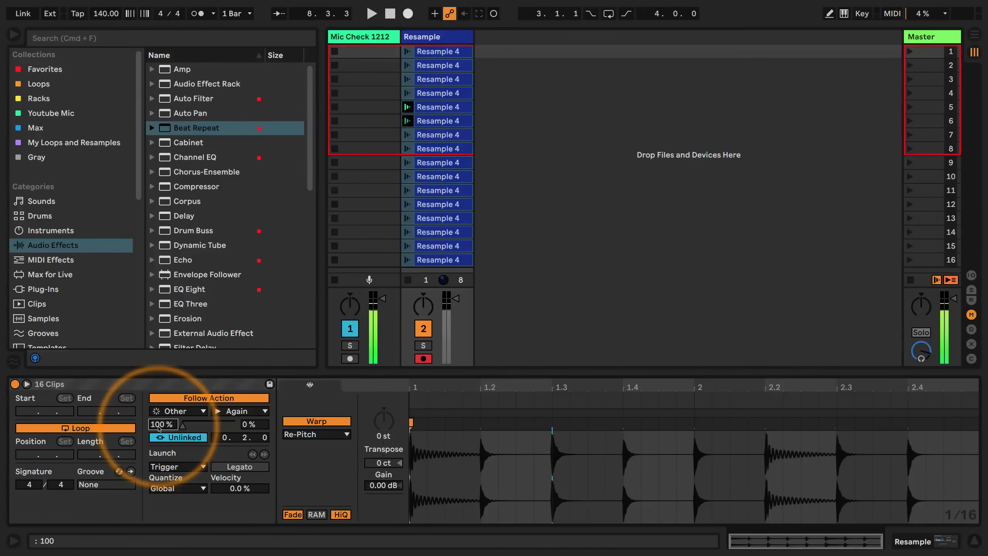
left_click_drag(158, 427, 161, 451)
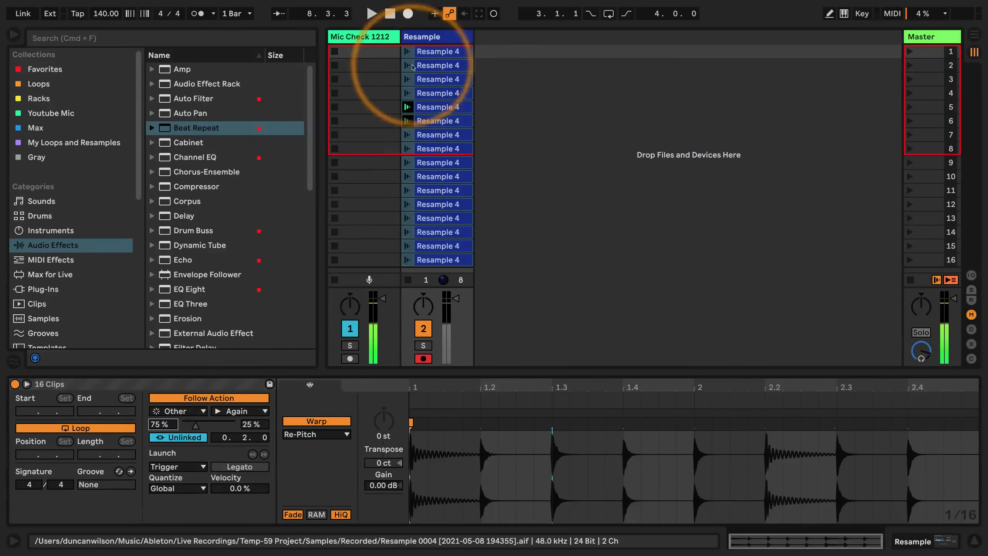
Audition the Resample track from its first clip, then enable Legato launch for all 16 Resample clips
left_click(407, 53)
left_click(408, 37)
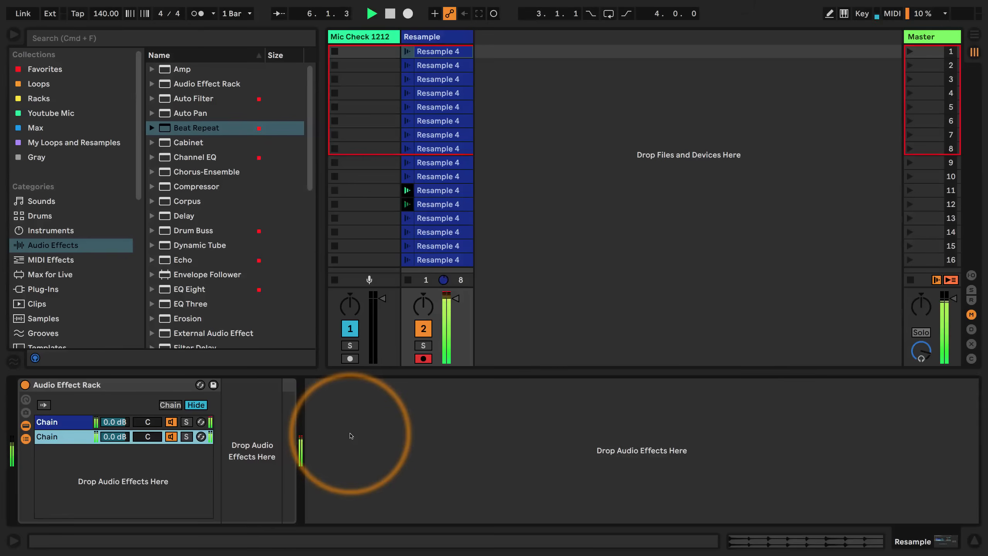
left_click(414, 259)
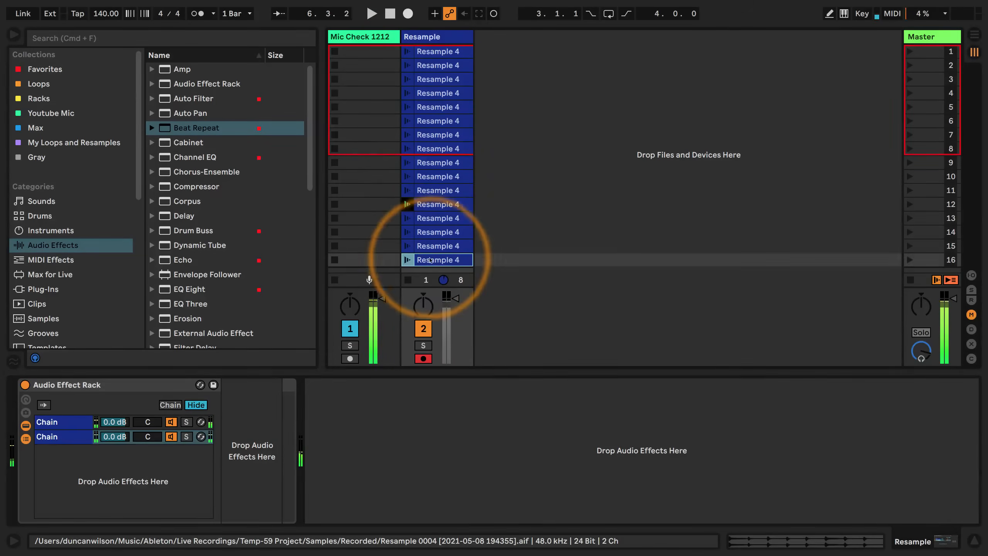
left_click(432, 51, "shift")
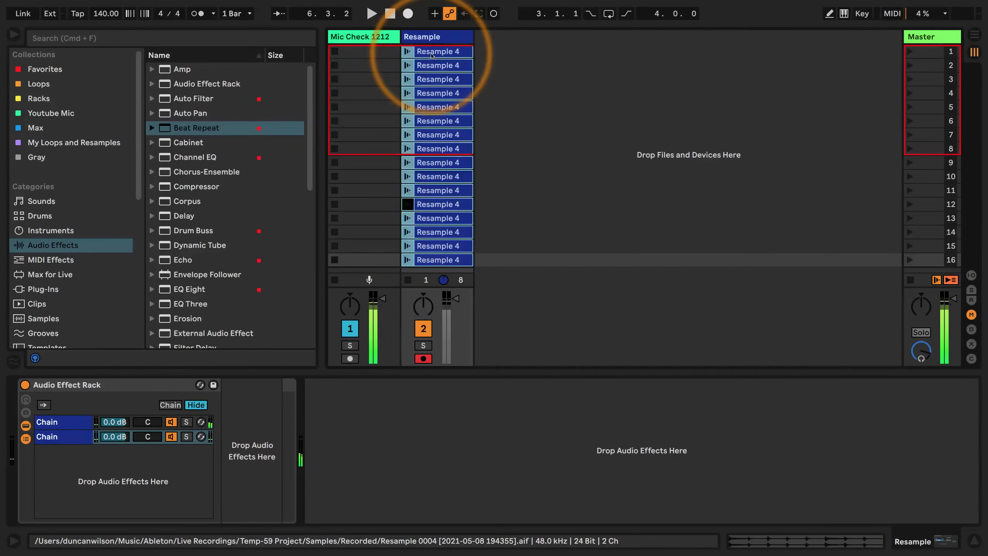
left_click(743, 542)
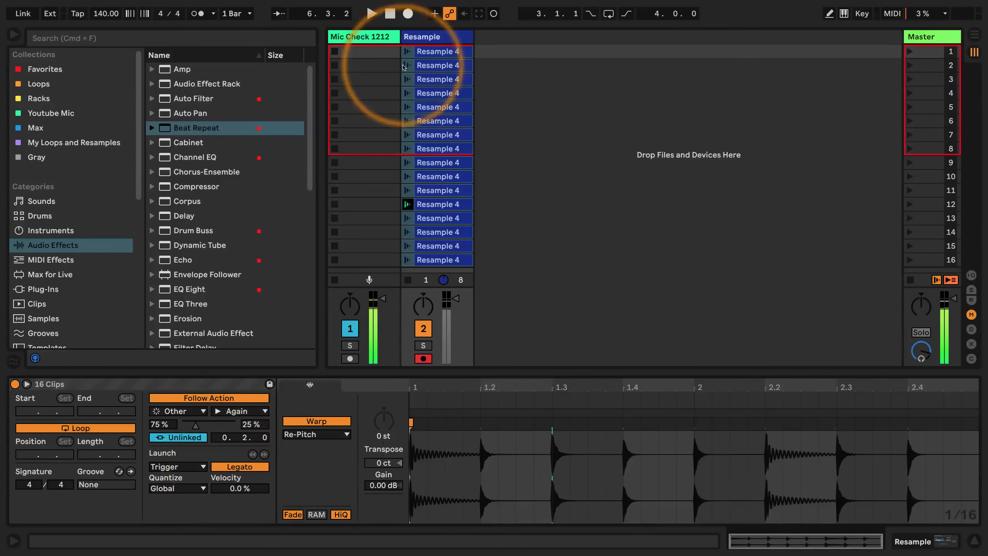
Play the Resample clips from the first one and show the devices of the rack's first chain
left_click(407, 52)
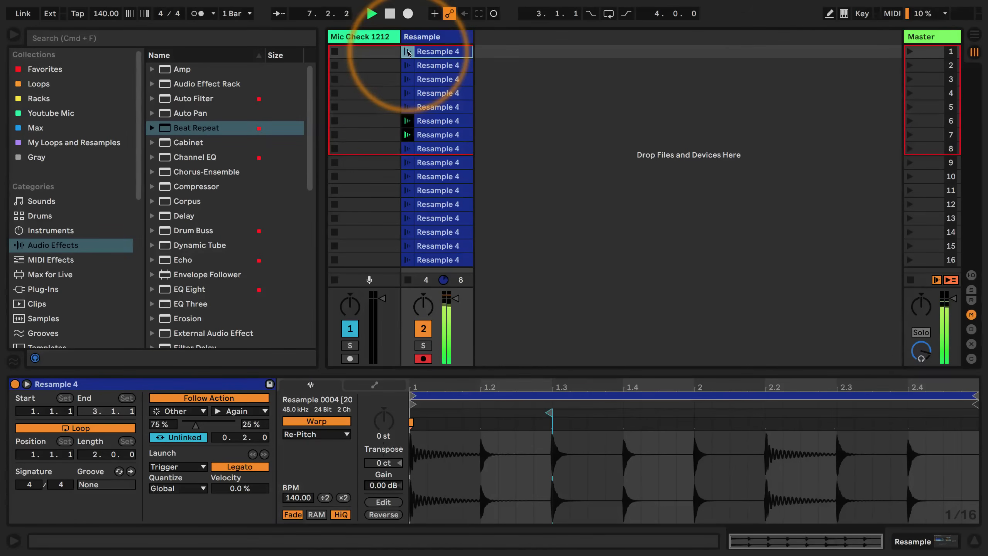
left_click(433, 38)
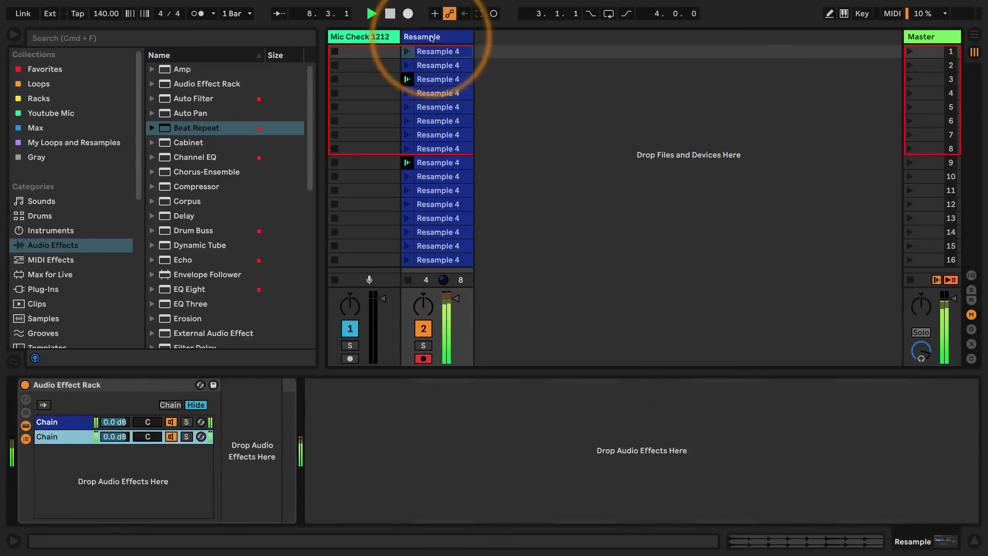
left_click(68, 422)
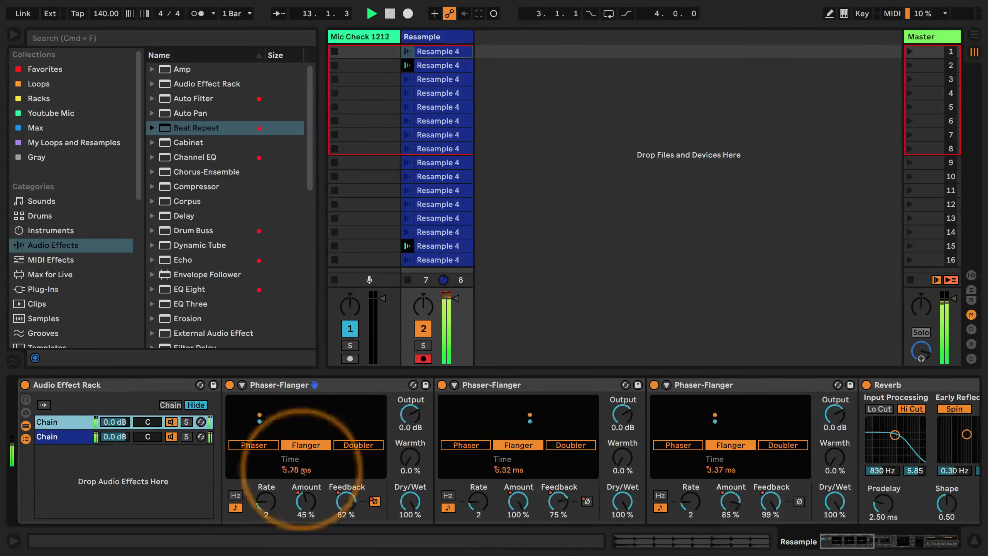
Add Redux after the last Beat Repeat in the rack's first chain
left_click_drag(836, 548, 933, 551)
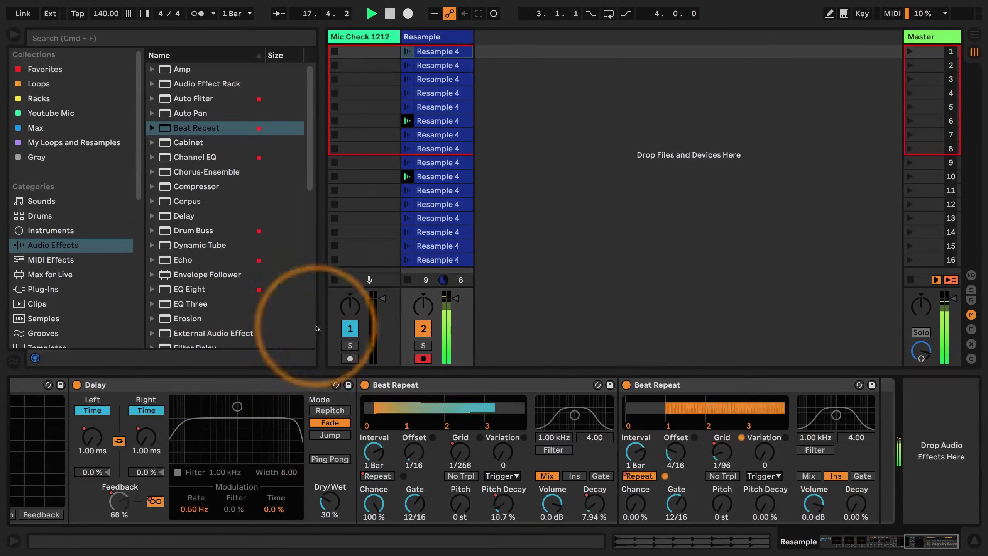
scroll(206, 247, "down", 5)
scroll(205, 247, "down", 4)
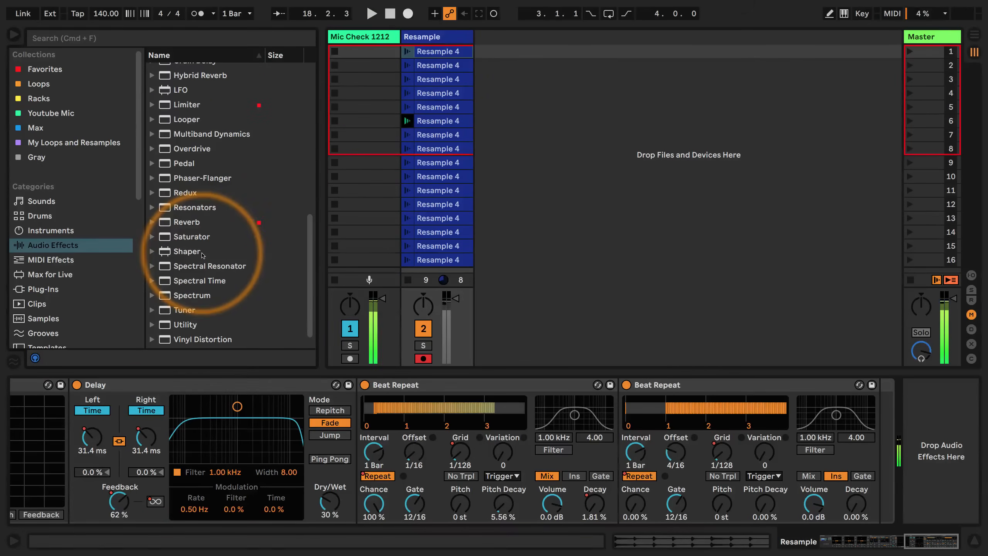
left_click(185, 192)
left_click_drag(889, 494, 894, 428)
Set the tempo to 999 BPM and record automation of Redux's Rate while the clips play
left_click(105, 14)
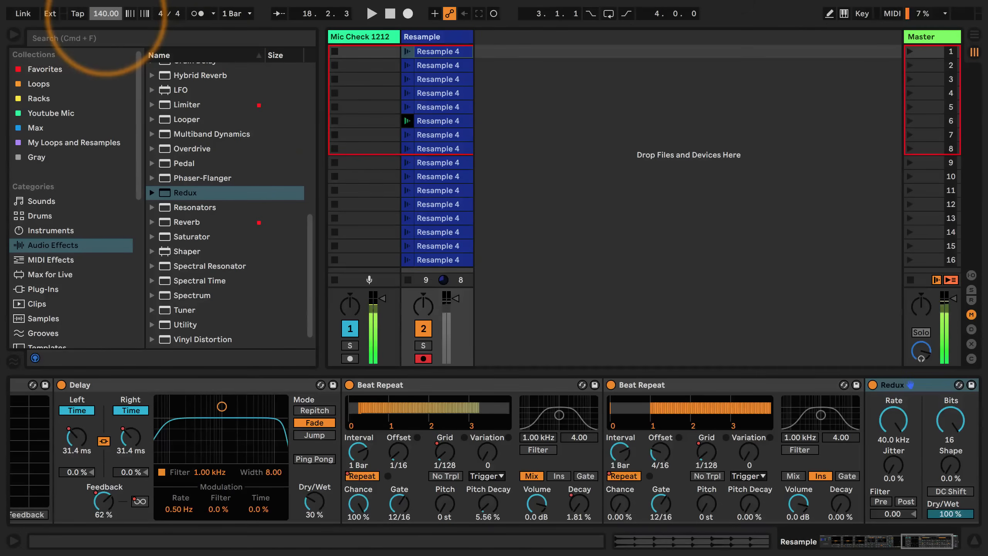
type("9999")
key("Return")
left_click(494, 79)
left_click(494, 14)
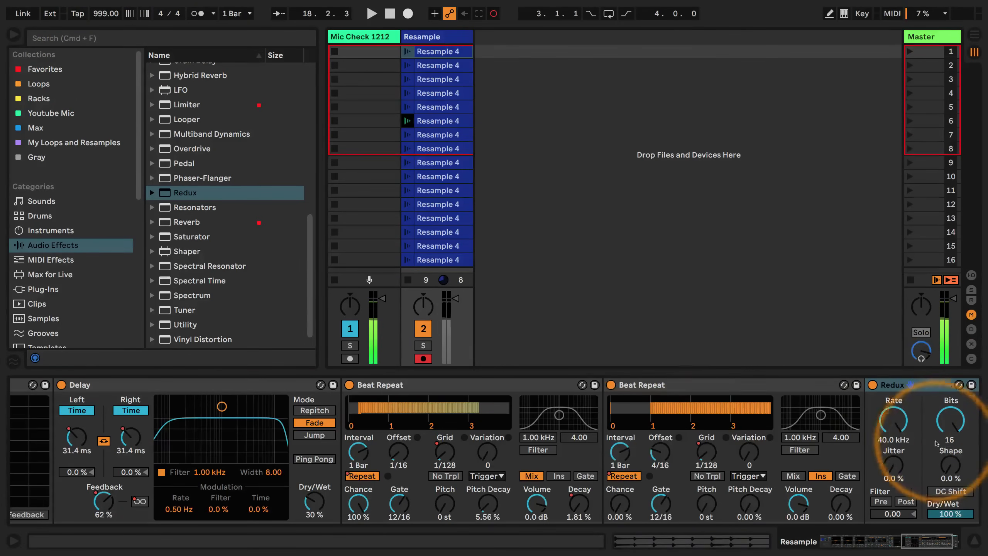
left_click_drag(923, 545, 952, 542)
key("space")
left_click_drag(792, 421, 792, 455)
Insert an Auto Filter between the last Beat Repeat and Redux in the first chain
mouse_move(930, 541)
left_mouse_down()
mouse_move(901, 548)
mouse_move(925, 549)
left_mouse_up()
scroll(236, 167, "up", 15)
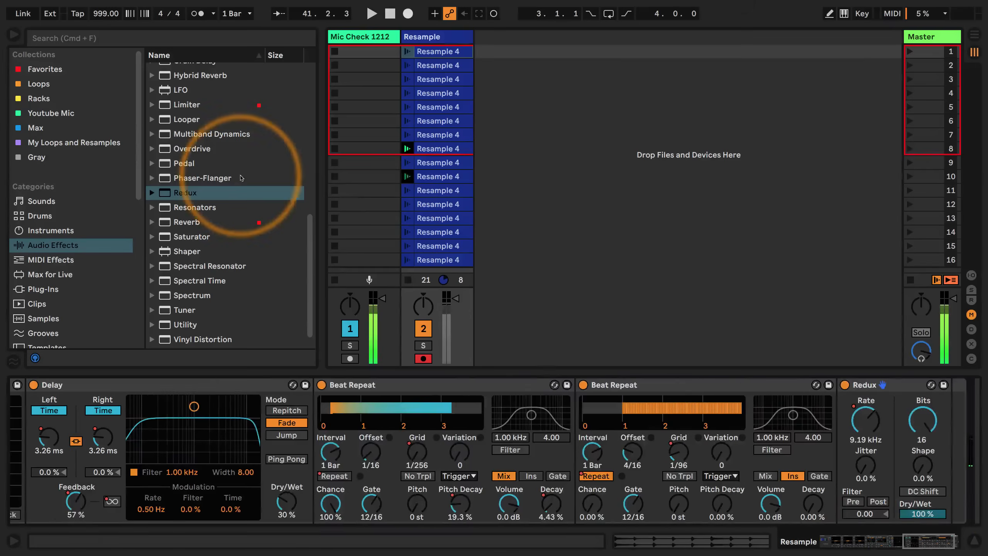
scroll(235, 168, "up", 2)
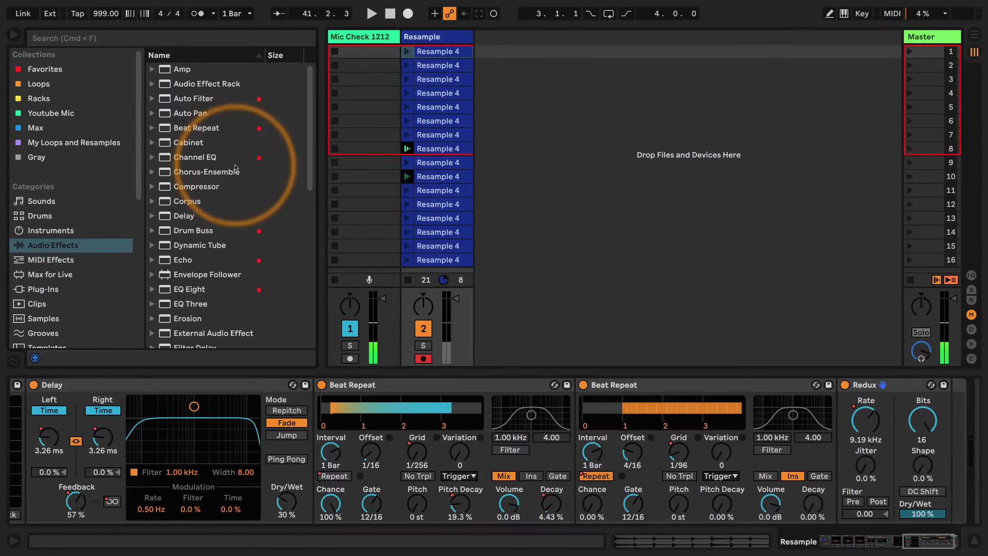
left_click_drag(175, 98, 805, 417)
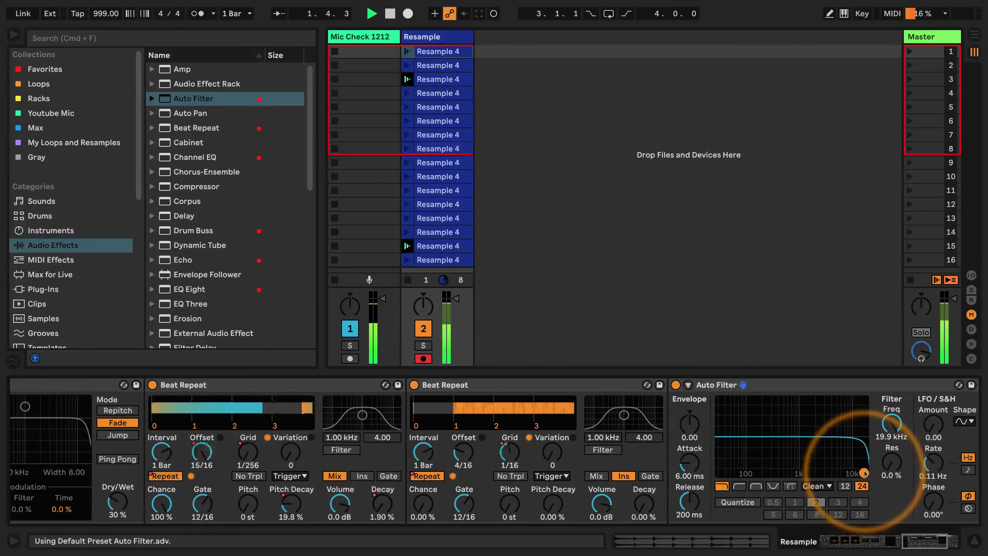
Record automation of the Auto Filter's frequency and resonance across the playing clips, then stop playback
left_click(499, 13)
left_click_drag(863, 472, 825, 460)
left_click(391, 13)
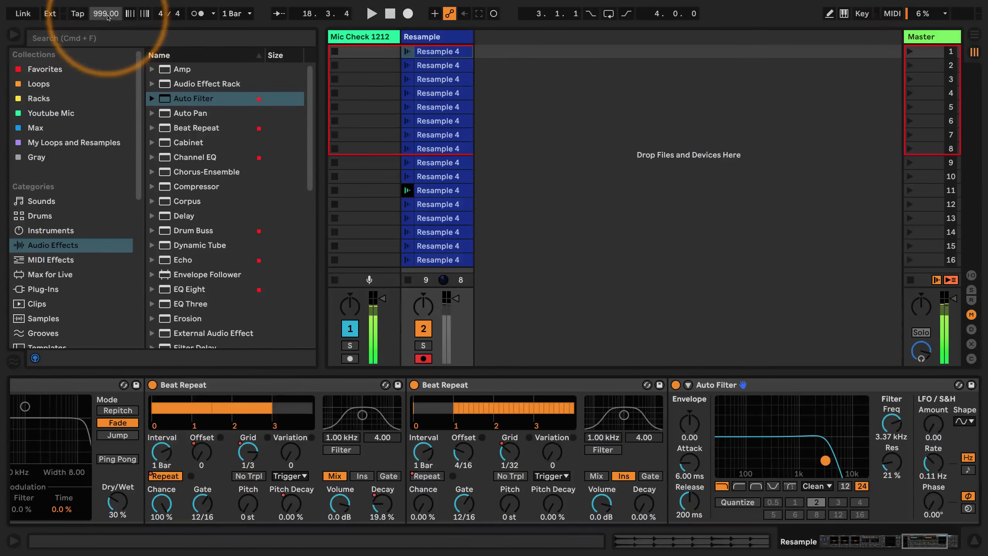
Set the tempo to 140 BPM and start playback of the automated clips
type("140")
key("Return")
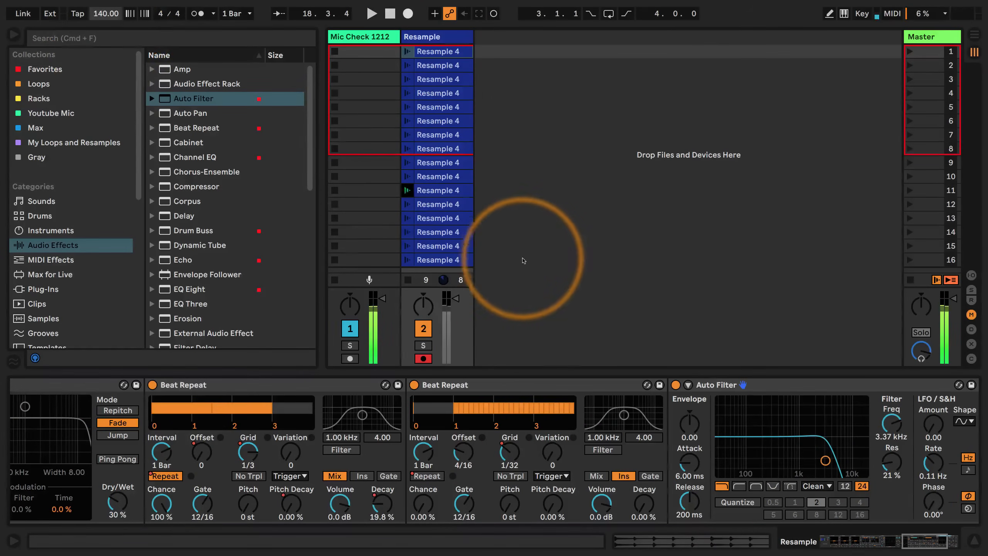
key("space")
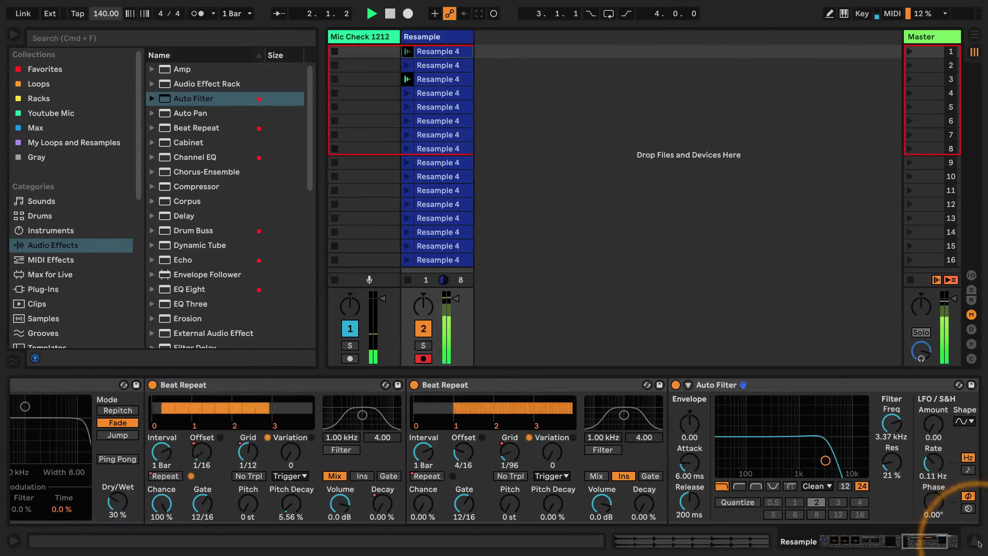
Add Drum Buss after the Audio Effect Rack, with Transients at 1.00 and its compressor on
left_click_drag(930, 542, 976, 548)
scroll(187, 203, "down", 4)
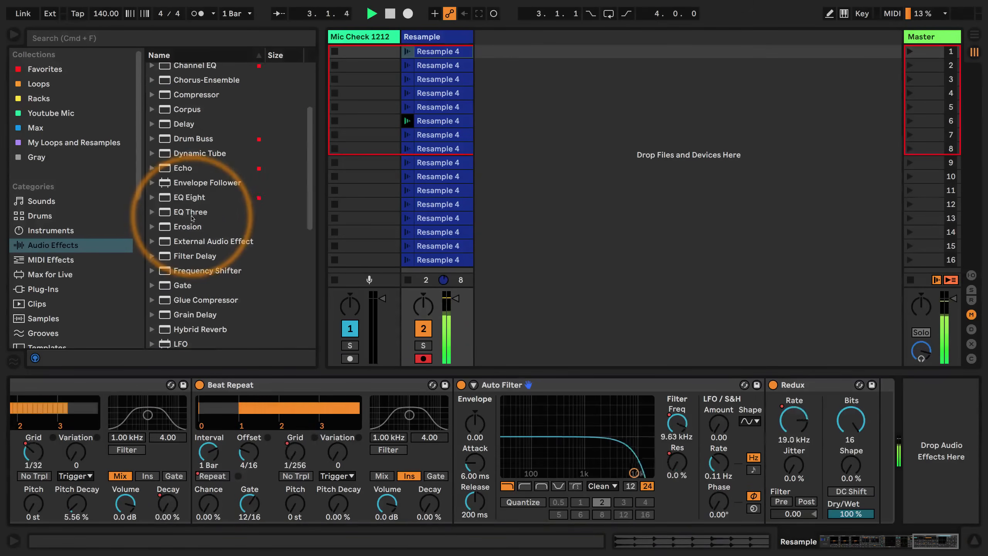
left_click_drag(167, 144, 934, 448)
left_click_drag(823, 511, 824, 488)
left_click(786, 512)
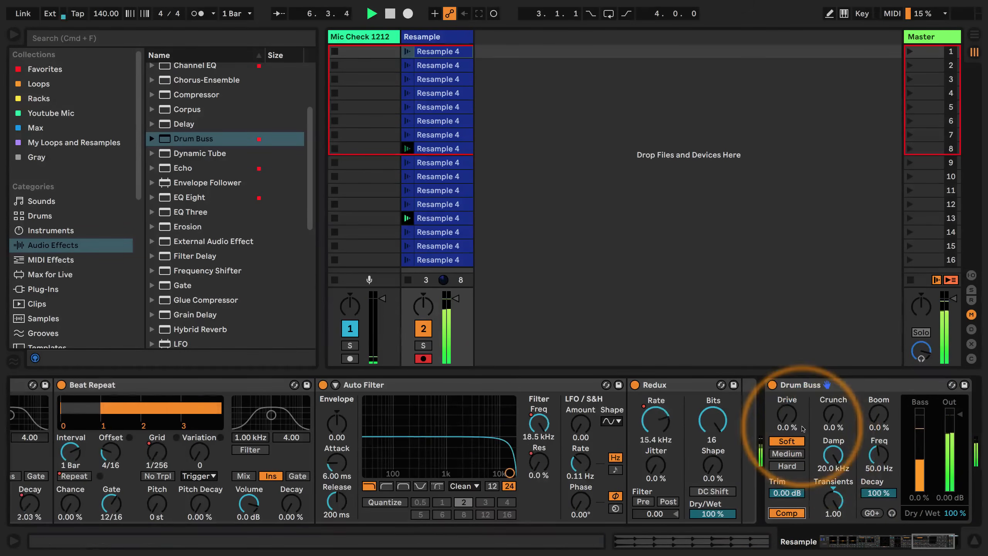
Review the automated devices from the first Phaser-Flanger to Drum Buss during playback, then stop it
left_click(933, 545)
left_click_drag(933, 543, 950, 543)
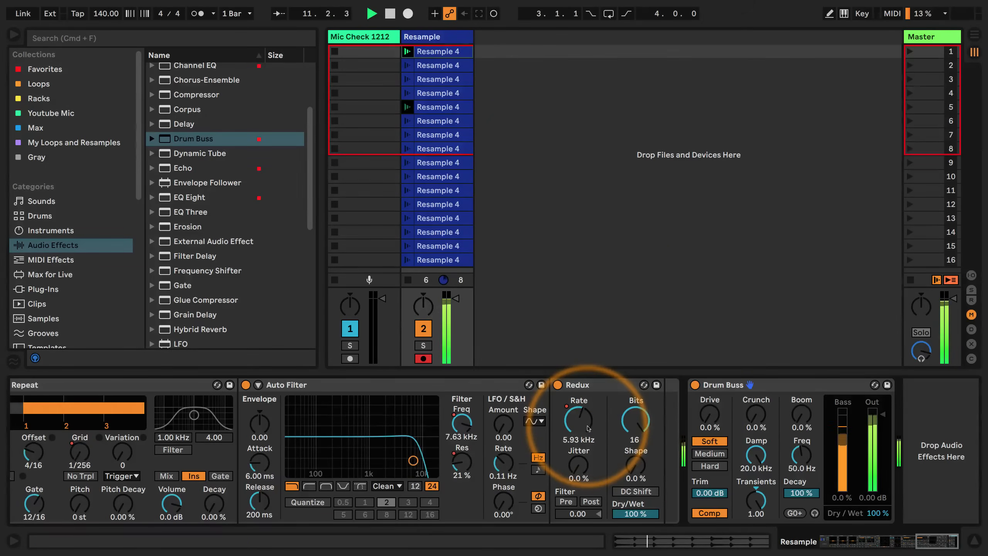
scroll(576, 427, "left", 6)
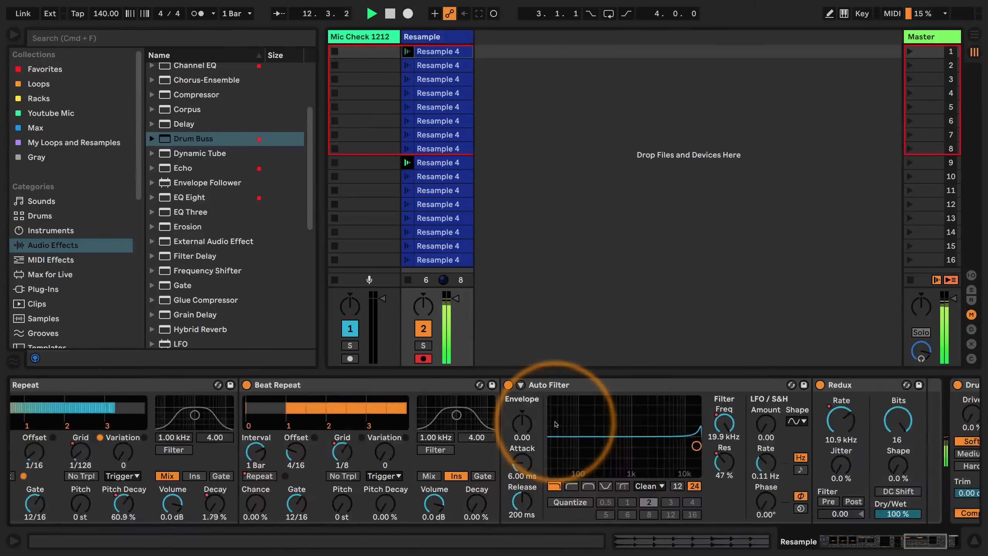
scroll(556, 424, "left", 12)
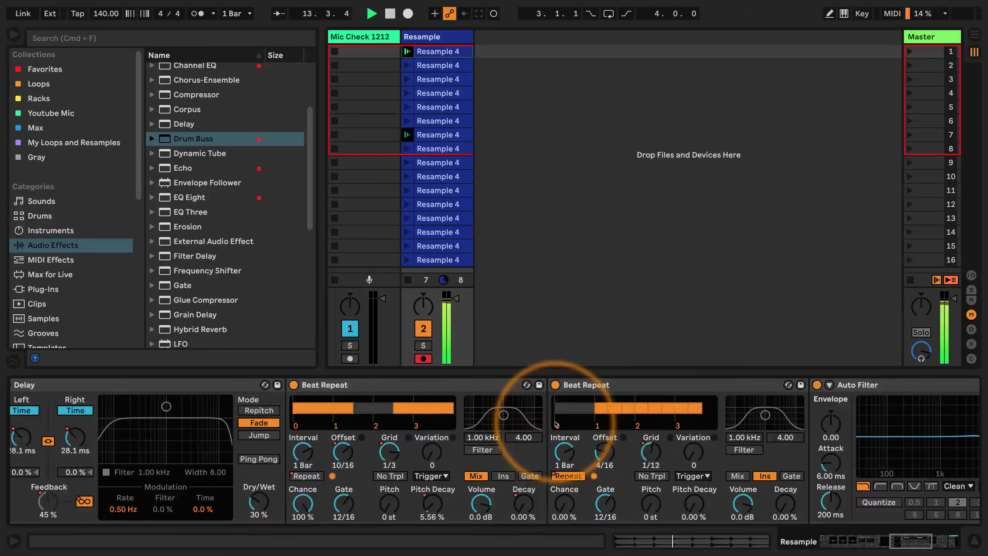
scroll(556, 424, "left", 15)
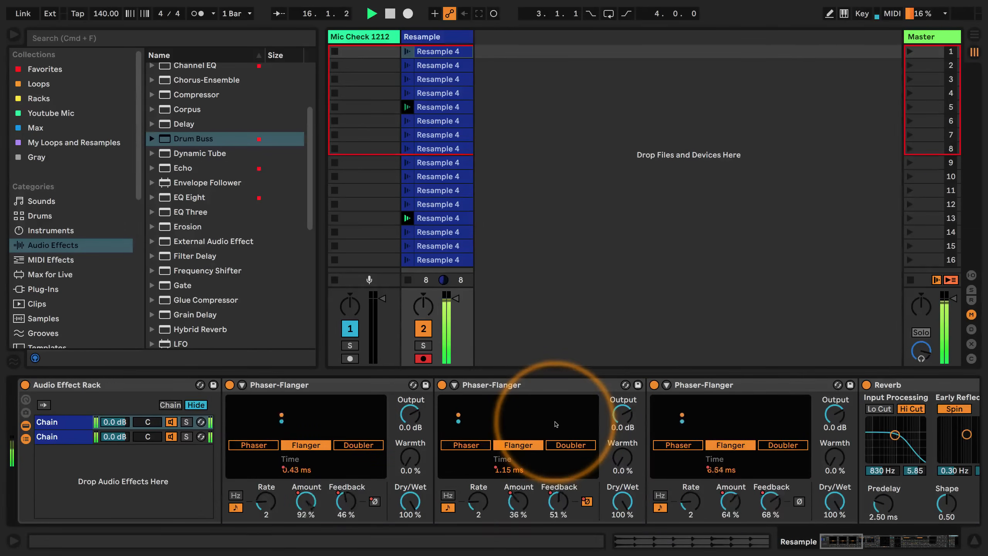
scroll(556, 424, "right", 3)
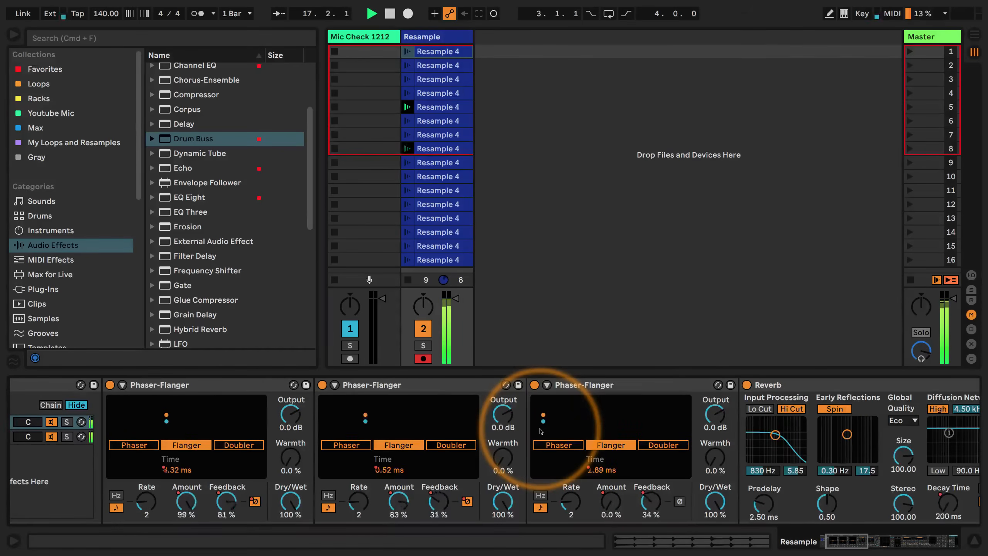
scroll(541, 431, "right", 20)
scroll(539, 432, "right", 17)
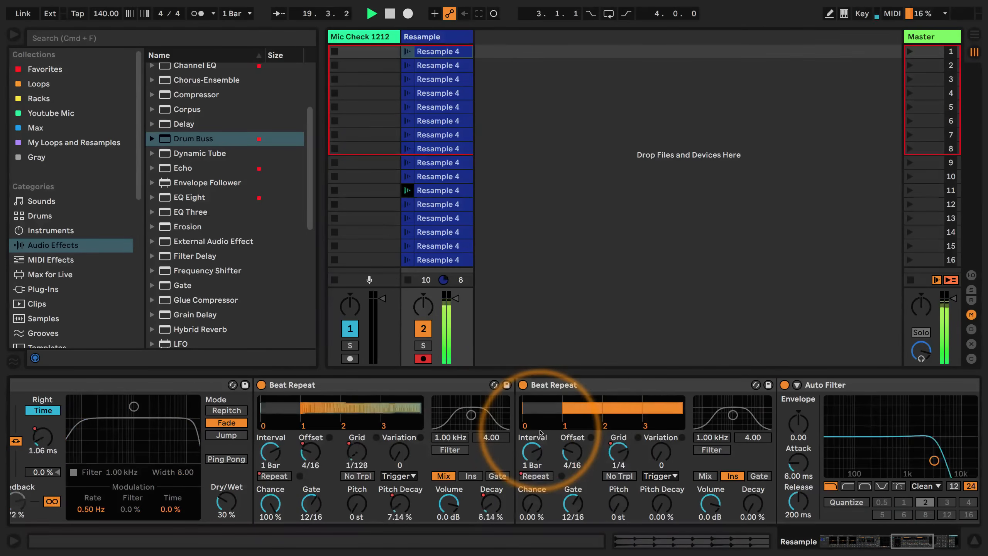
scroll(547, 417, "right", 14)
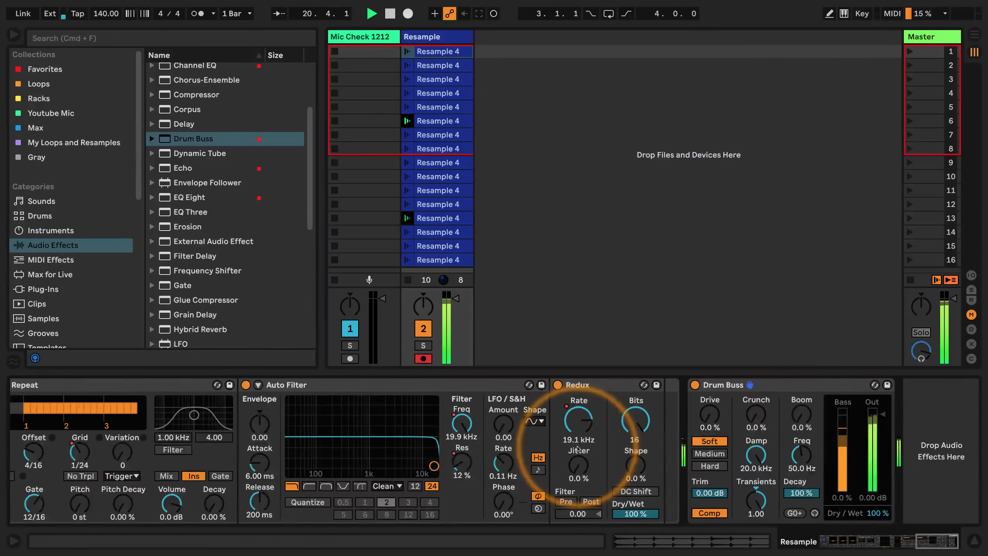
scroll(411, 426, "left", 4)
scroll(411, 426, "left", 2)
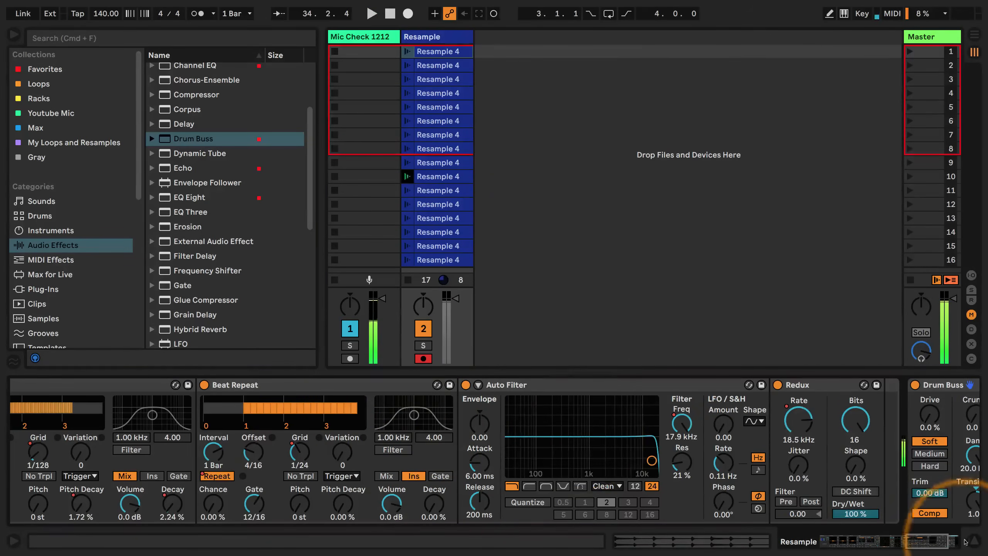
key("space")
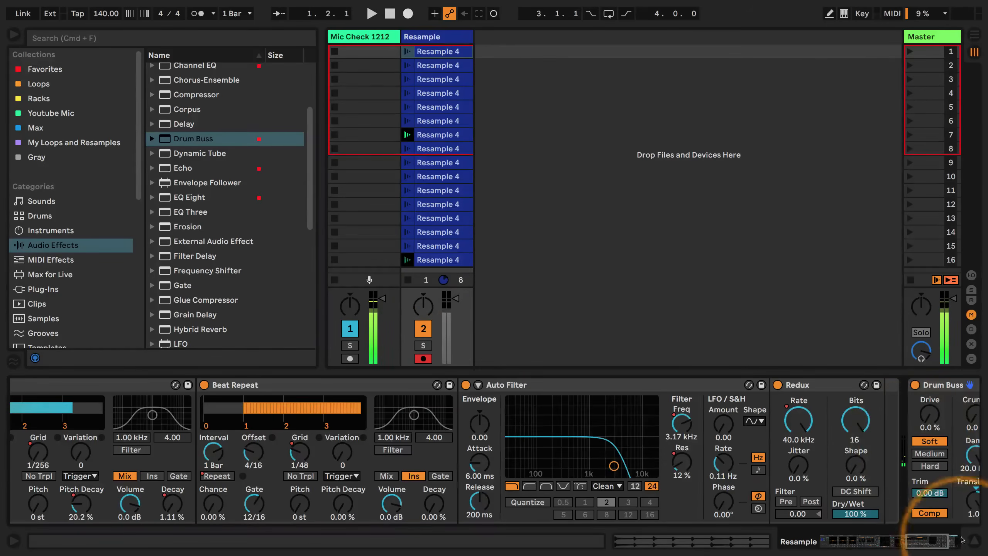
Duplicate all 16 Resample clips into scenes 17 to 32
left_click(974, 542)
left_click(438, 260)
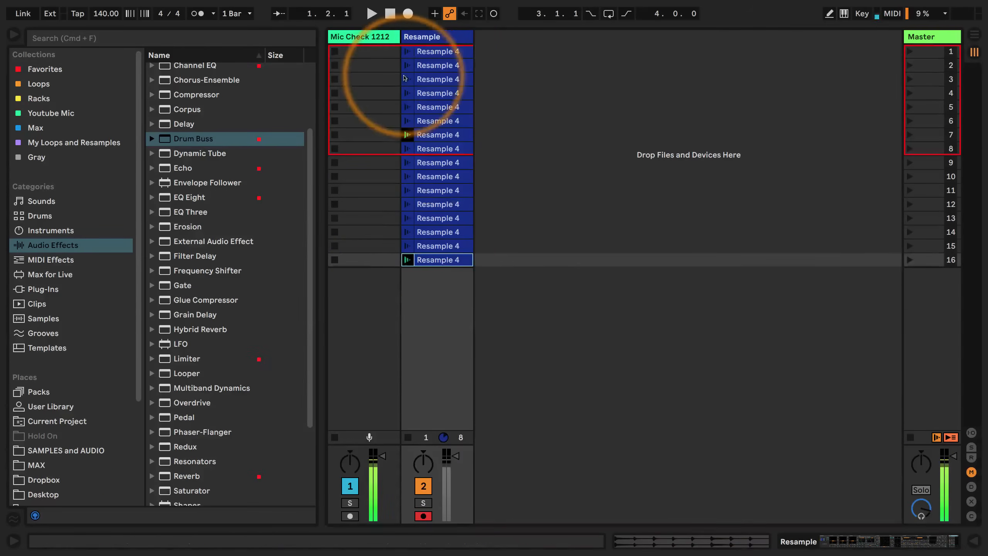
left_click(443, 51, "shift")
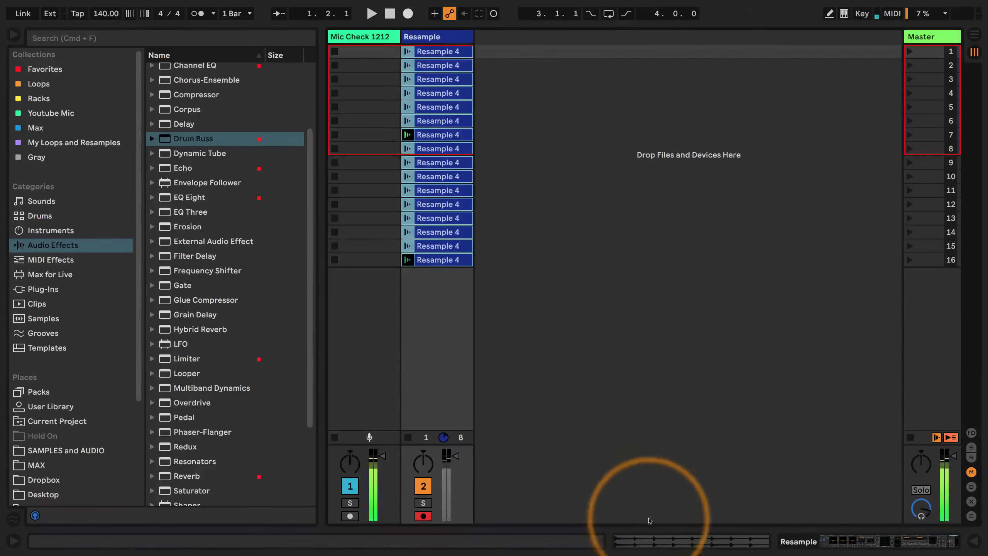
left_click(652, 540)
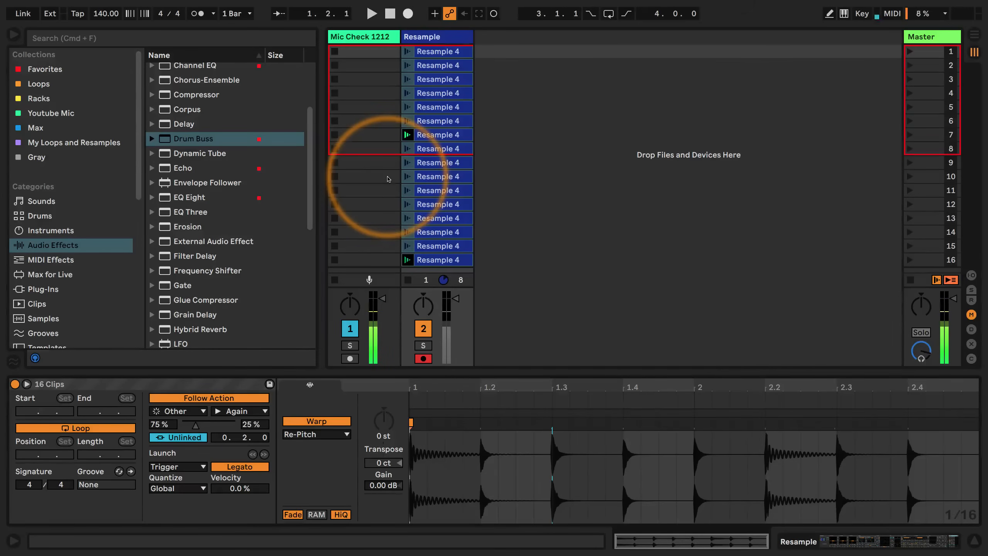
left_click(438, 166)
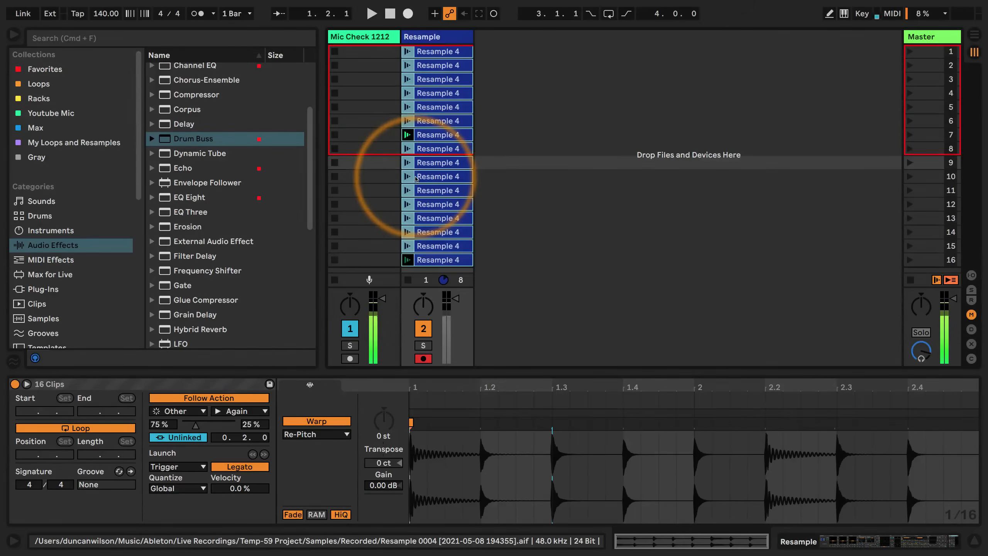
key("super+d")
Colour the 16 duplicated clips pink and set their follow action time to 0.1.0
right_click(440, 125)
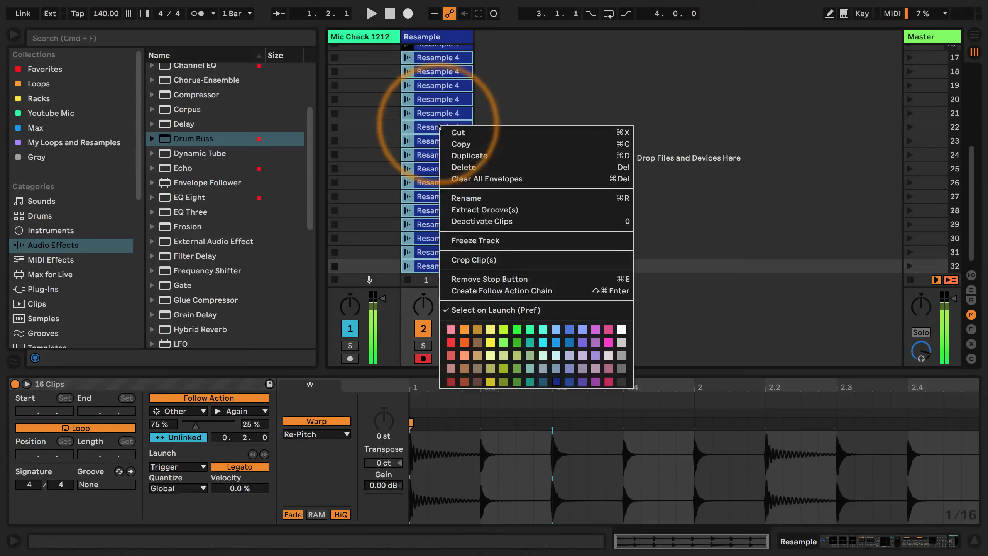
left_click(598, 343)
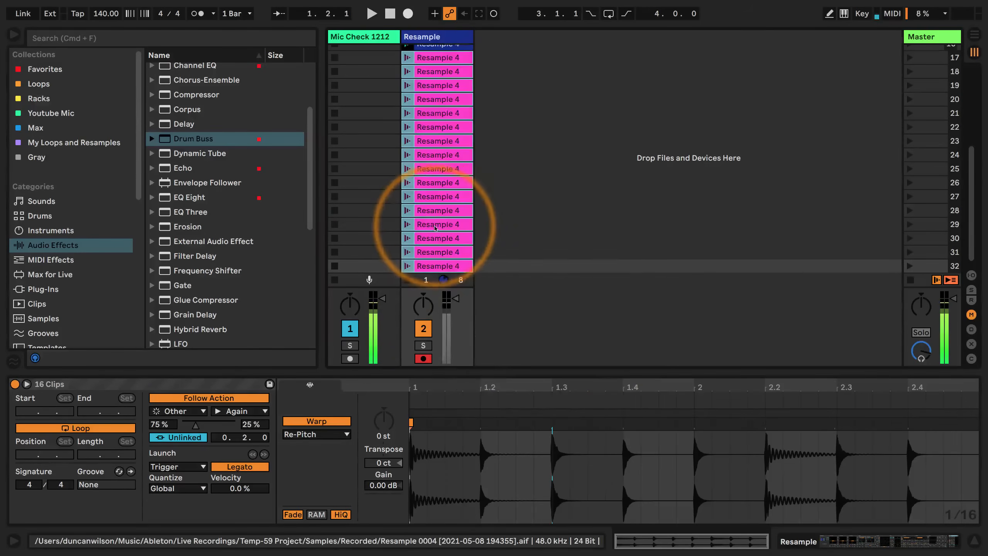
left_click_drag(244, 440, 237, 454)
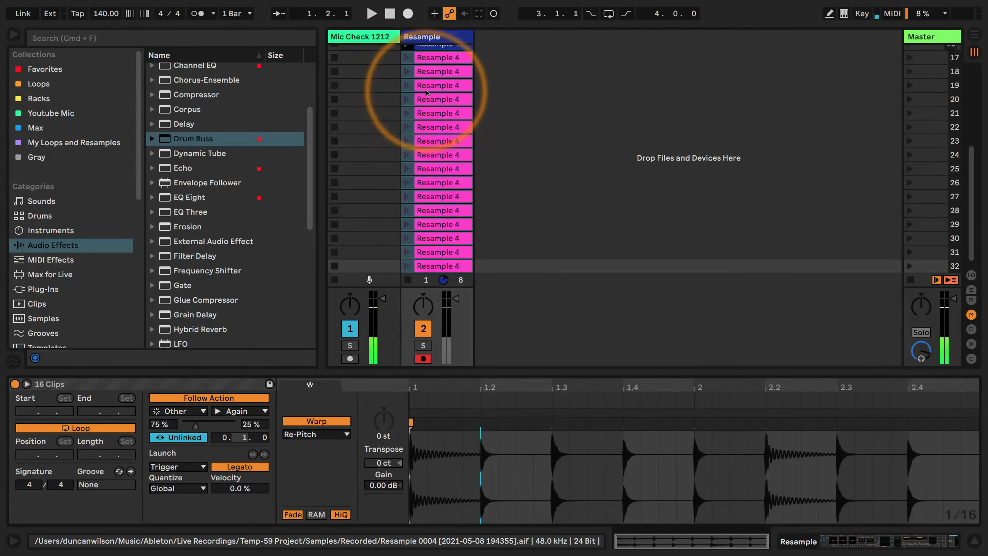
Duplicate the 16 pink Resample clips into scenes 33 to 48 and colour the copies orange
left_click(436, 58)
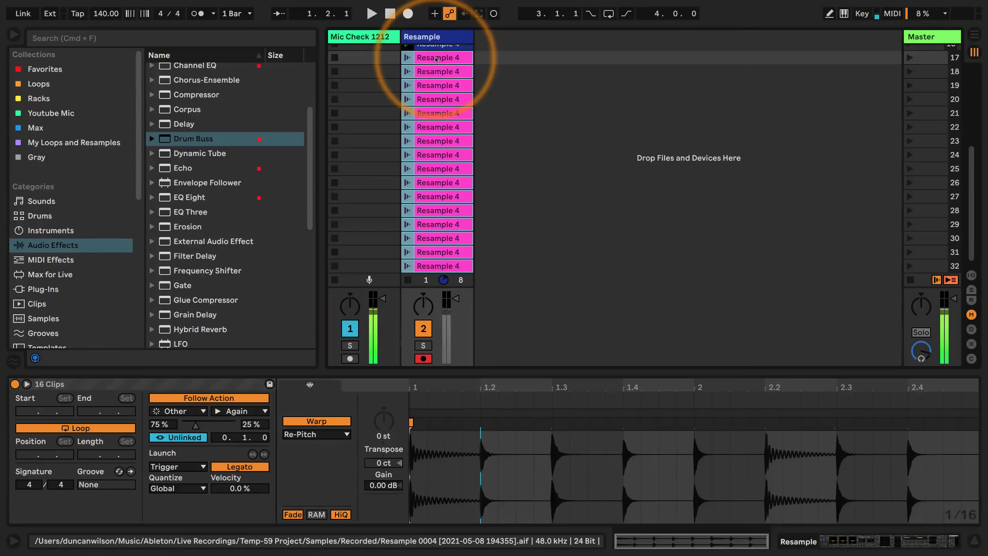
key("super+d")
right_click(436, 58)
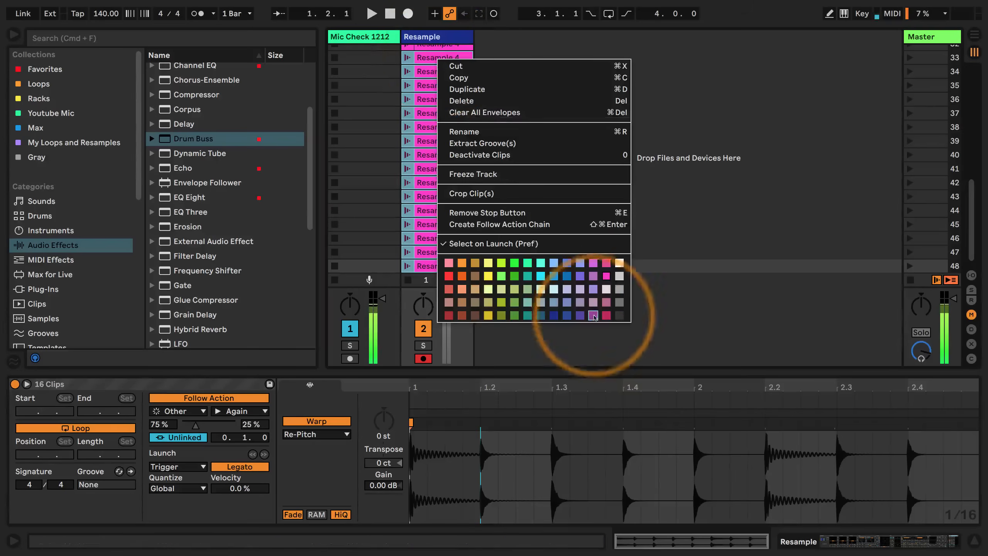
left_click(446, 281)
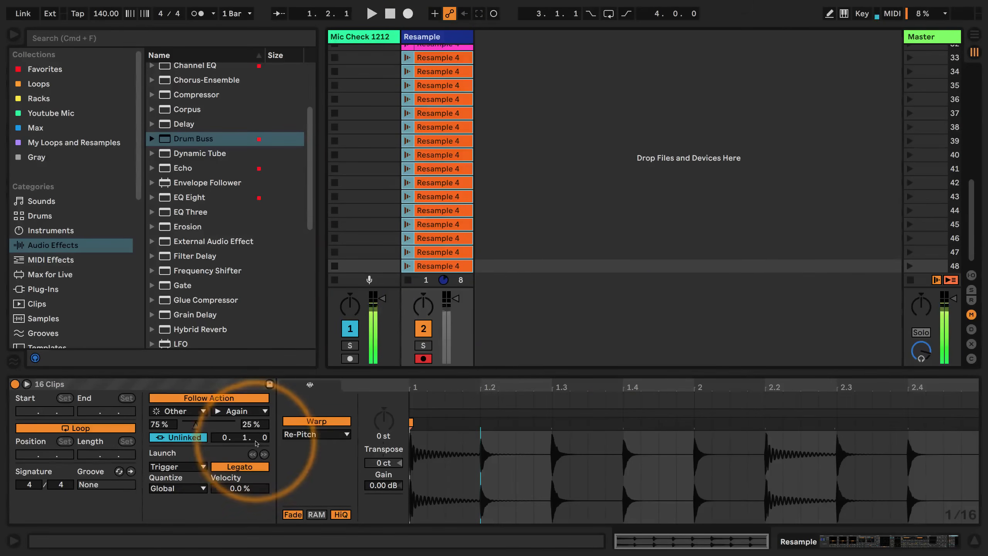
Set the follow action time of the 16 orange clips to 0.0.2
left_click(259, 437)
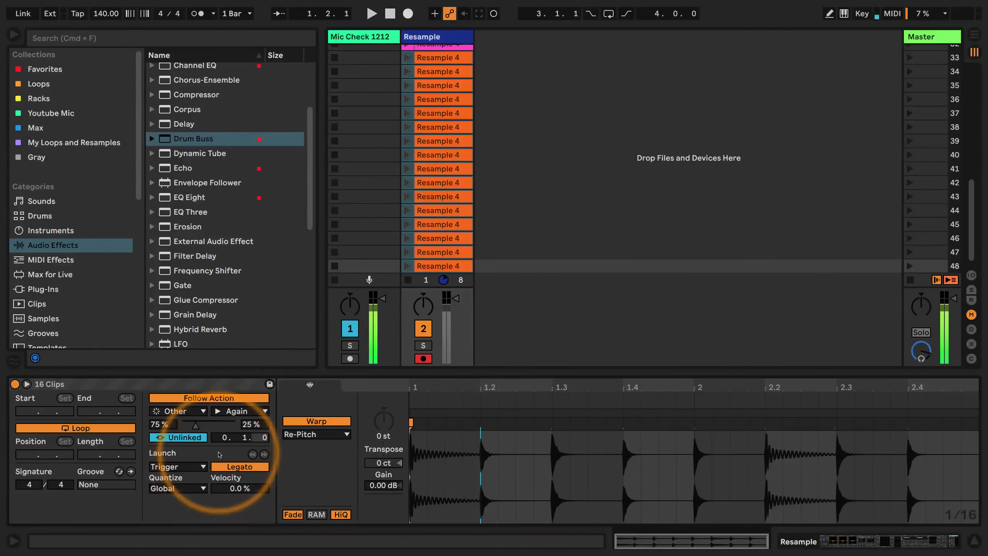
key("Down")
key("Down")
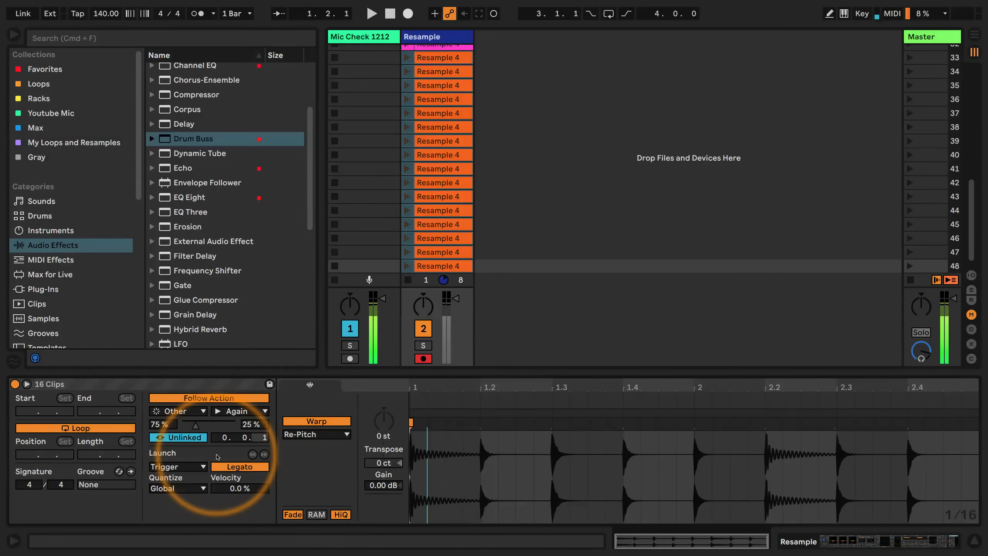
Duplicate the 16 orange clips into scenes 49 to 64 and colour the copies green
left_click(436, 65)
key("super+d")
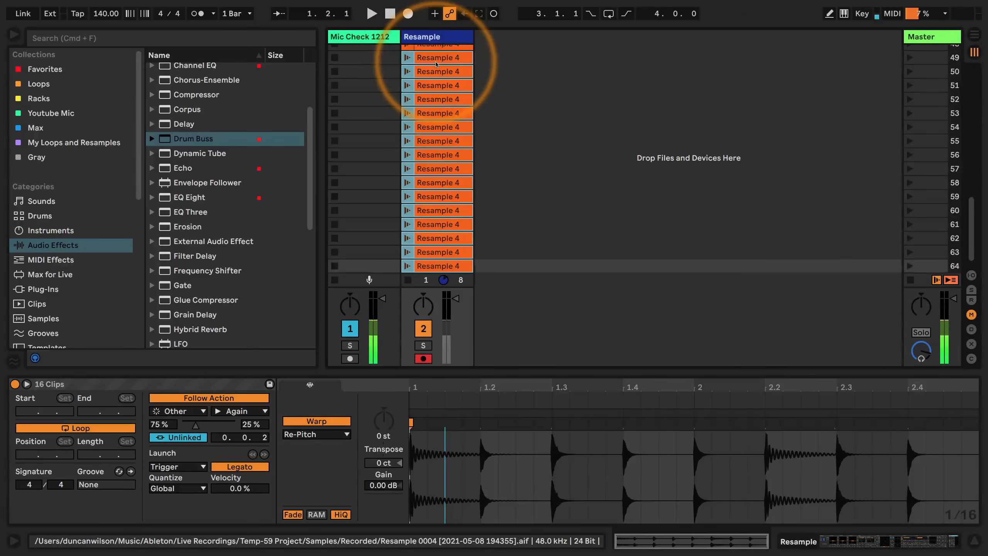
right_click(439, 57)
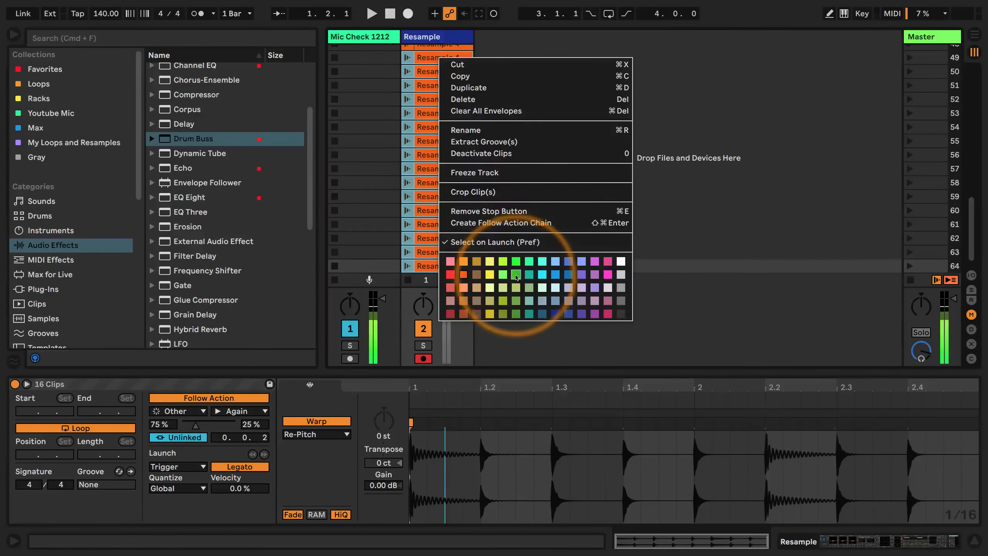
left_click(503, 313)
Set the follow action time of the 16 green clips to 1.0.0
left_click(265, 440)
key("Up")
key("Up")
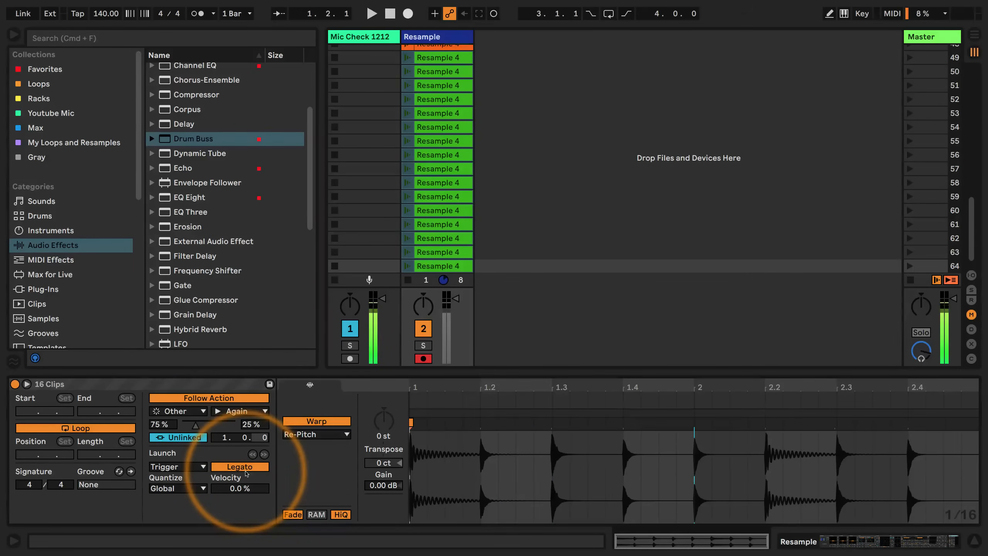
Hide the clip detail view and launch the Resample clip in scene 7 to audition the variations
left_click(974, 541)
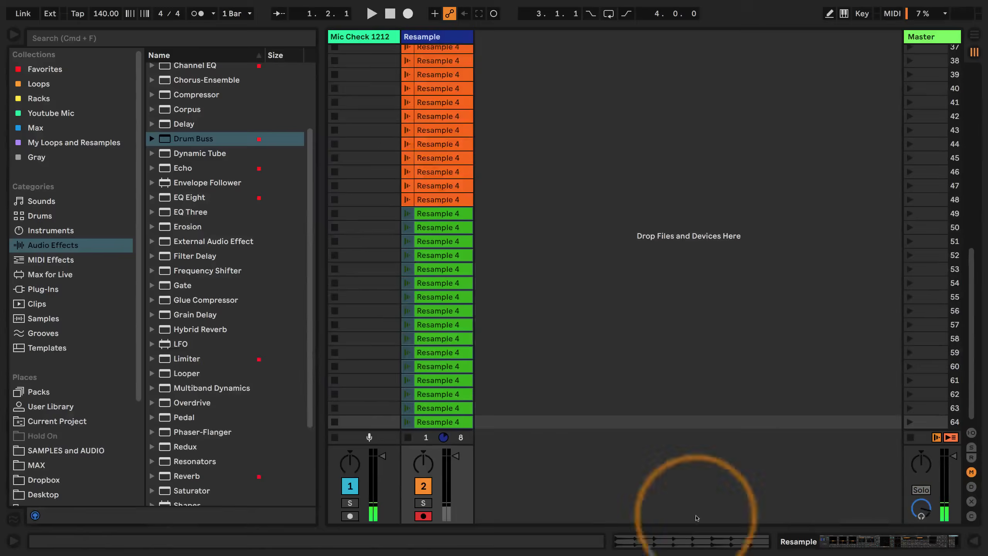
scroll(408, 136, "up", 15)
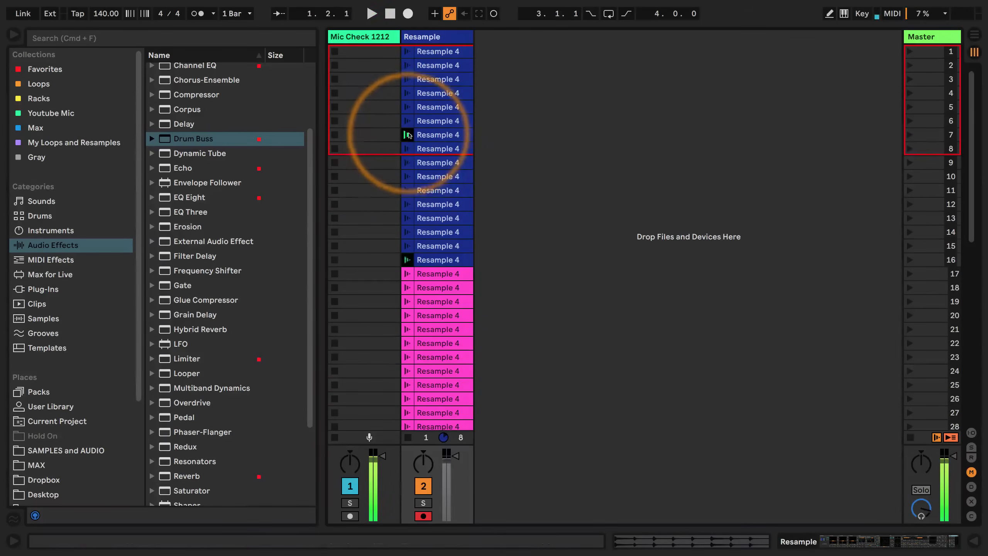
left_click(582, 180)
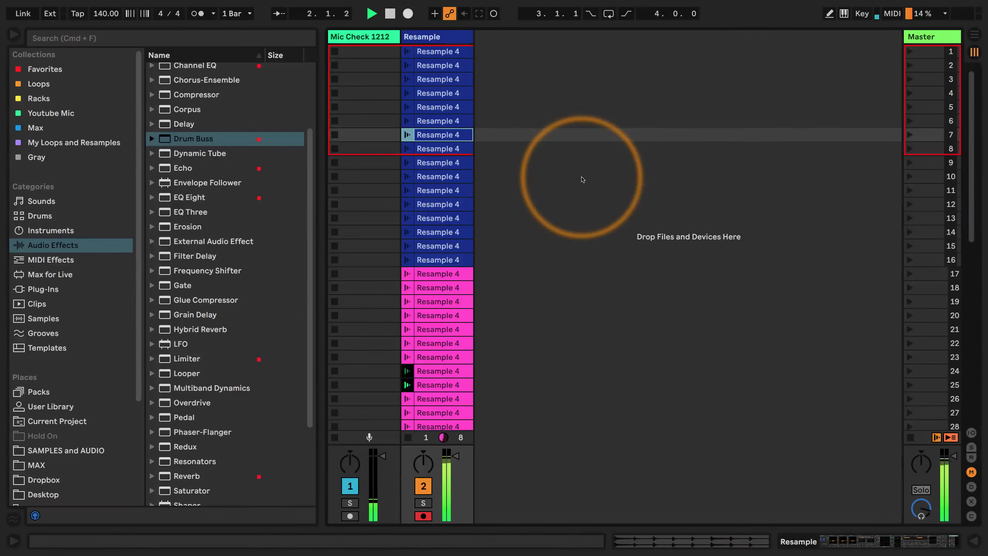
Examine the Resample track's devices during playback and check the follow action settings of the green clips in scenes 56 and 59
double_click(440, 38)
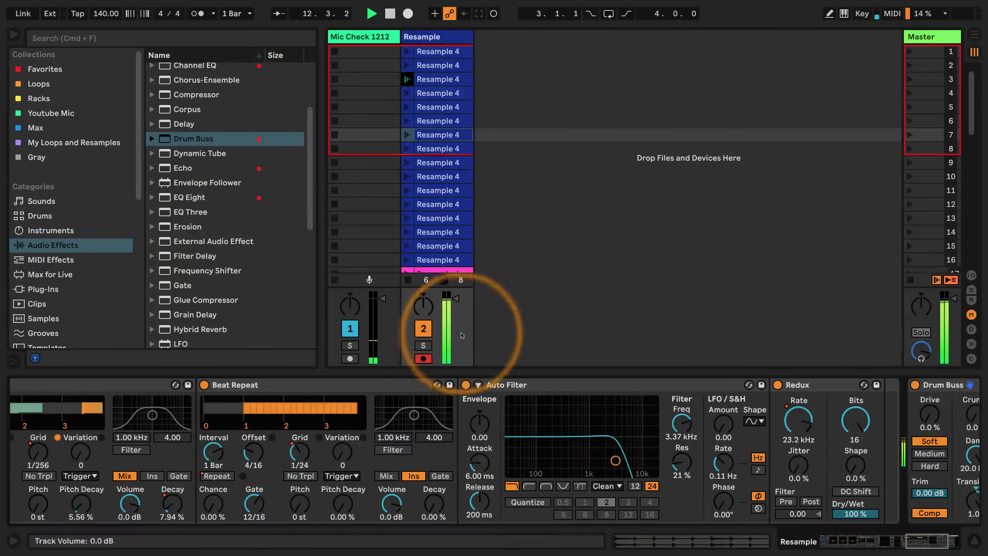
scroll(400, 148, "down", 10)
scroll(416, 153, "down", 15)
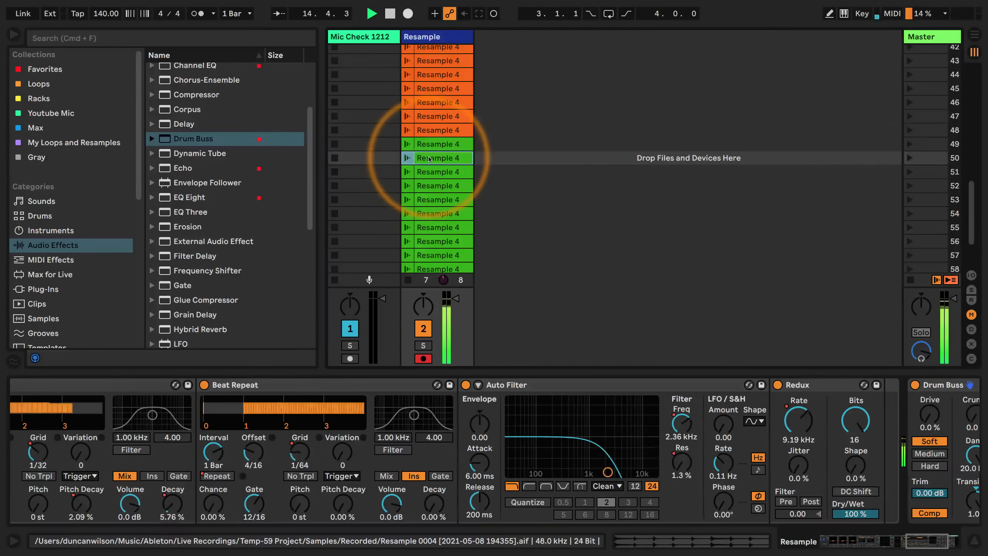
scroll(430, 157, "down", 7)
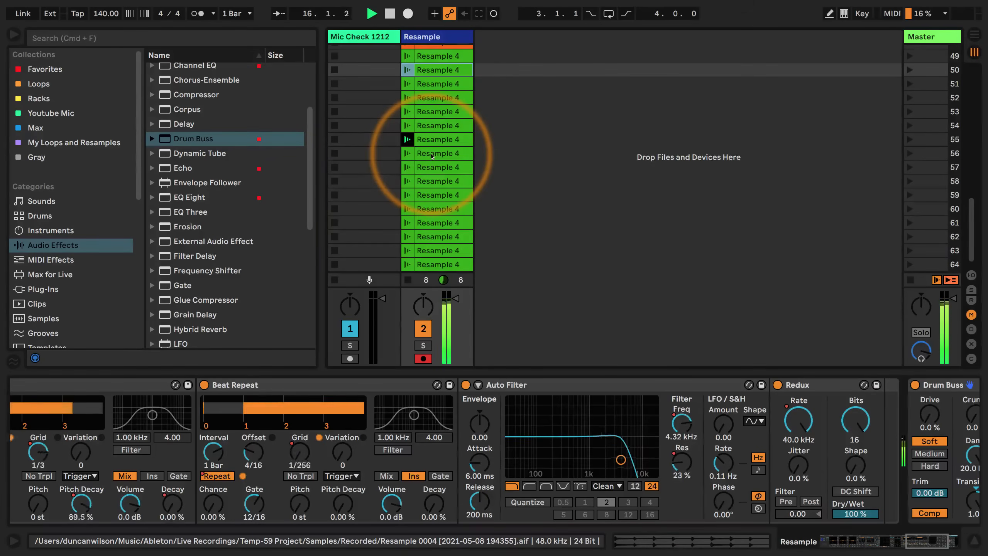
left_click(432, 154)
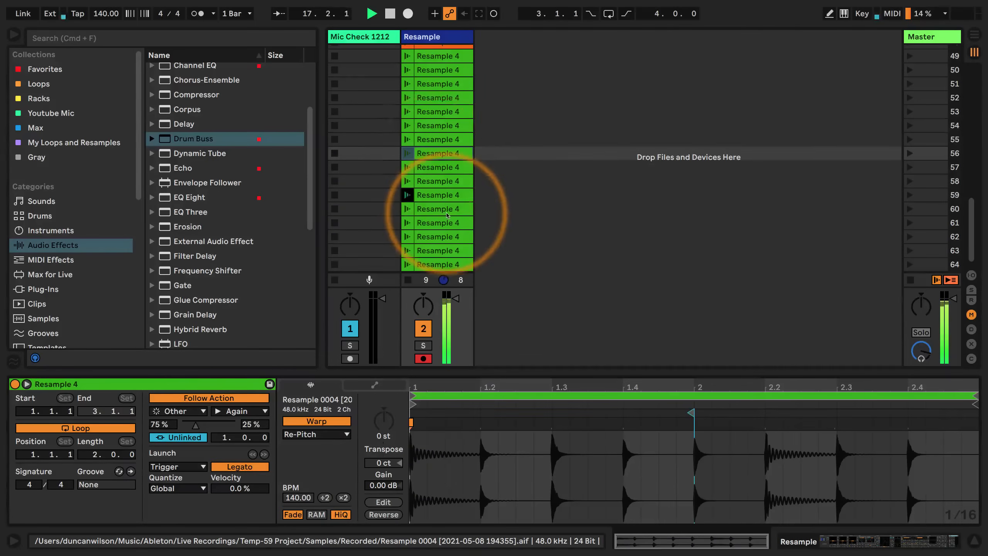
left_click(437, 195)
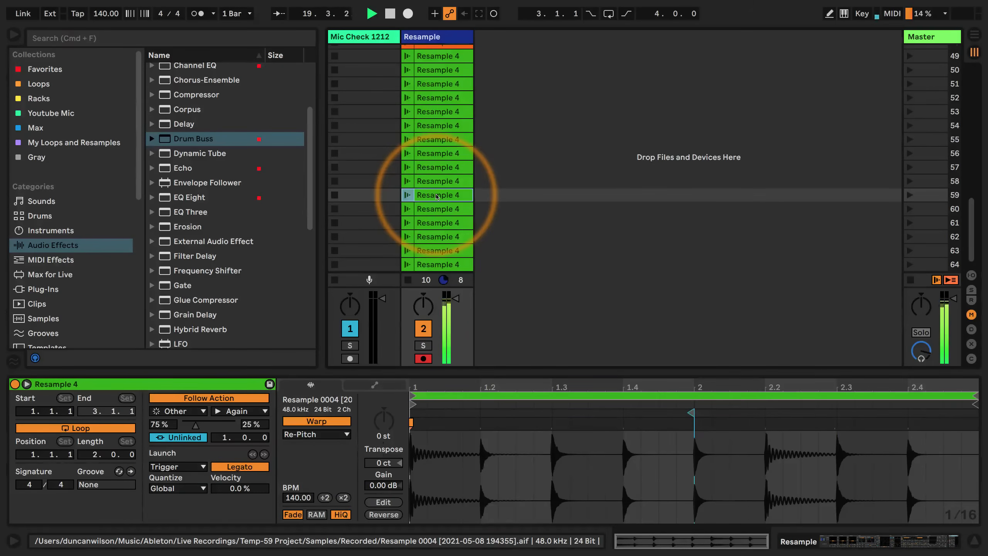
Delete the 16 green Resample clips in scenes 49 to 64
left_click(433, 264)
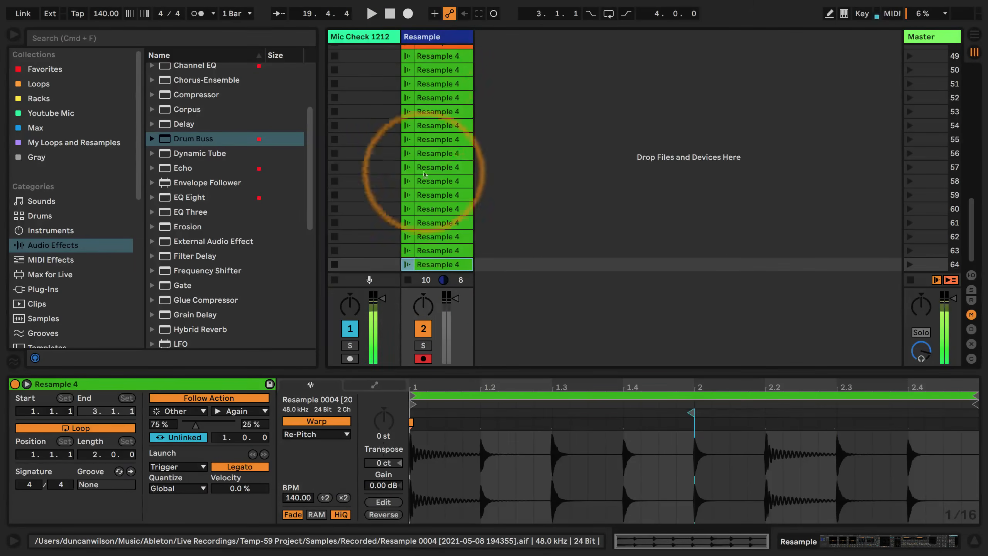
left_click(430, 59, "shift")
key("Delete")
Launch the orange clip in scene 48 and review the automated device chain, then stop and replay the clips to hear other variations
scroll(441, 89, "up", 5)
left_click(406, 177)
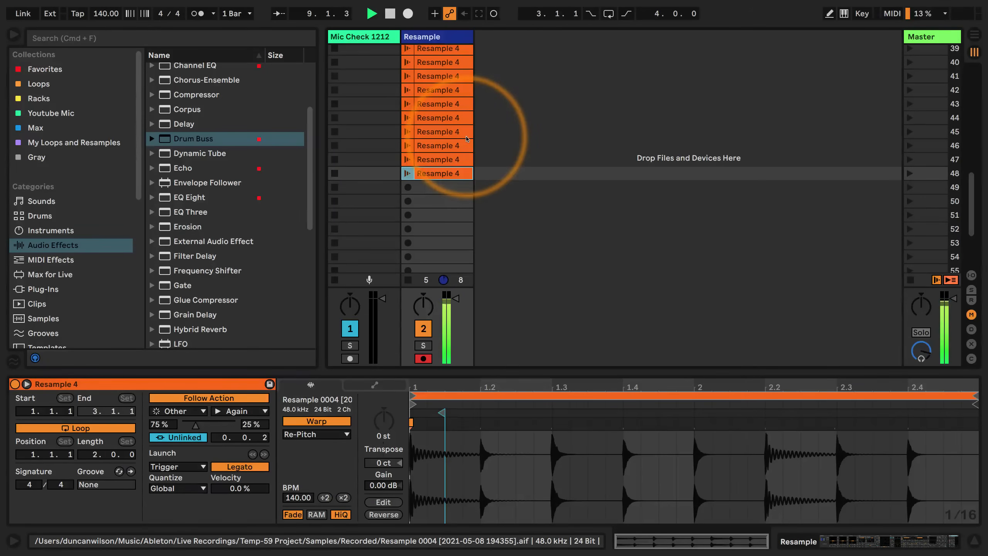
left_click(430, 37)
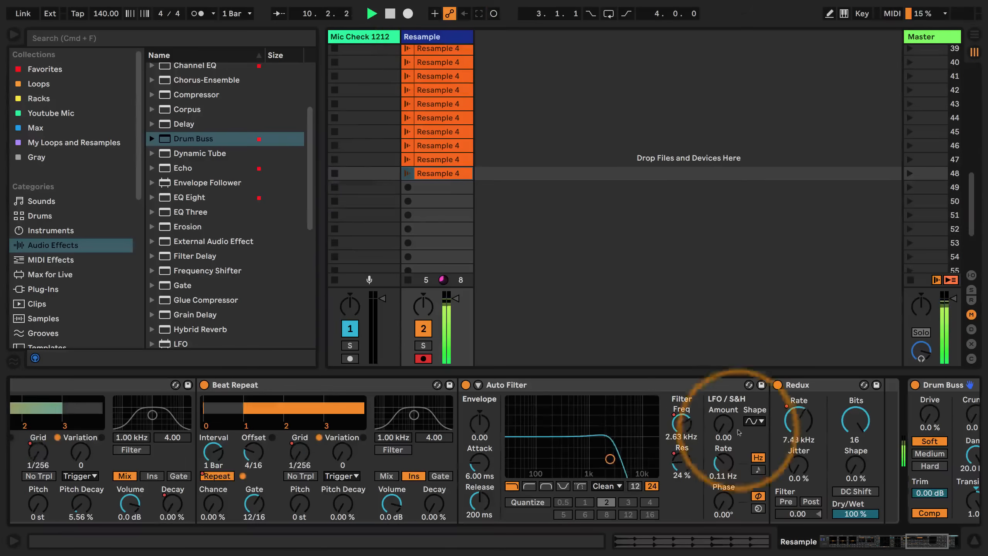
left_click(931, 542)
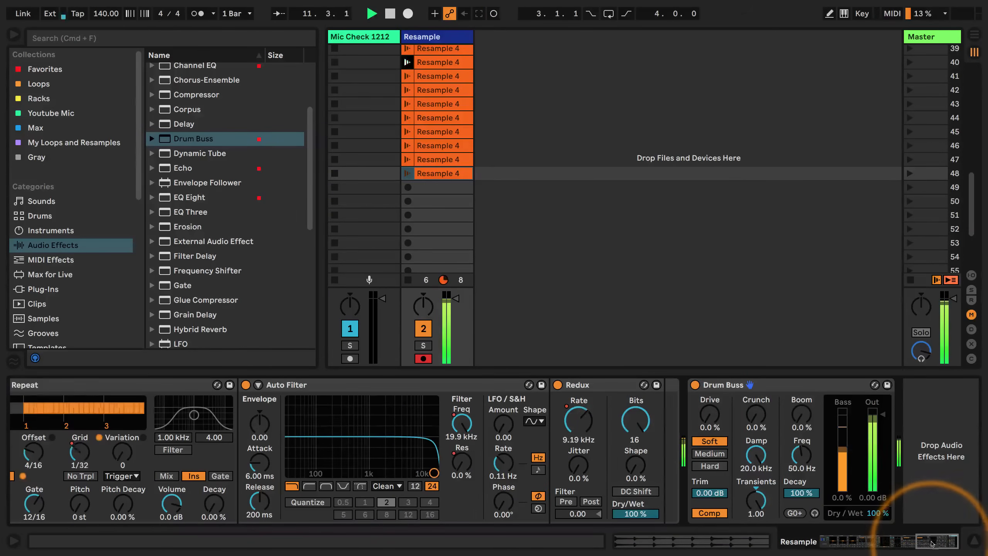
left_click_drag(936, 545, 840, 554)
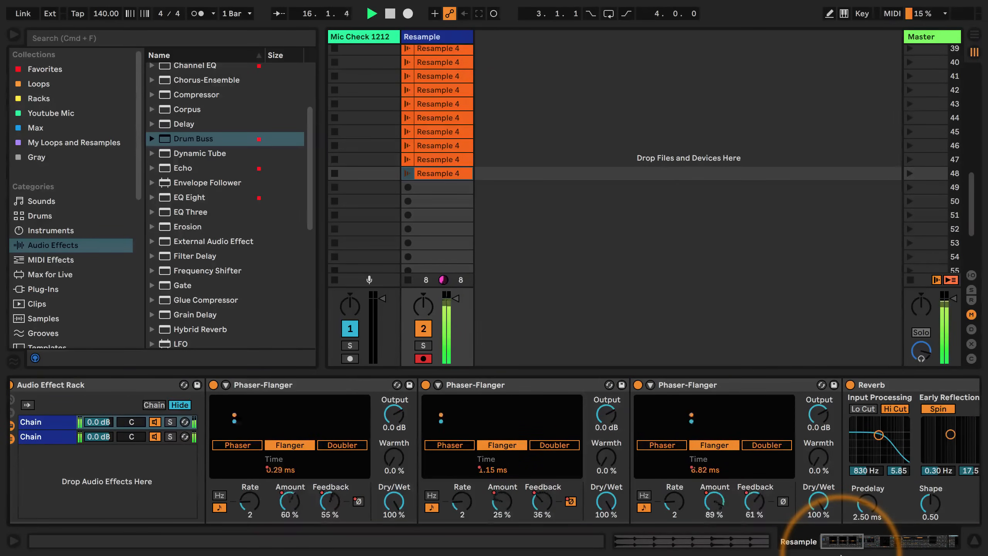
left_click_drag(840, 554, 914, 555)
key("space")
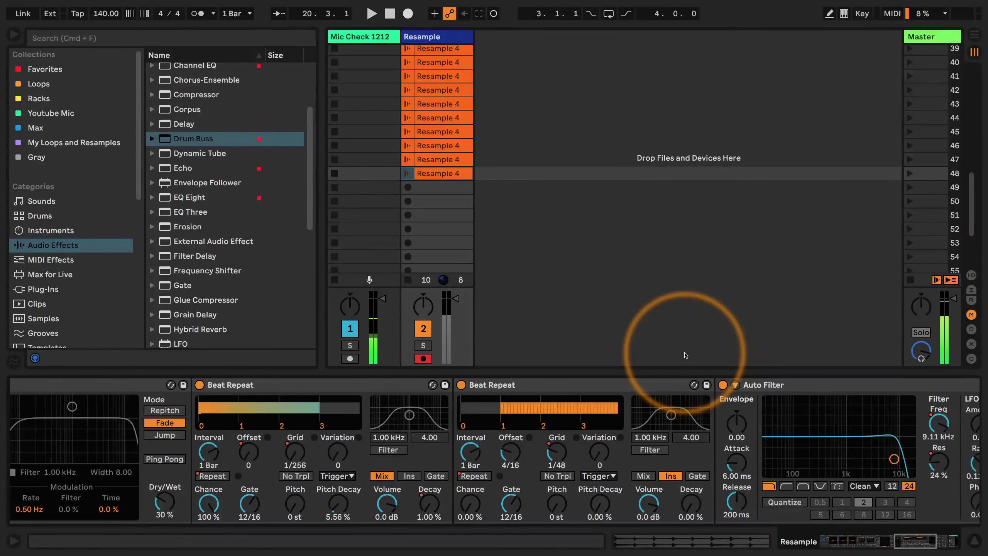
key("space")
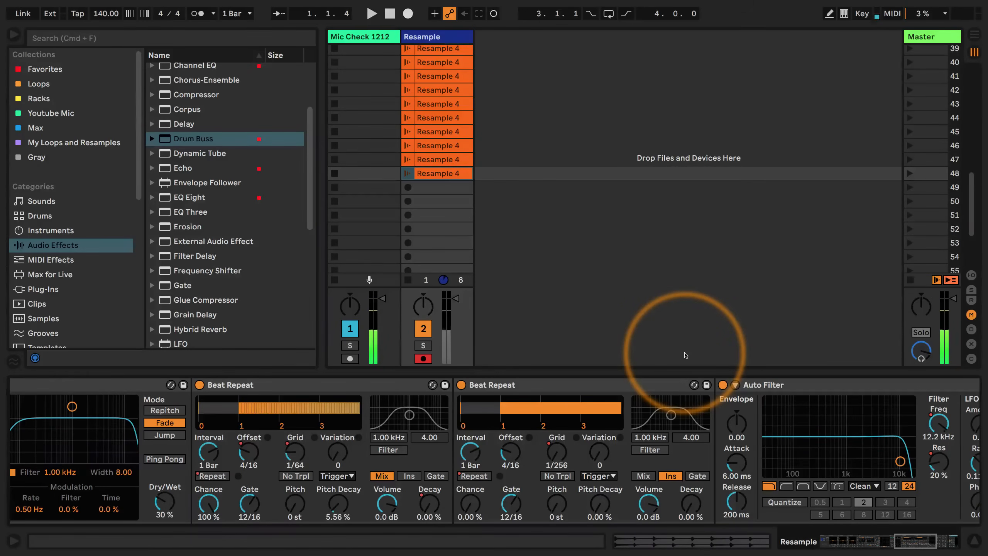
key("space")
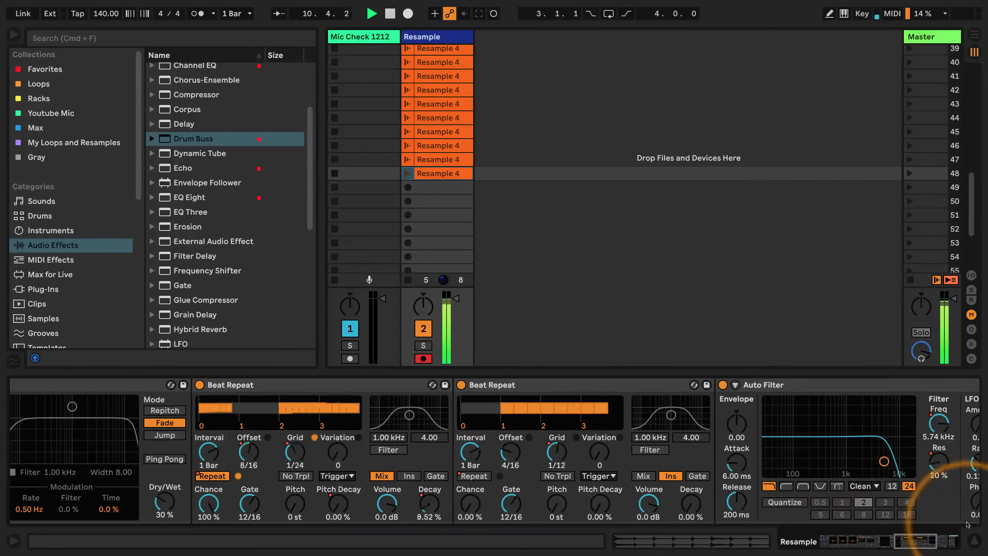
Deactivate the dry second chain in the Audio Effect Rack
left_click(921, 541)
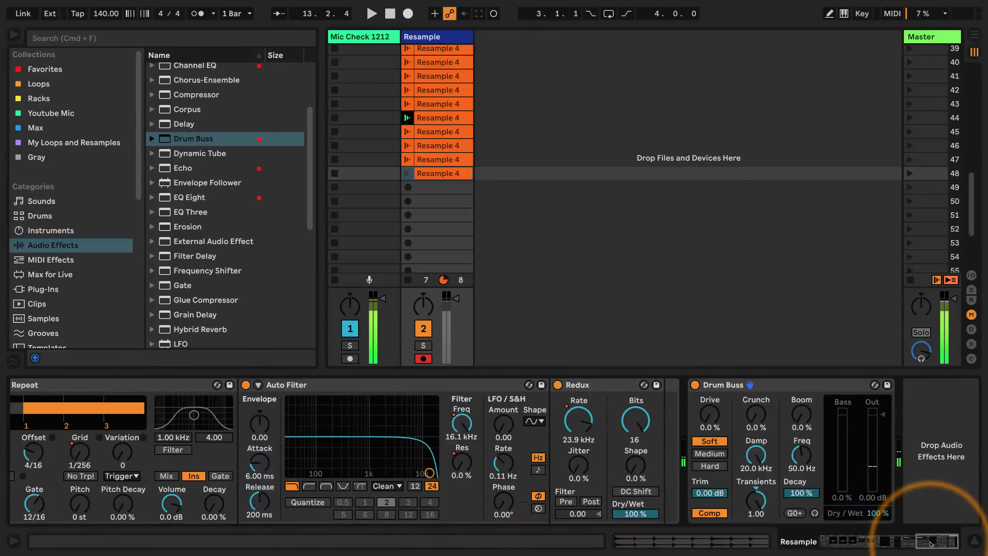
left_click(833, 547)
left_click(918, 541)
left_click(832, 543)
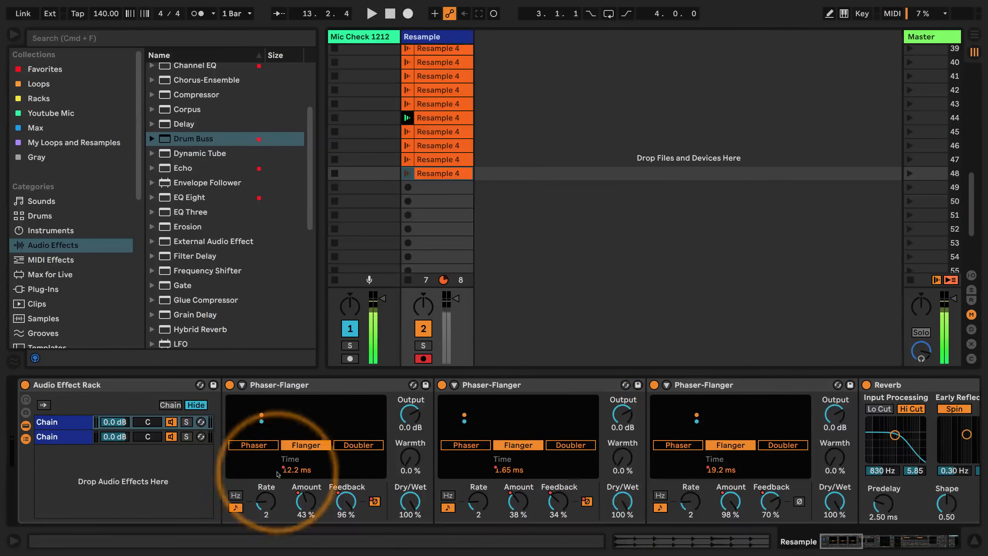
left_click(171, 436)
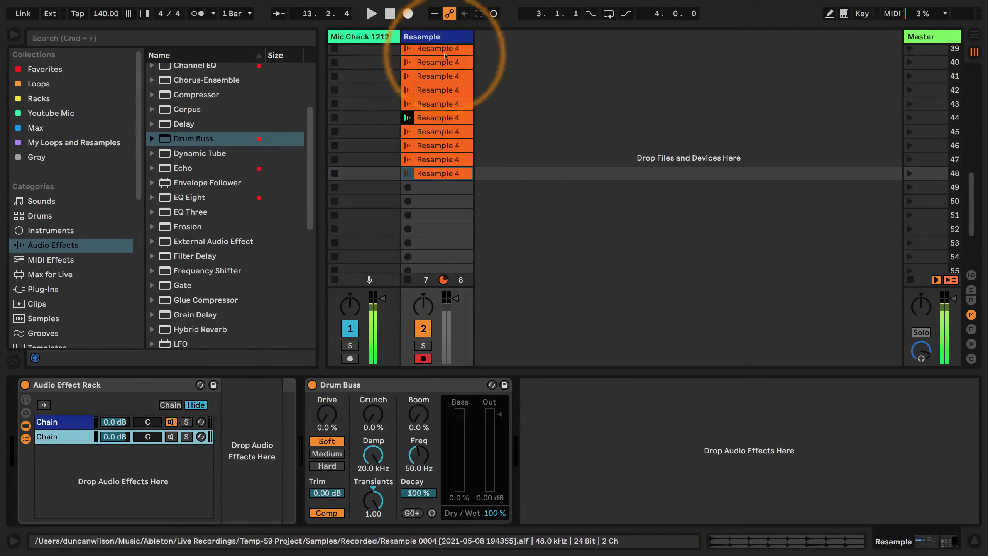
Add a new audio track that takes its input from Resampling and arm it for recording
key("super+t")
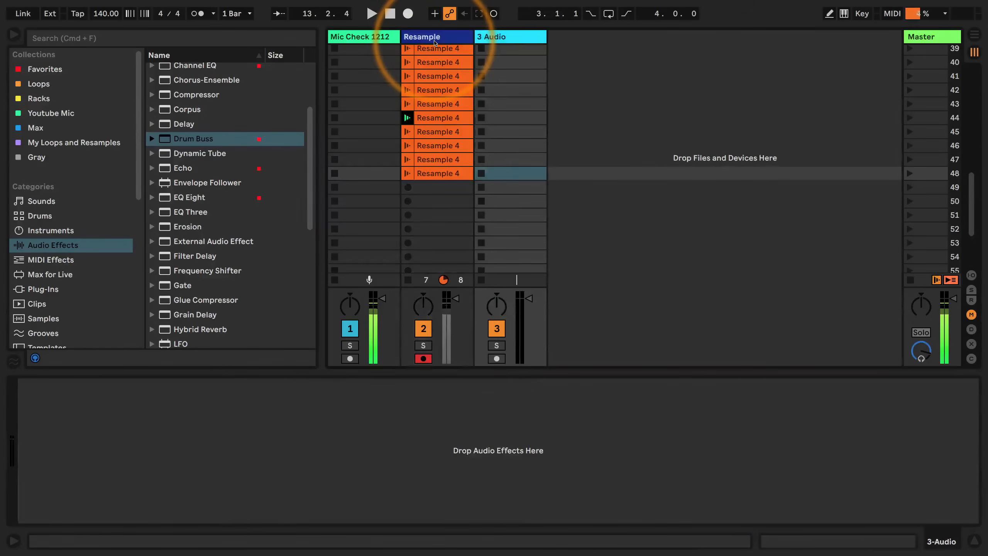
left_click(972, 275)
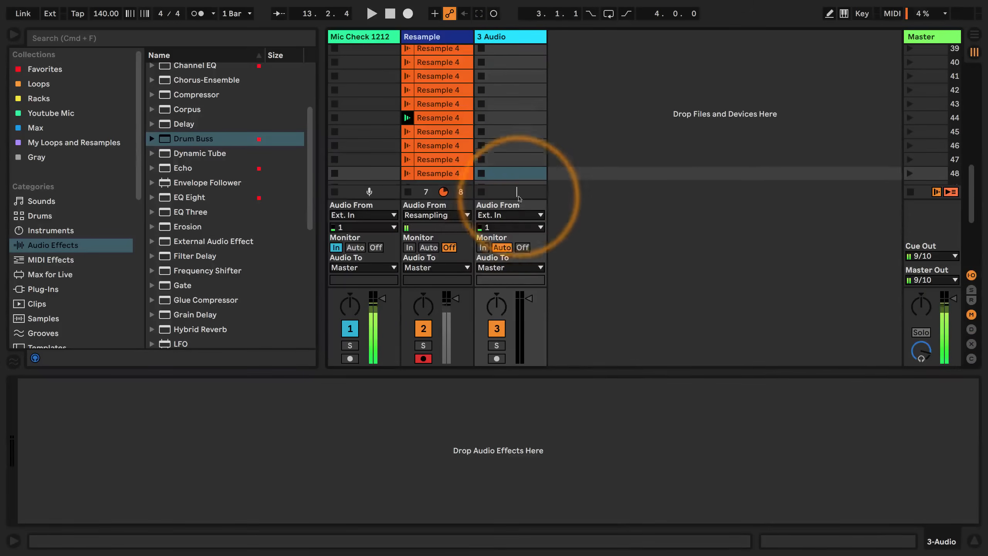
left_click(509, 215)
left_click(497, 257)
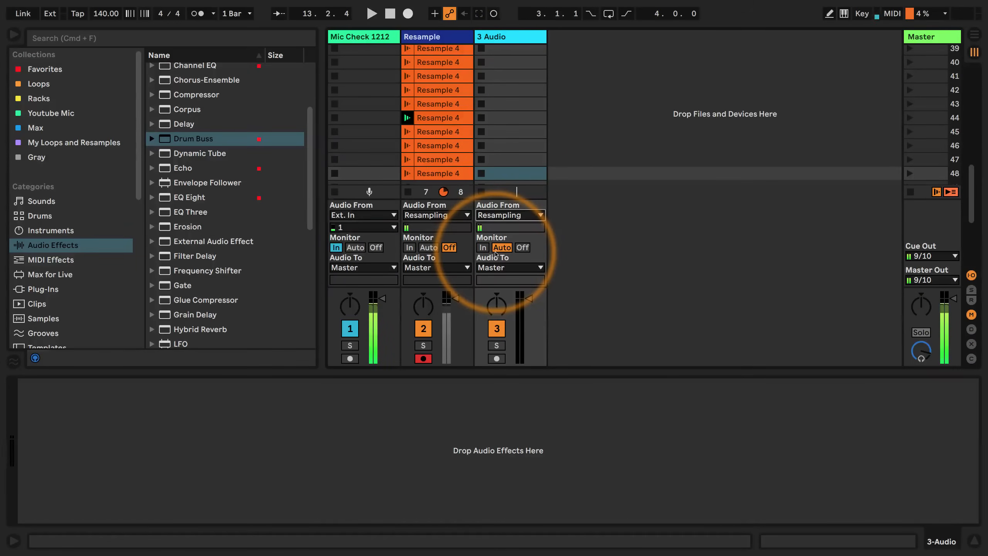
scroll(519, 155, "up", 15)
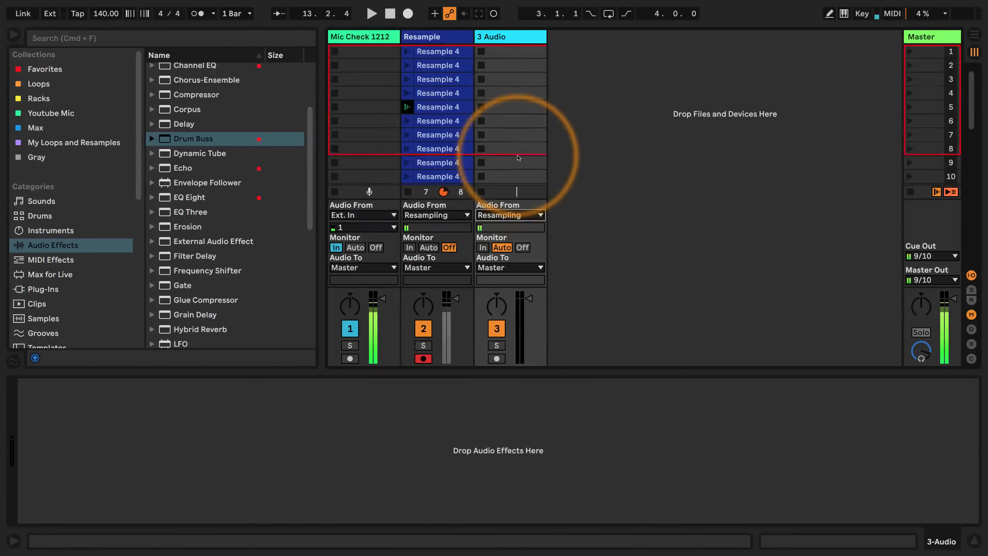
left_click(497, 358)
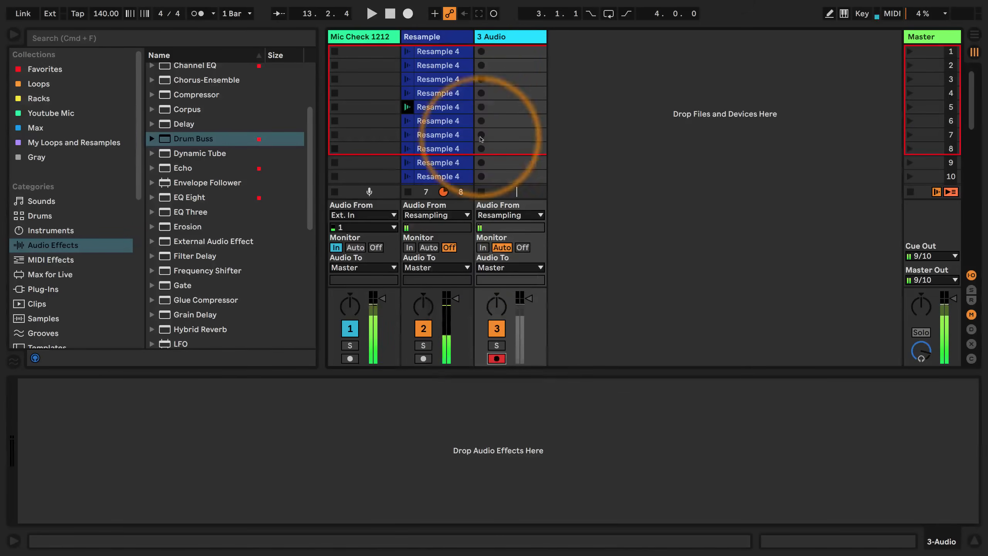
Record the randomised playback into the new track's scene 1 slot for 32 bars, then stop
left_click(481, 51)
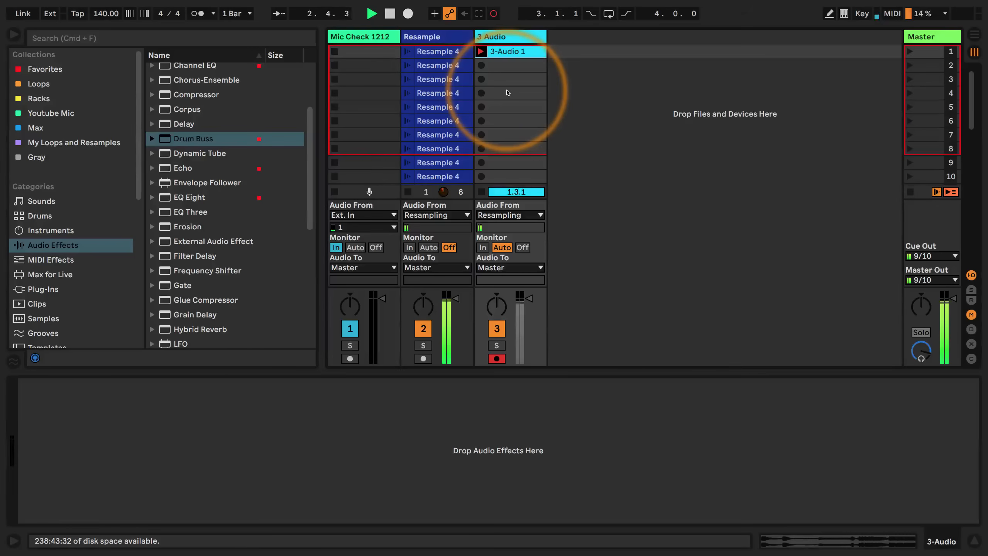
left_click(508, 52)
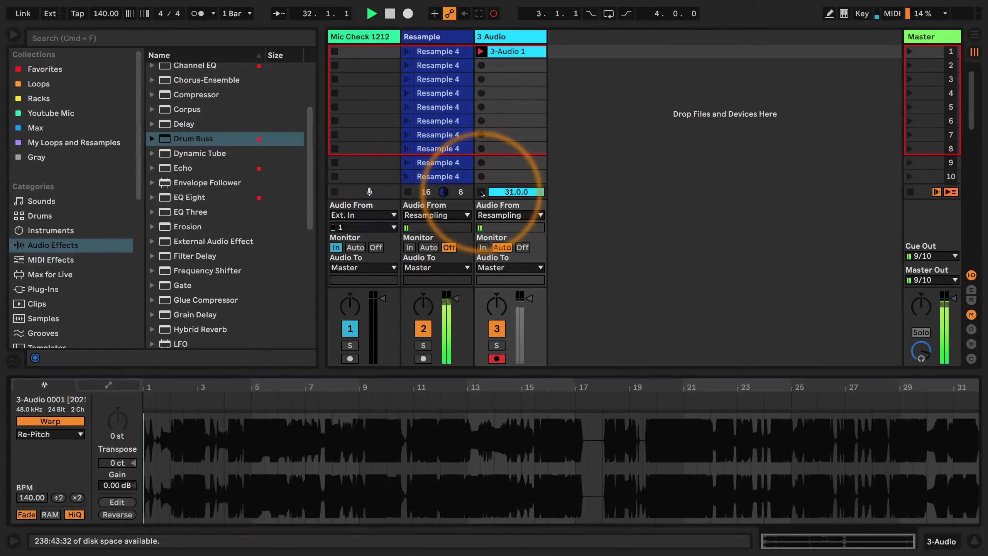
left_click(481, 192)
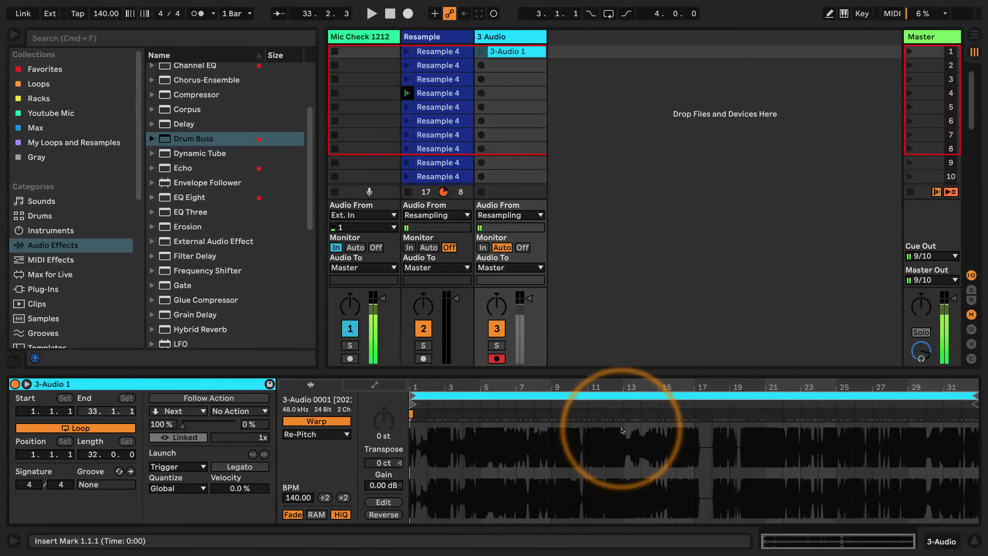
Load Simpler onto a new MIDI track and fill it with the recorded 3-Audio 1 sample, stopping the Resample clips
left_click_drag(613, 387, 511, 397)
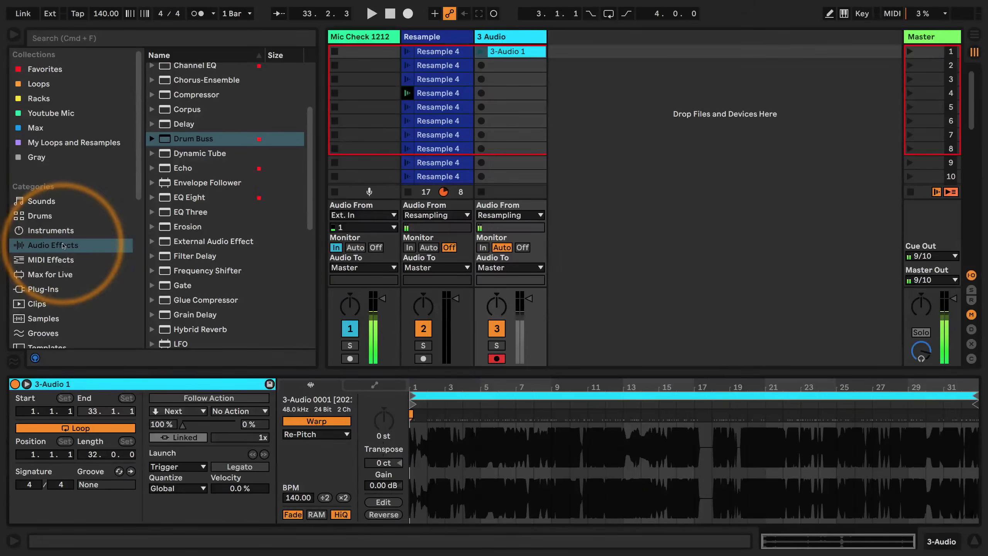
left_click(42, 231)
left_click(407, 192)
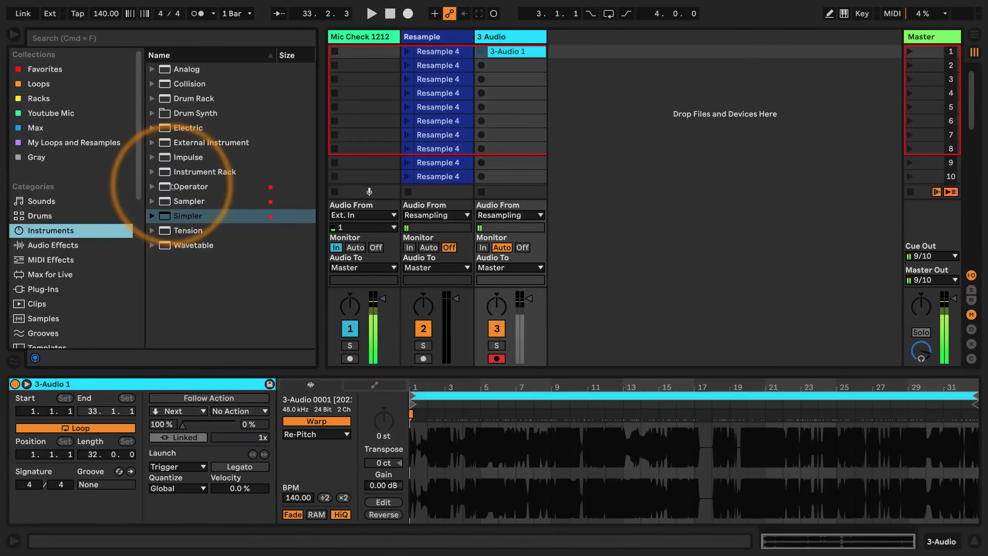
left_click_drag(157, 215, 633, 128)
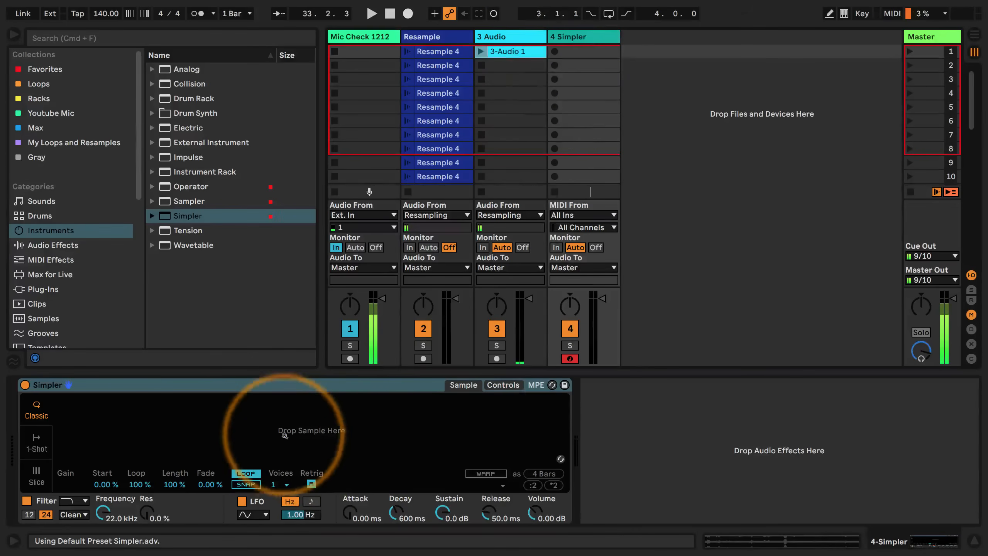
left_click_drag(289, 443, 289, 443)
Put Simpler in Slice mode and slice the sample by Region into 64 regions
left_click(37, 476)
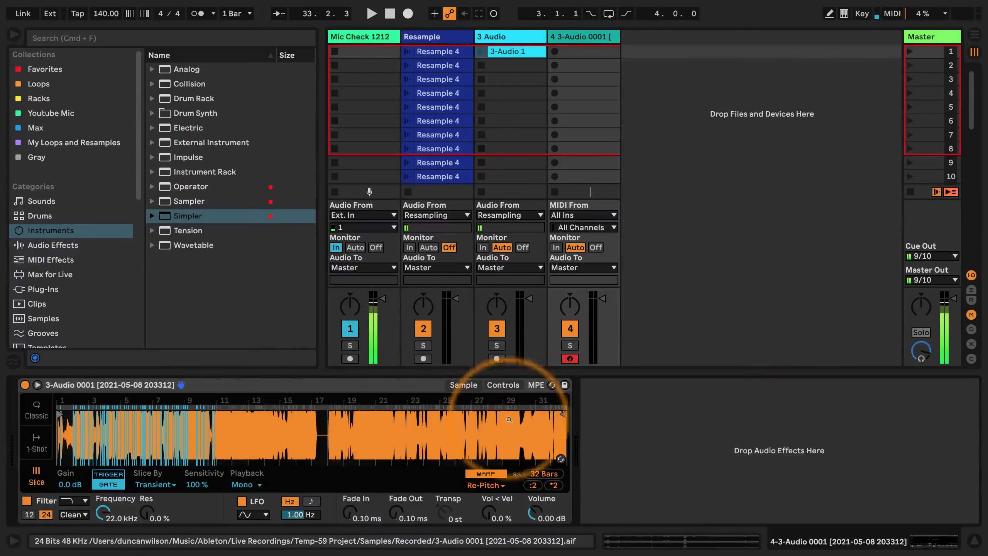
left_click(153, 484)
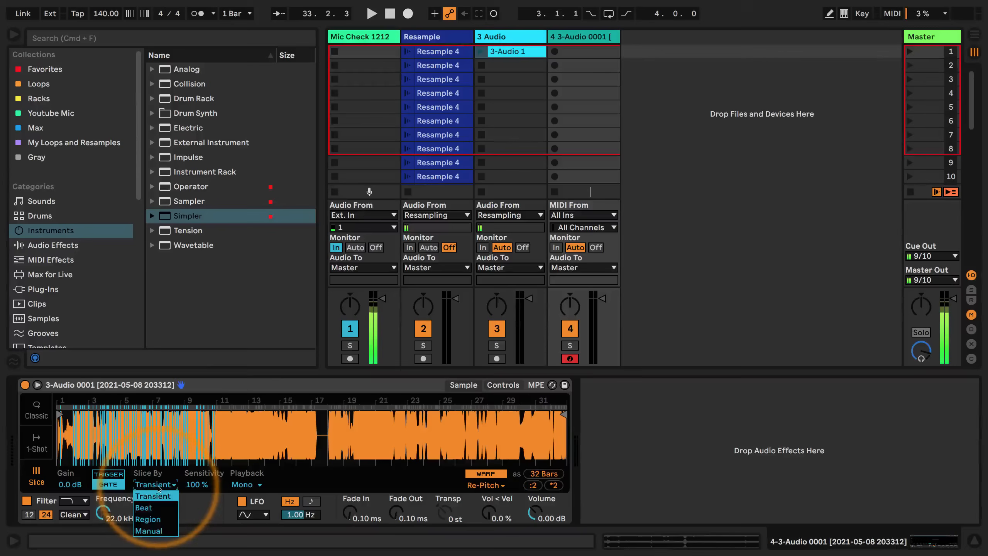
left_click(149, 519)
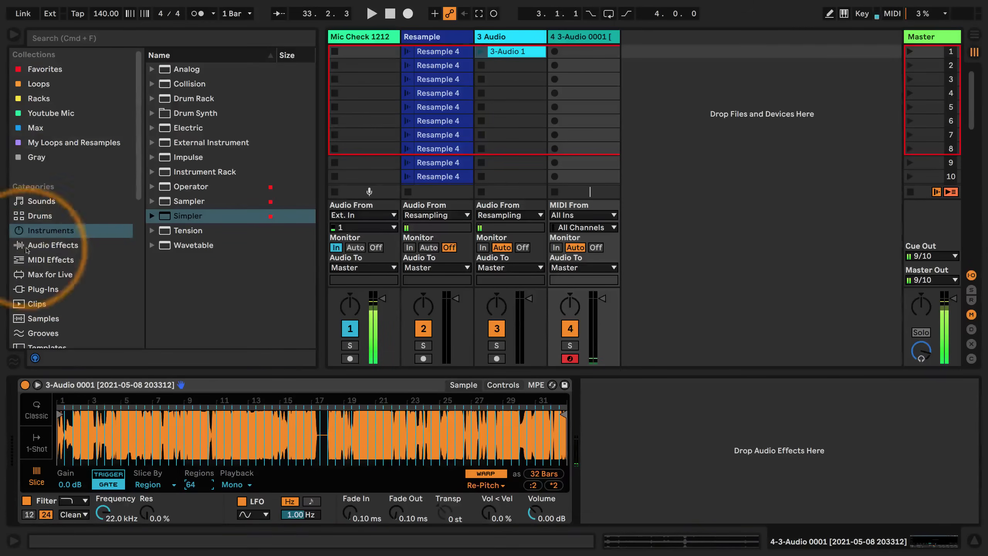
Insert an Arpeggiator before Simpler and set its rate to 1/16
left_click(51, 260)
left_click(194, 69)
left_click_drag(4, 453, 20, 419)
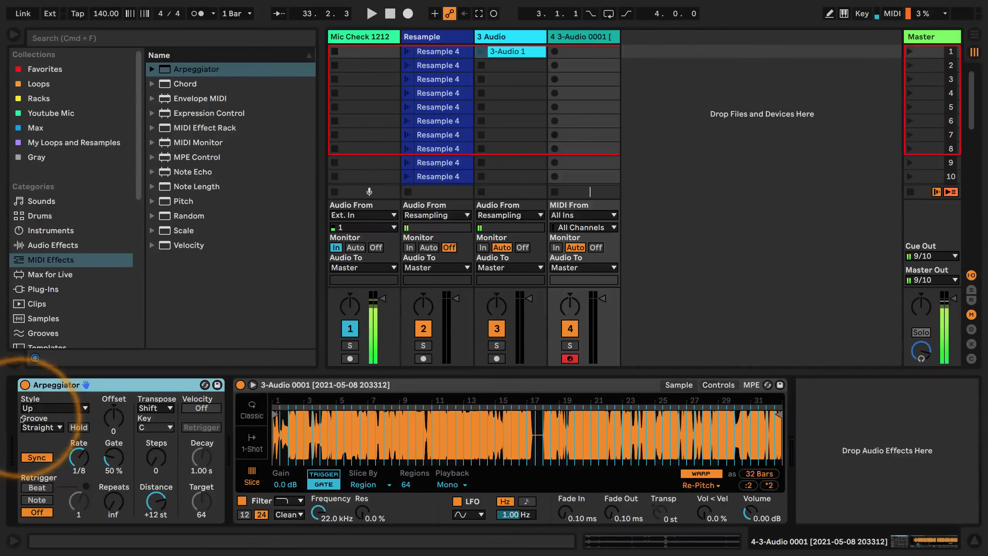
left_click_drag(79, 457, 79, 451)
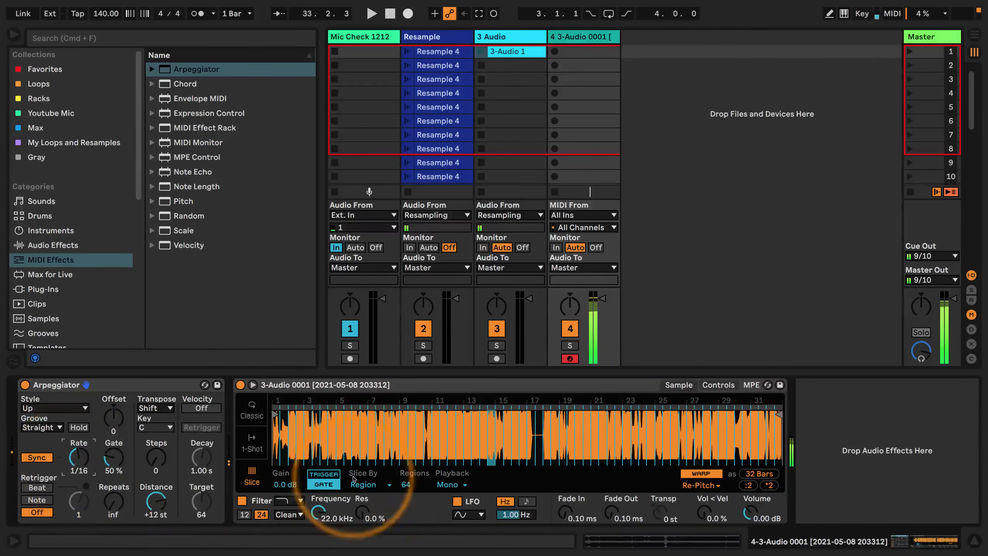
Set Simpler to Trigger with a 343 ms fade out, and enable Hold on the Arpeggiator
left_click(323, 473)
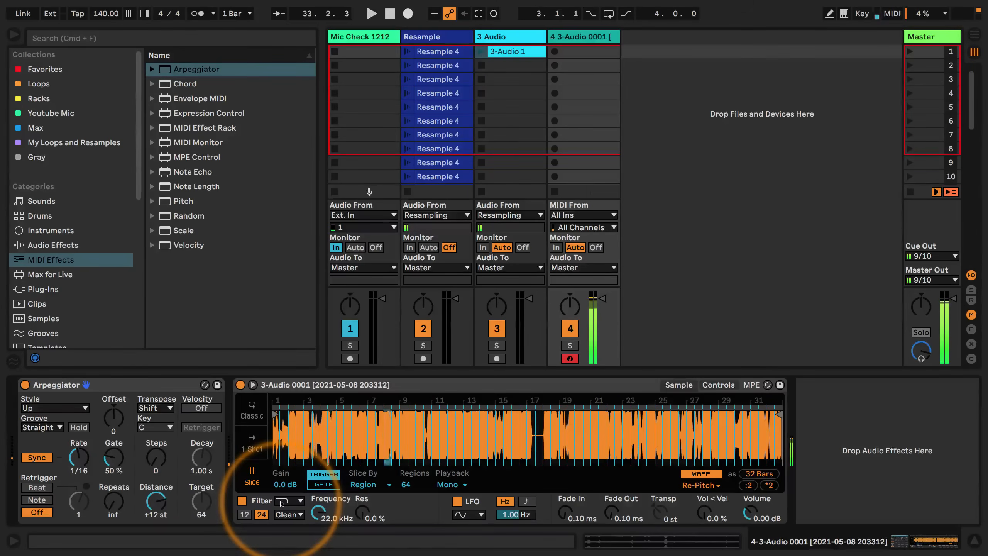
left_click(81, 428)
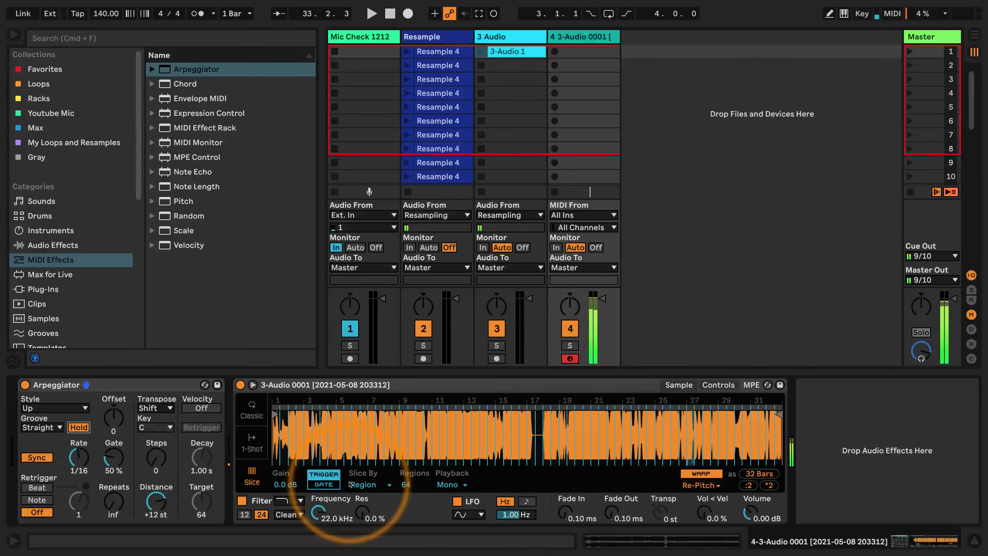
mouse_move(610, 516)
left_mouse_down()
mouse_move(609, 486)
mouse_move(610, 502)
left_mouse_up()
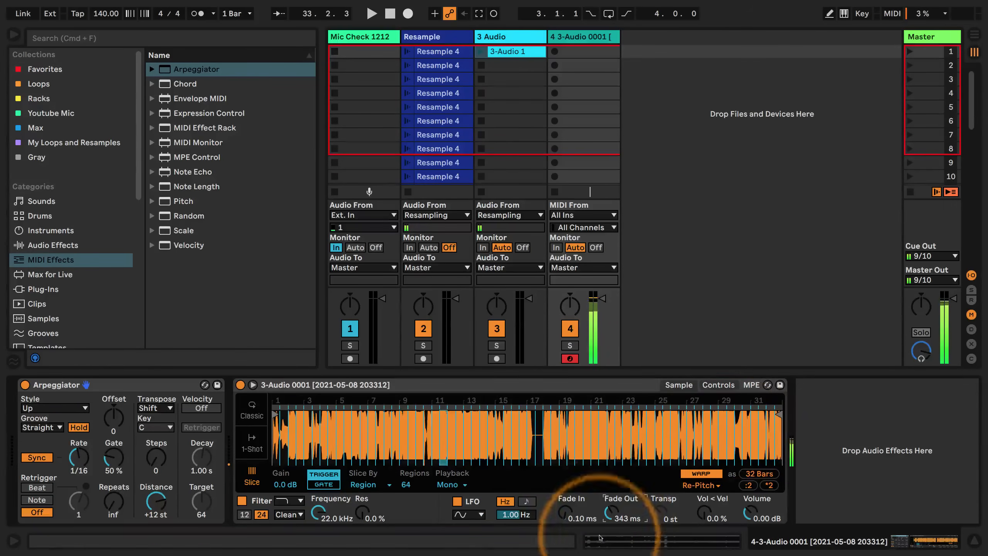
Give Simpler's LFO a falling saw wave synced to 1/16 and modulate the volume by 100%
left_click(726, 385)
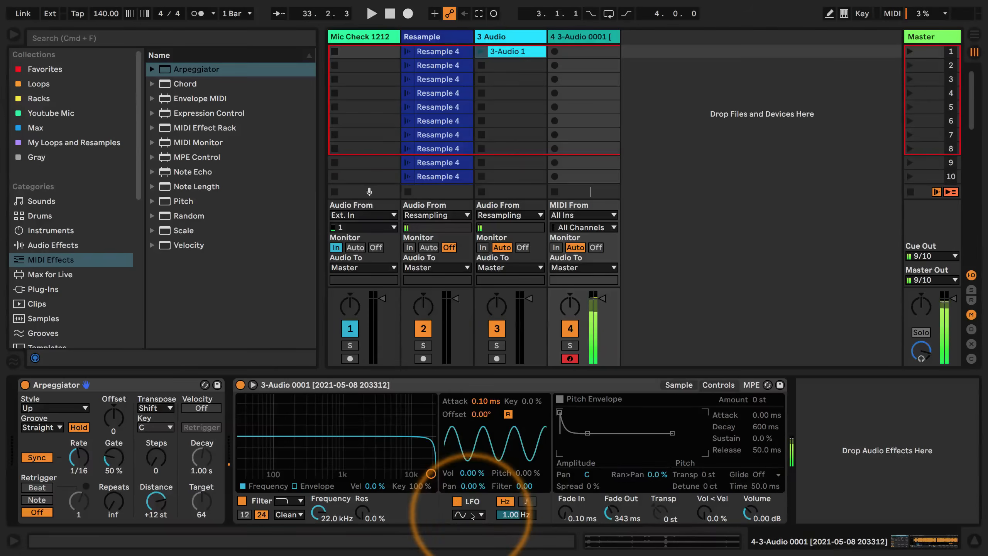
left_click(466, 514)
left_click(461, 487)
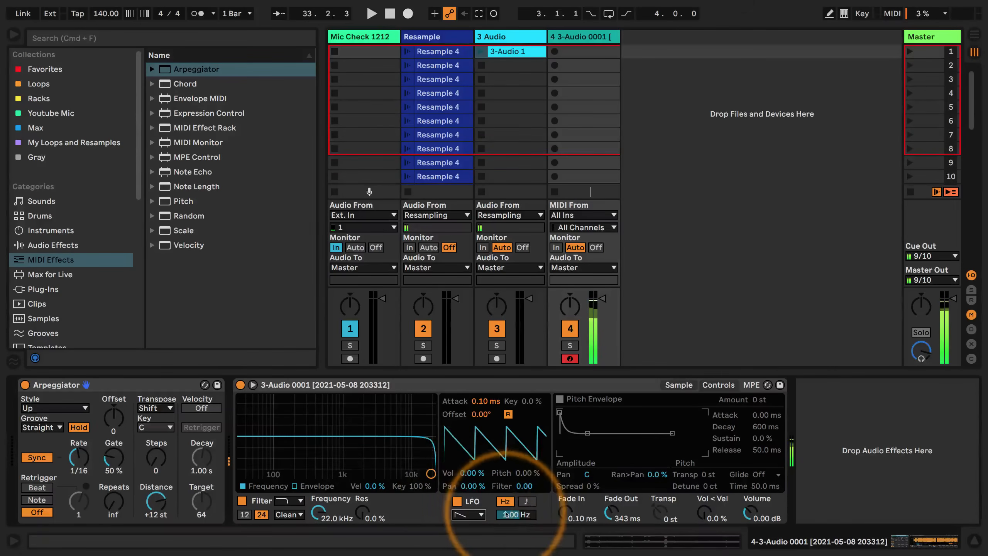
left_click(526, 501)
left_click_drag(509, 514, 509, 513)
left_click_drag(477, 472, 477, 432)
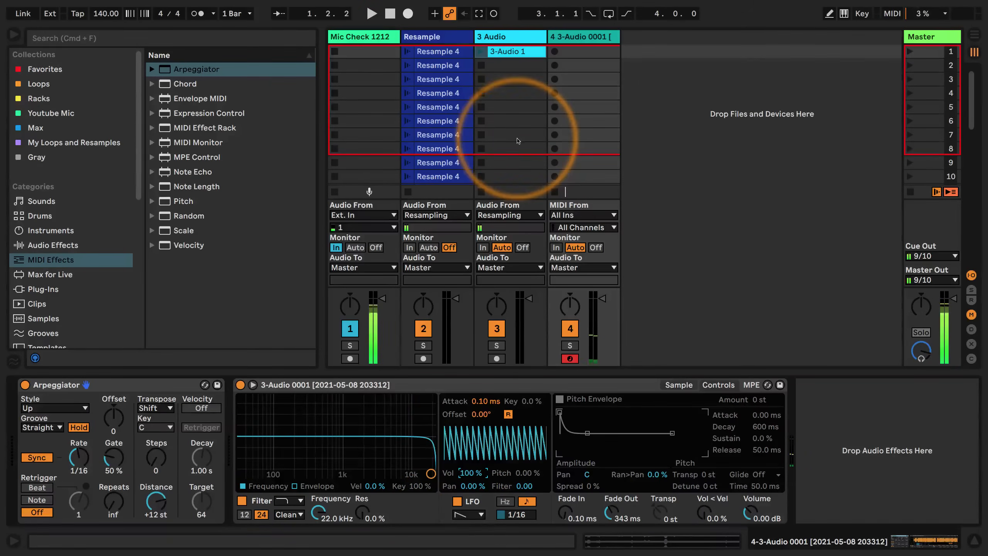
Launch the Resample clip in scene 1 and reactivate the second chain in the Audio Effect Rack
left_click(406, 57)
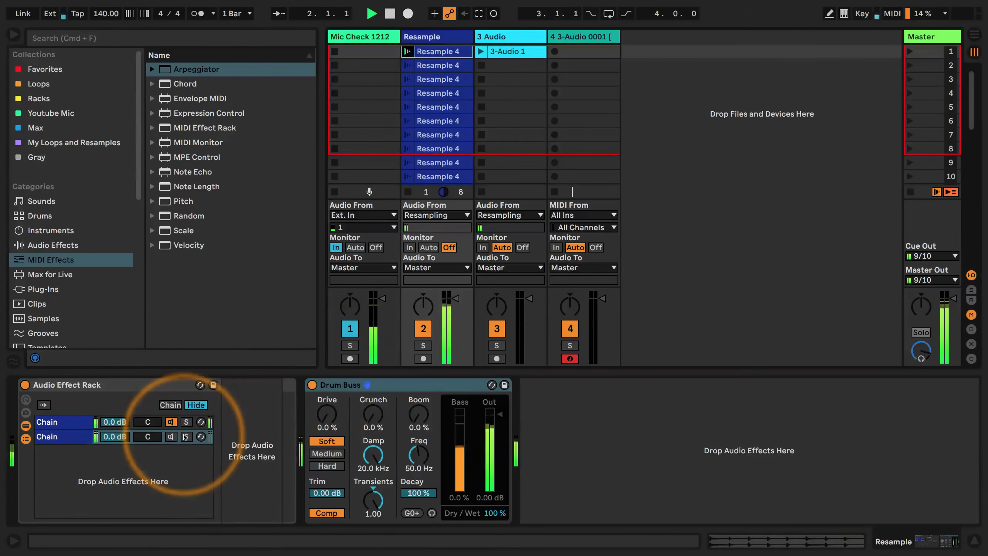
left_click(170, 436)
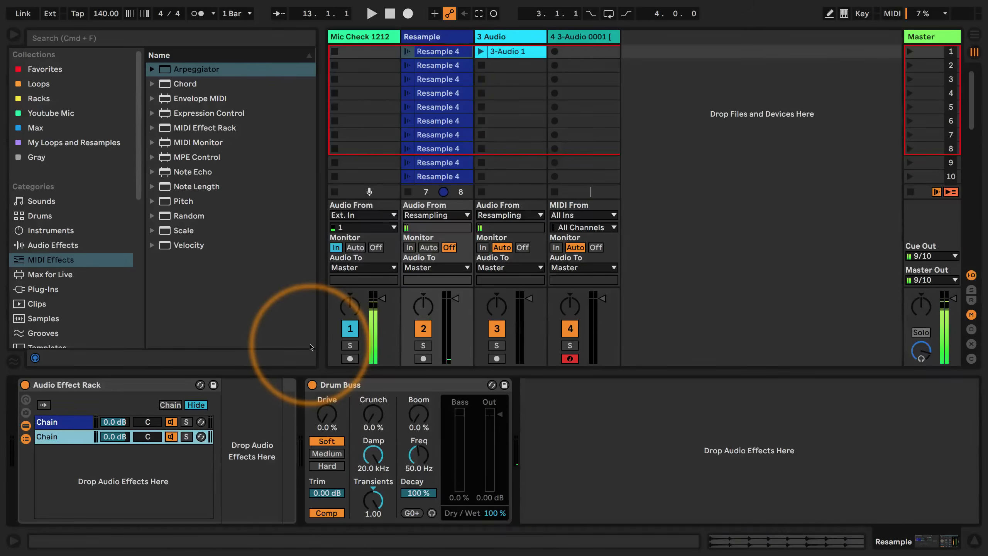
Duplicate the recorded 3-Audio 1 clip into scene 3 of the same track
left_click(513, 54)
double_click(512, 55)
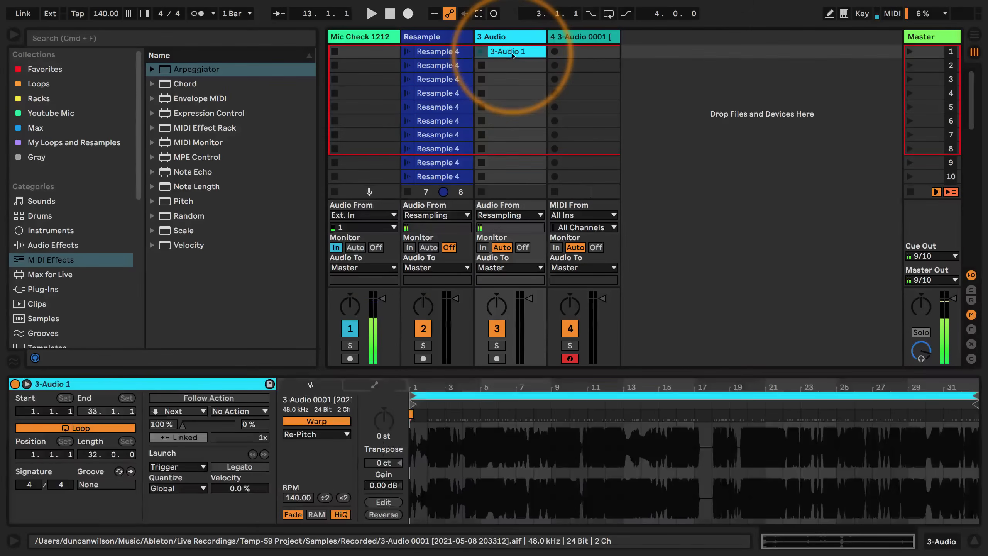
left_click_drag(511, 59, 493, 81)
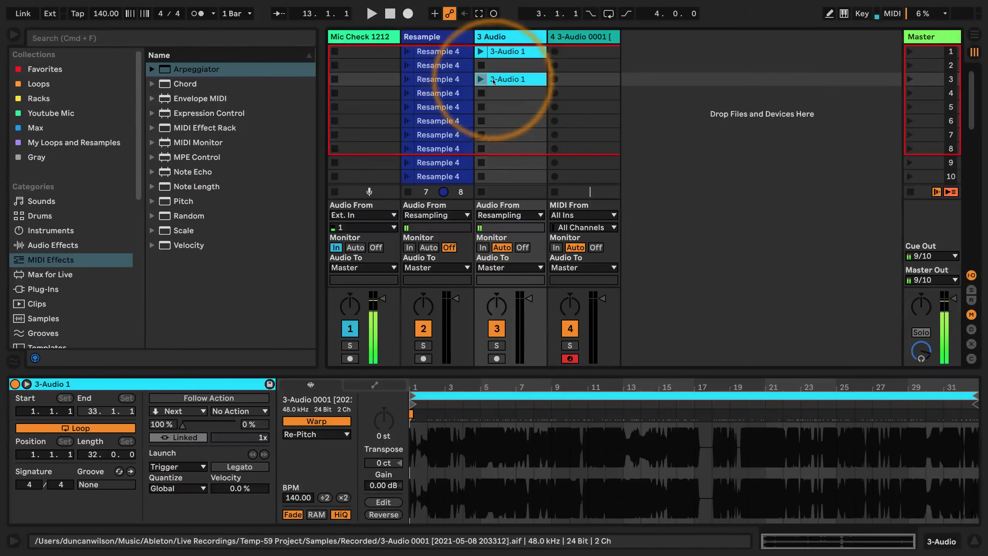
Double the copied clip's warp tempo twice to 560 BPM and set its warp mode to Complex
left_click(343, 497)
left_click(343, 498)
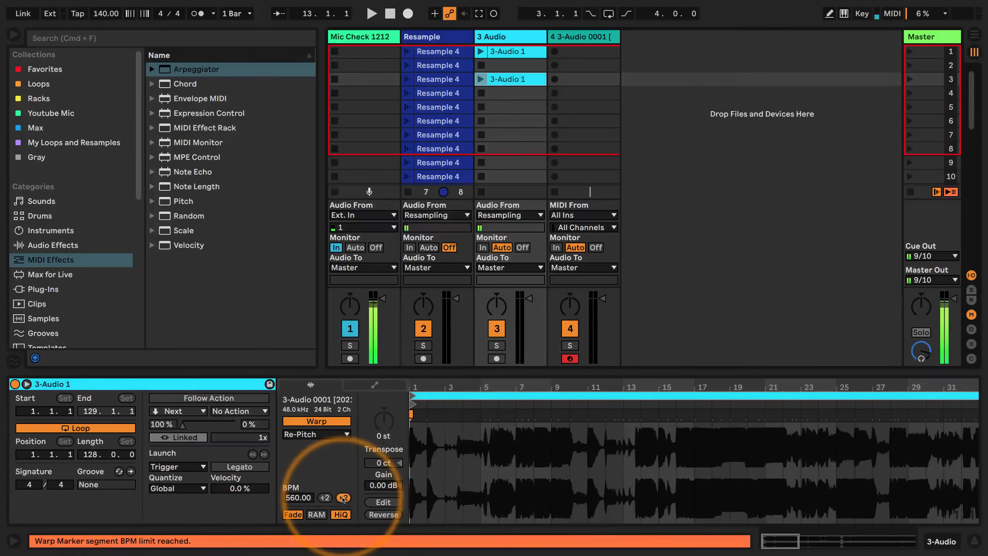
left_click(316, 434)
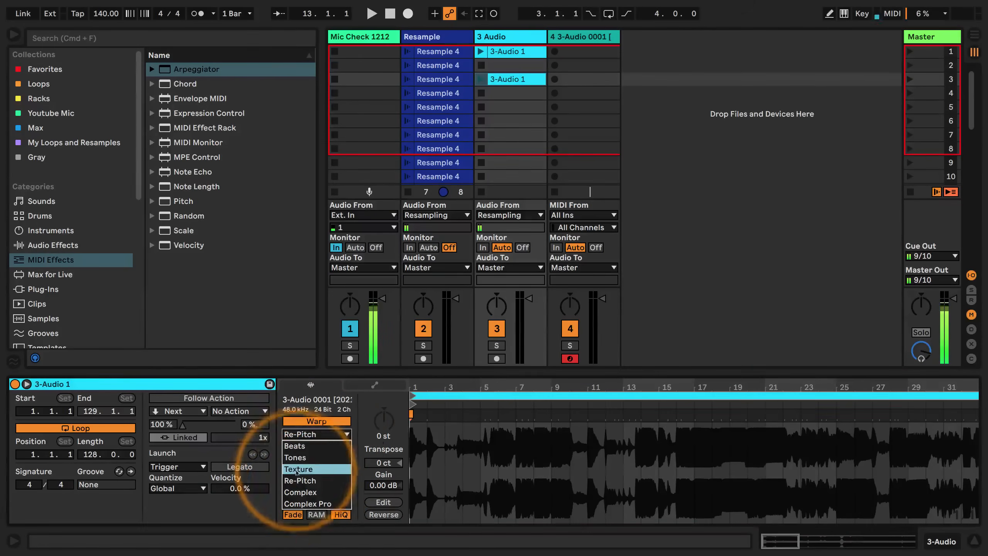
left_click(303, 493)
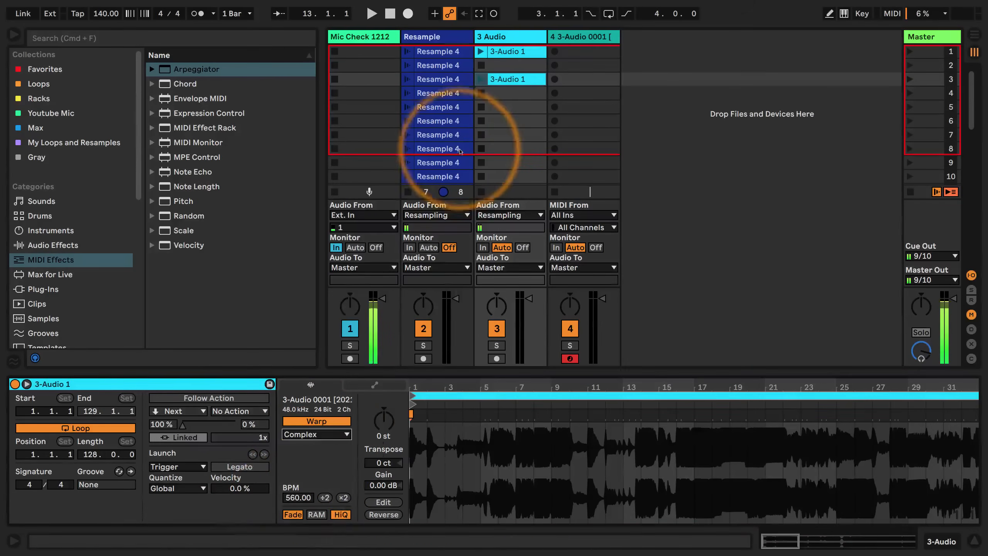
Play the stretched copy in scene 3 with the Resample track muted and inspect its waveform
left_click(481, 79)
left_click(424, 328)
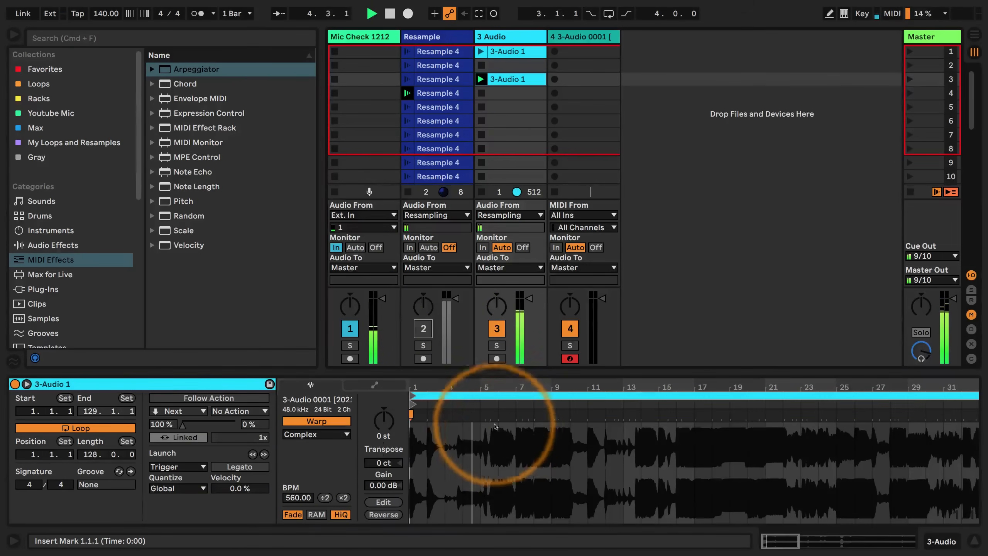
left_click_drag(498, 386, 498, 418)
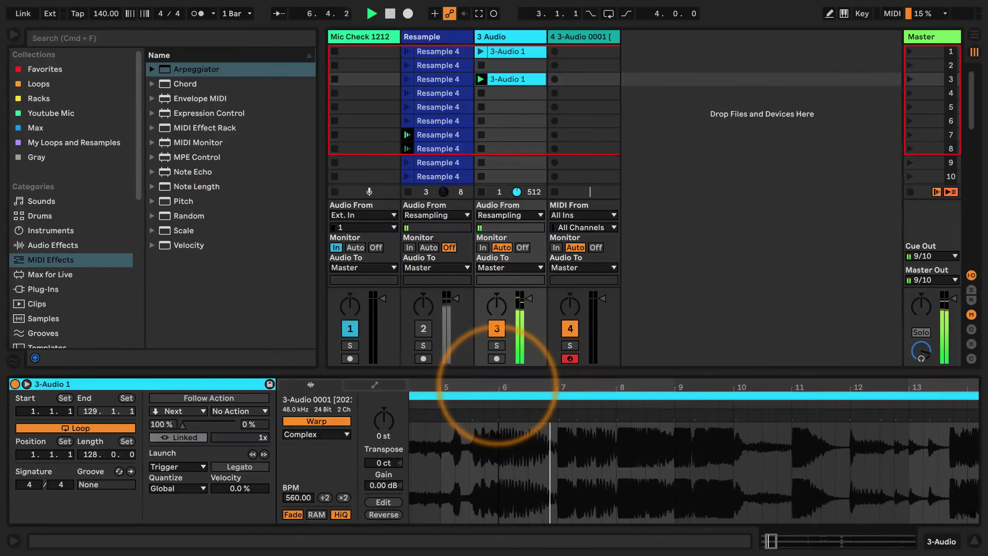
left_click_drag(498, 385, 498, 336)
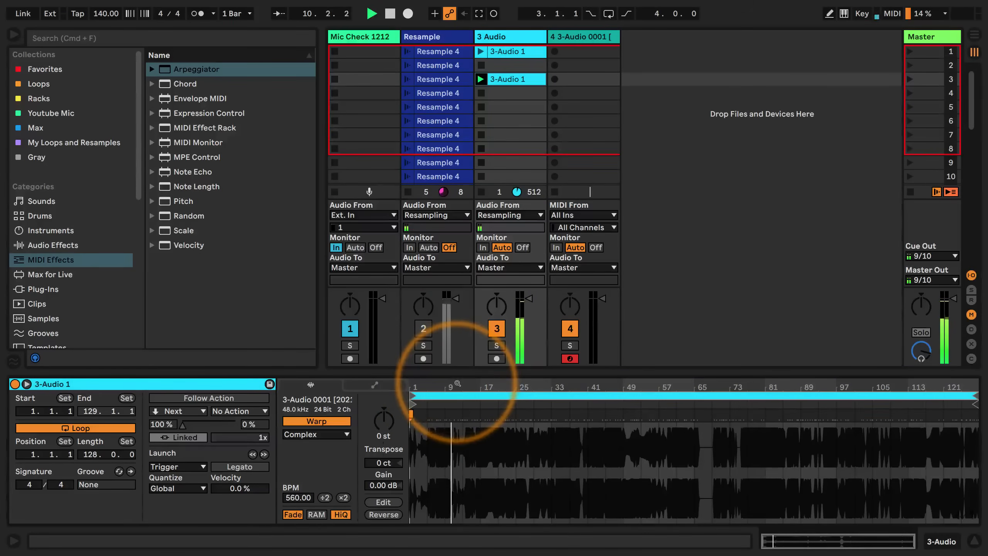
left_click_drag(459, 380, 468, 393)
Try Complex Pro warping on the copy with Formants at 0.00 and Envelope at 70, resetting the transposition to 0 st
left_click(304, 436)
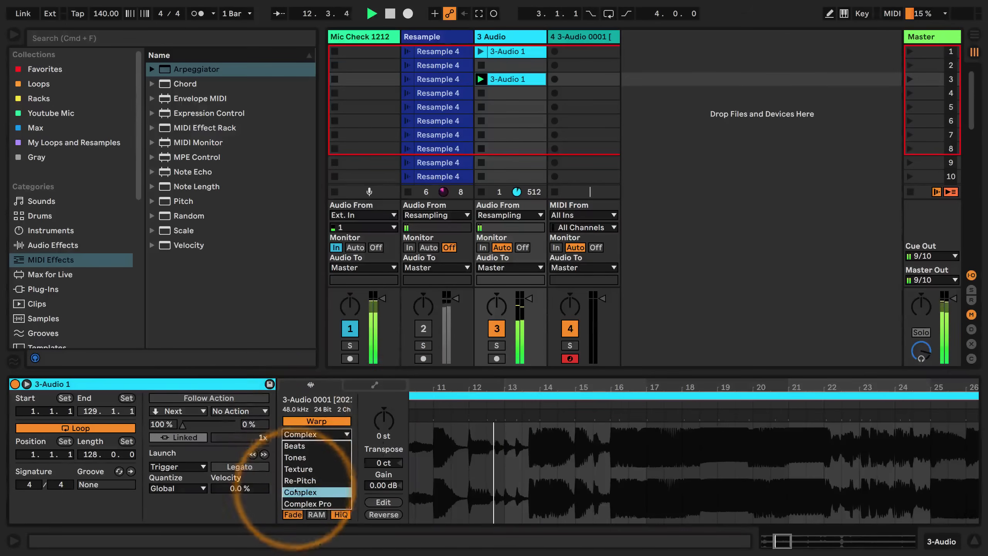
left_click(306, 506)
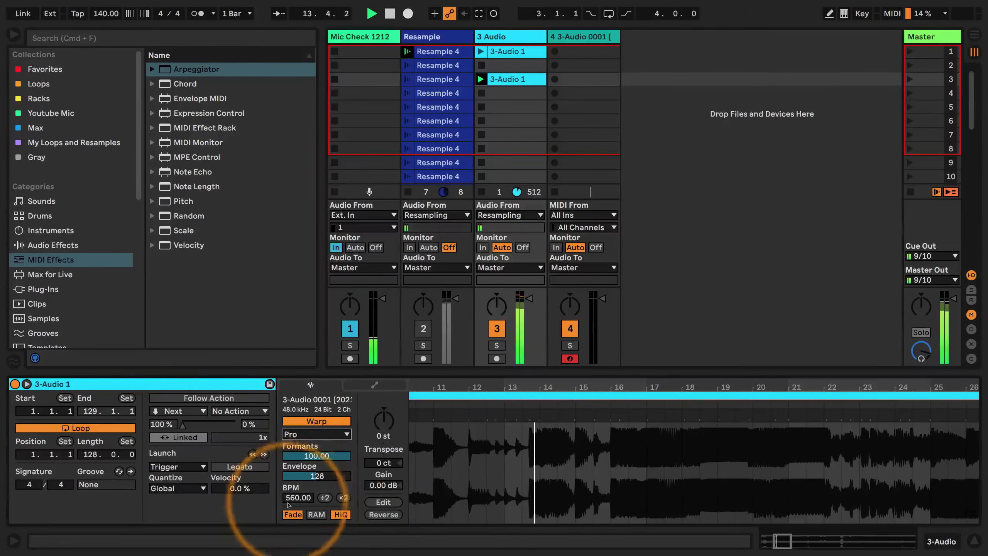
left_click_drag(316, 455, 314, 411)
mouse_move(313, 478)
left_mouse_down()
mouse_move(314, 438)
mouse_move(314, 494)
left_mouse_up()
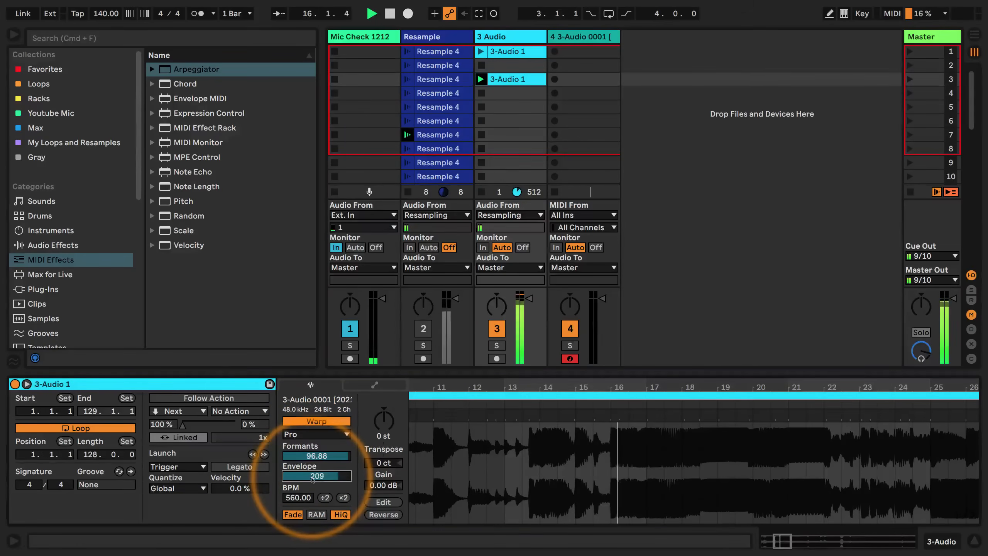
mouse_move(384, 422)
left_mouse_down()
mouse_move(387, 393)
mouse_move(385, 440)
left_mouse_up()
left_click(383, 409)
left_click_drag(316, 474, 316, 506)
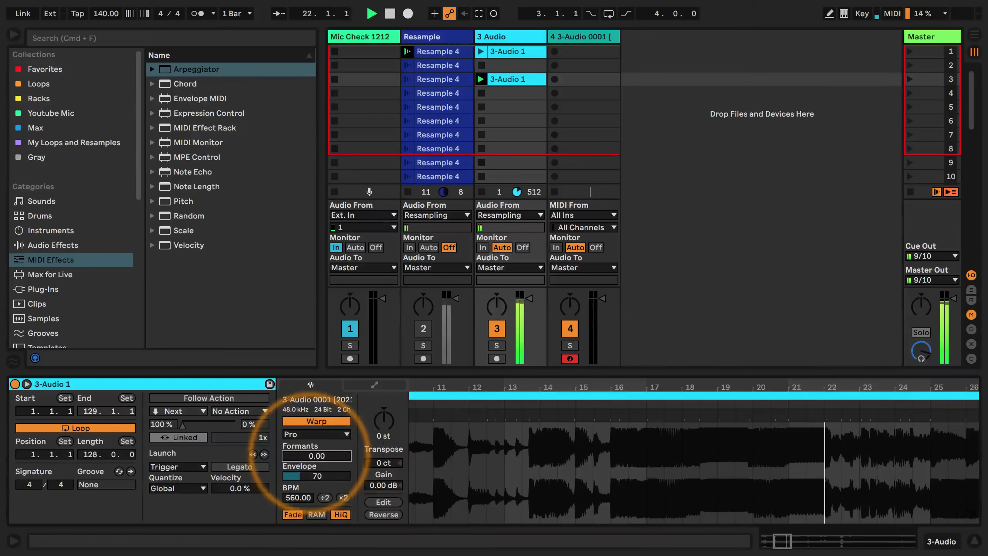
Switch the copy's warp mode to Texture with a grain size of 16.27, then stop playback
left_click(312, 434)
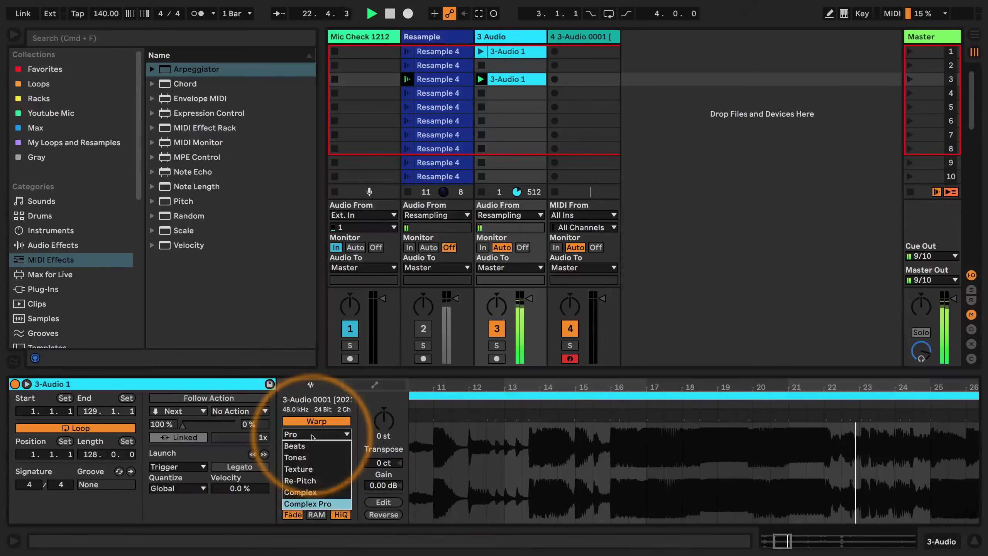
left_click(307, 469)
left_click_drag(307, 459, 307, 489)
left_click_drag(468, 385, 468, 358)
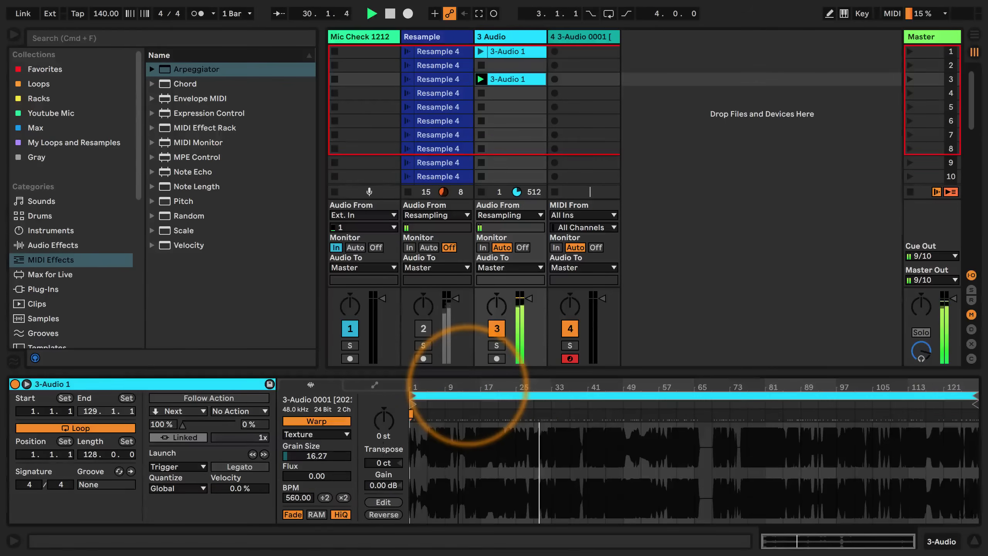
key("space")
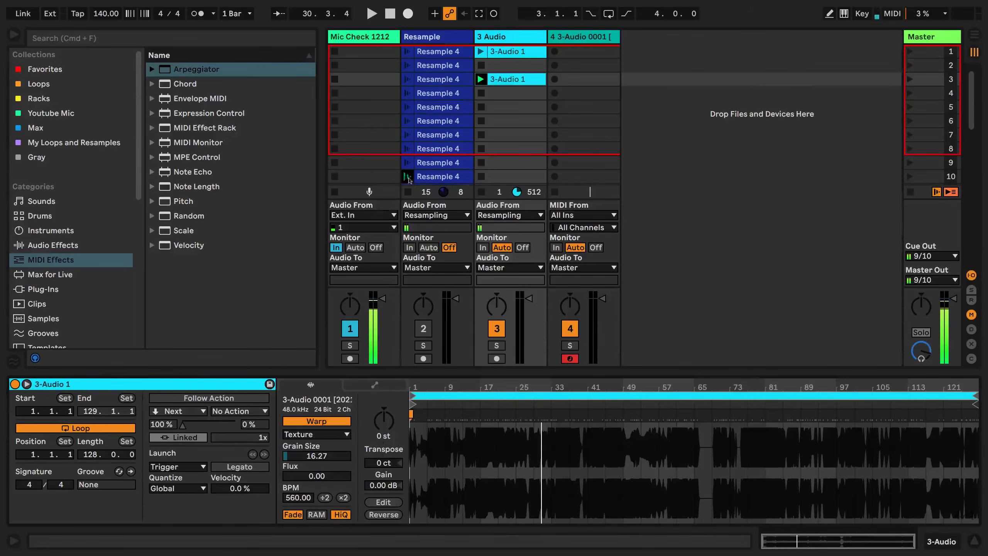
Launch the Resample clip in scene 10, unmute the Resample track, and stop playback after listening
left_click(408, 177)
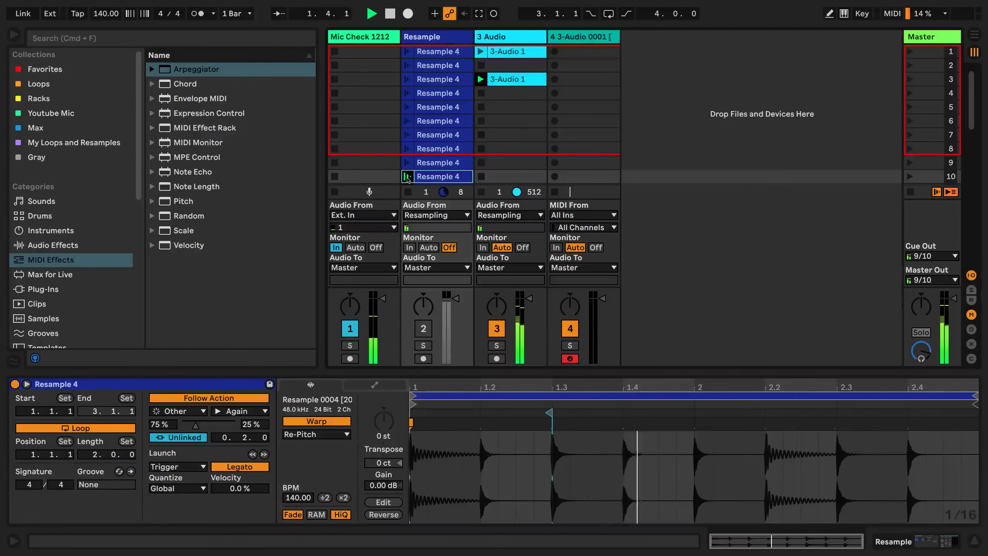
left_click(423, 327)
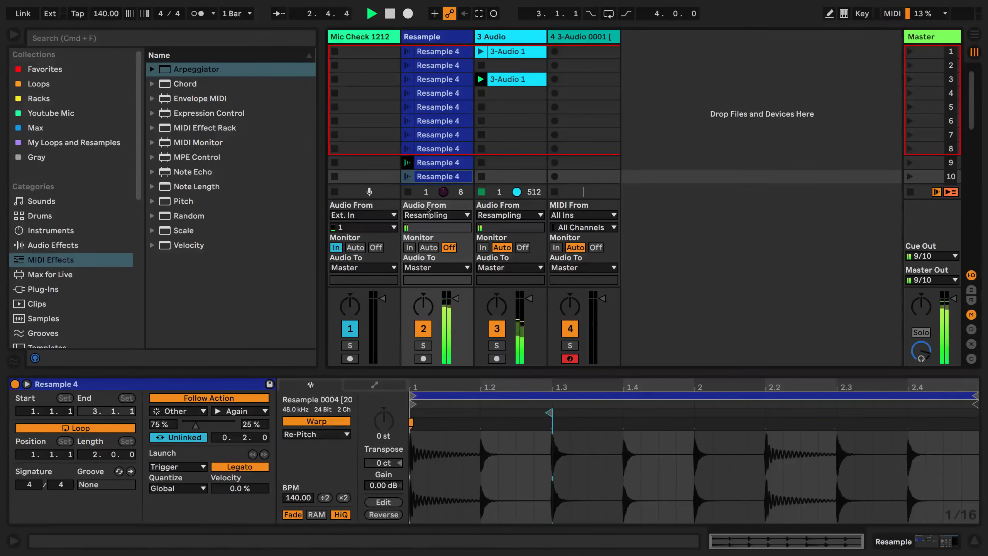
left_click(405, 134)
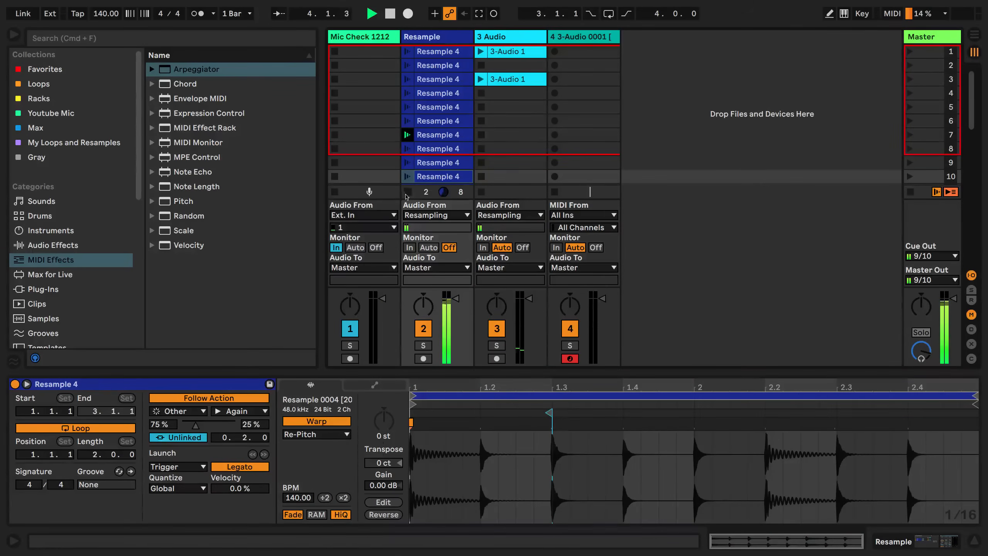
left_click(390, 14)
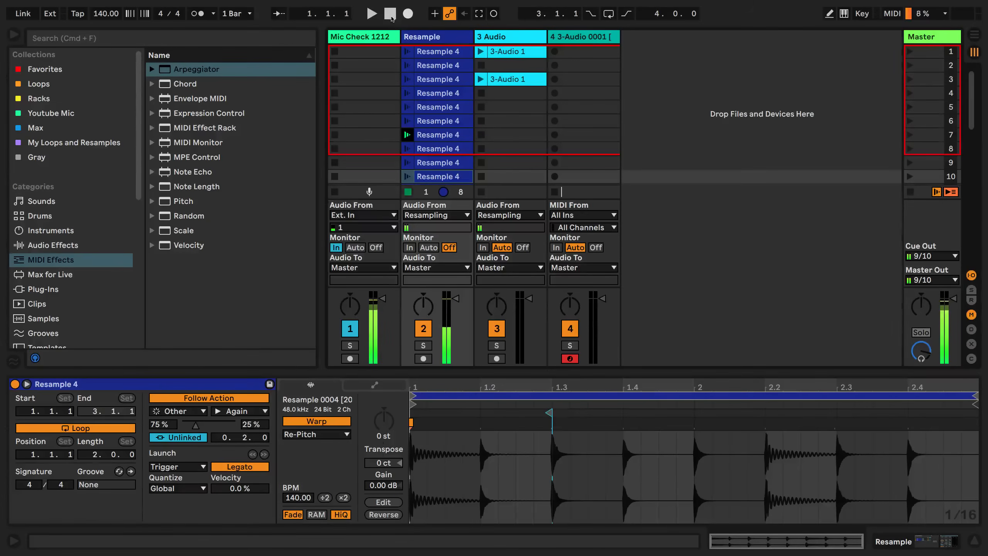